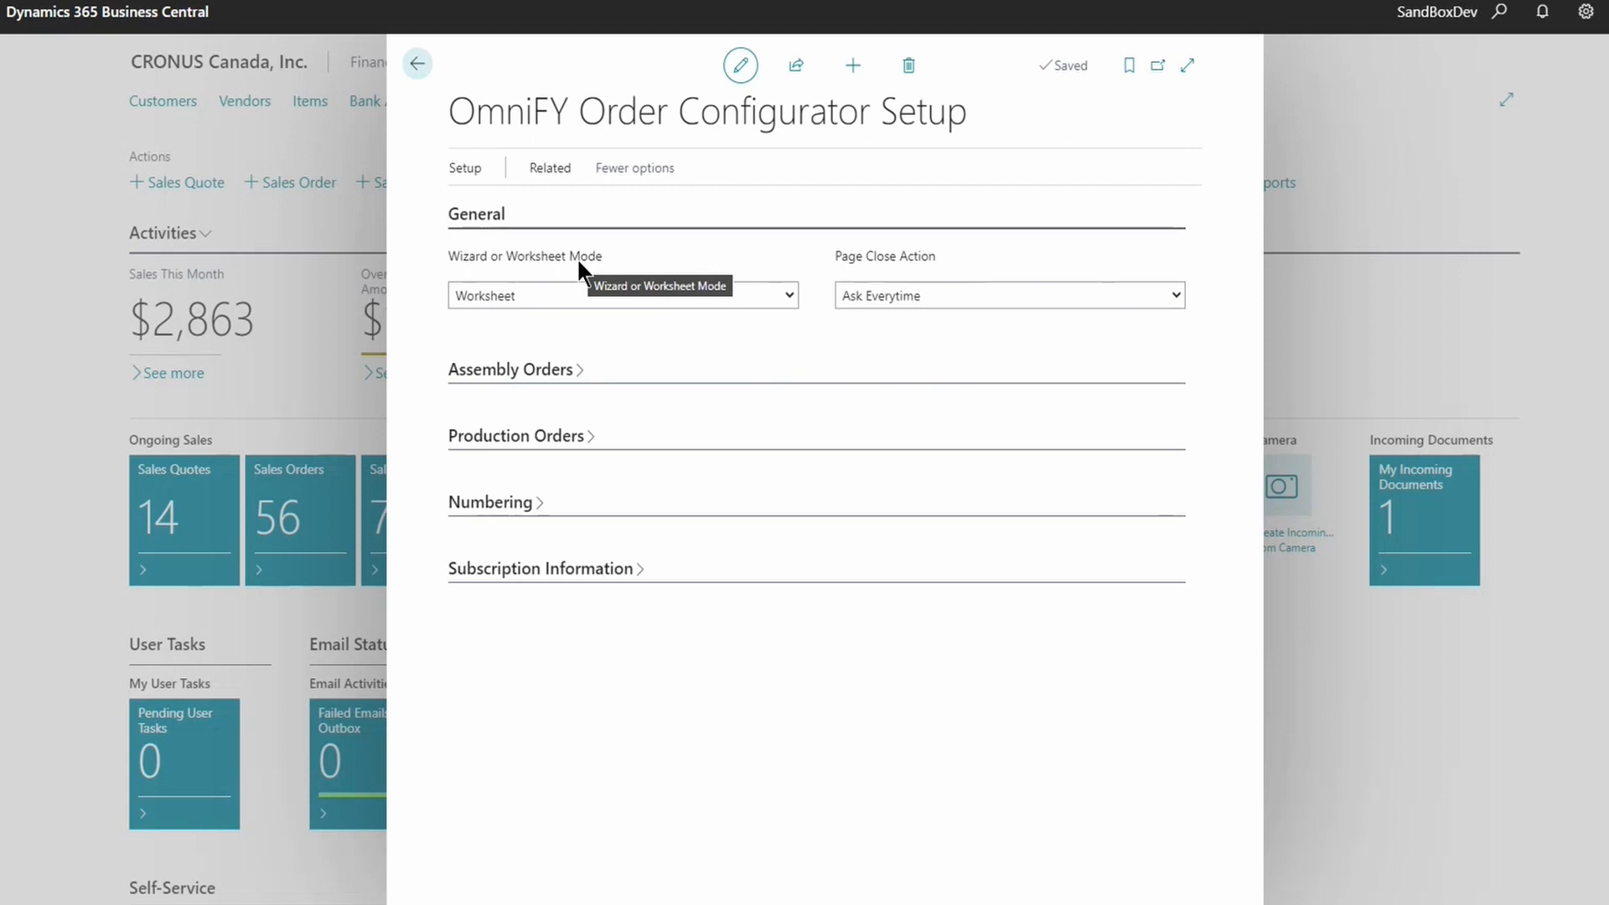
- Keep the configurator mode as Worksheet and set Page Close Action to Do Not Save Data
click(657, 291)
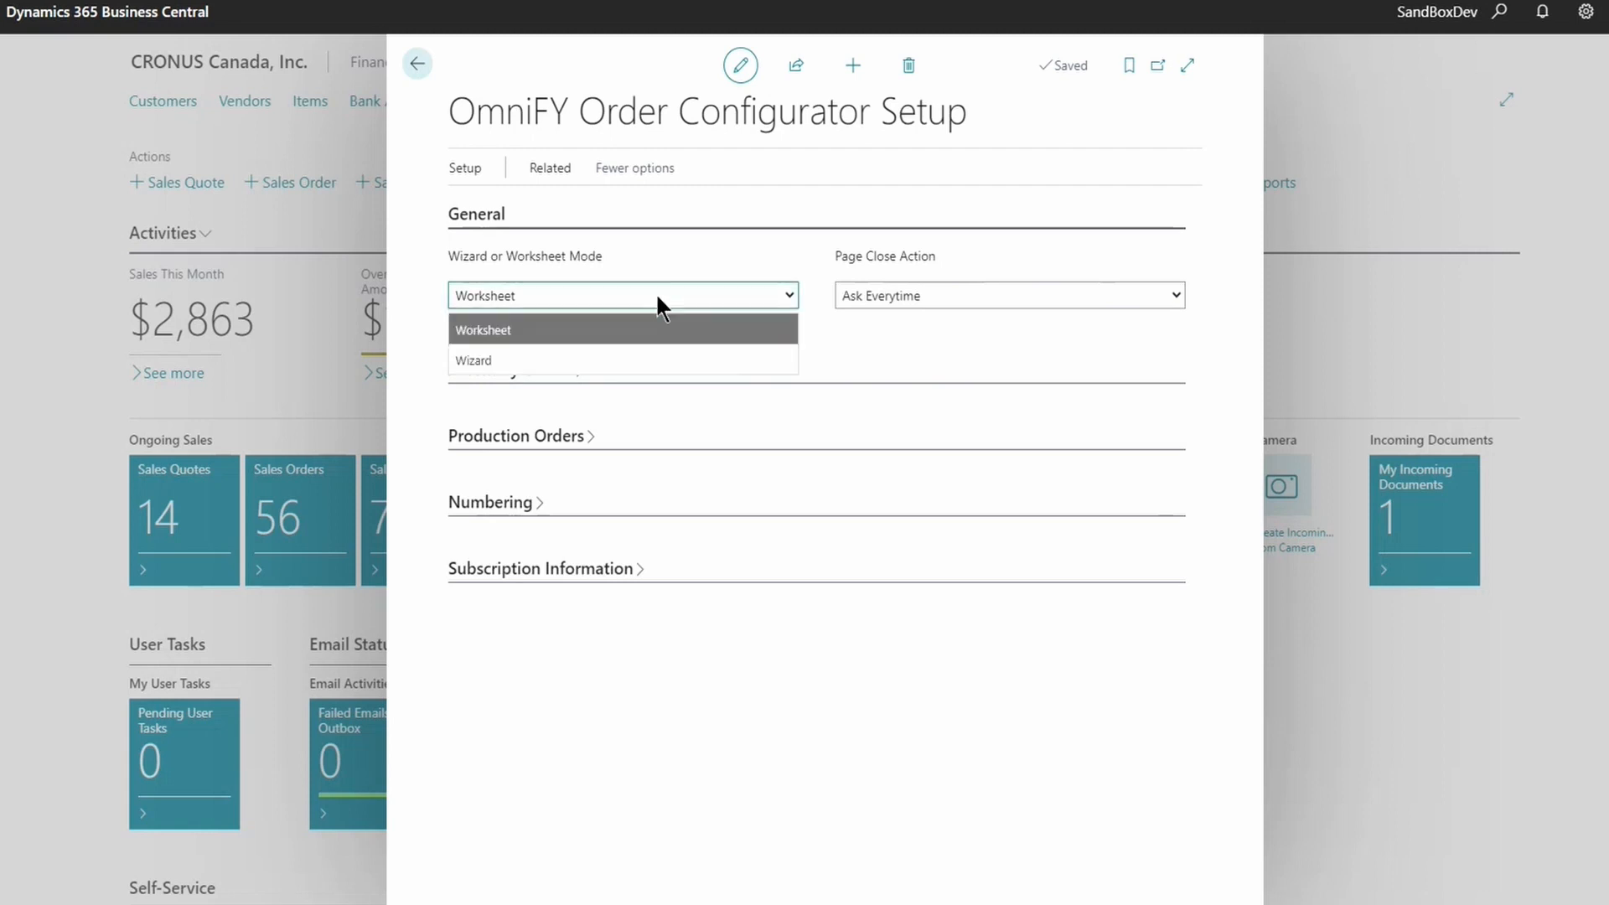
click(622, 329)
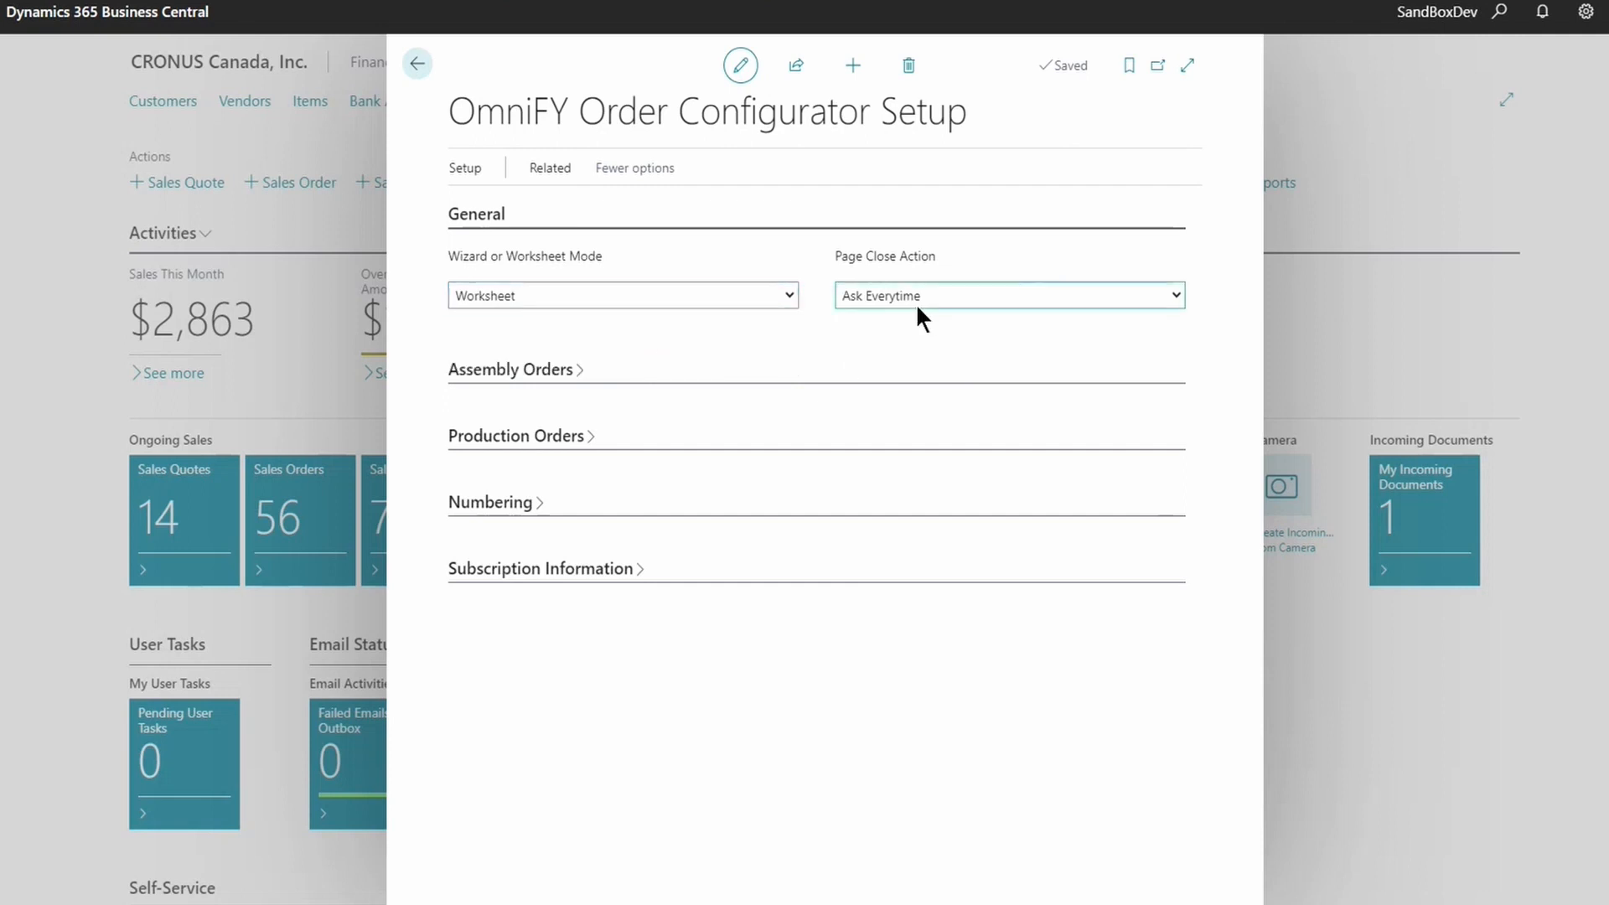
drag(836, 257, 935, 258)
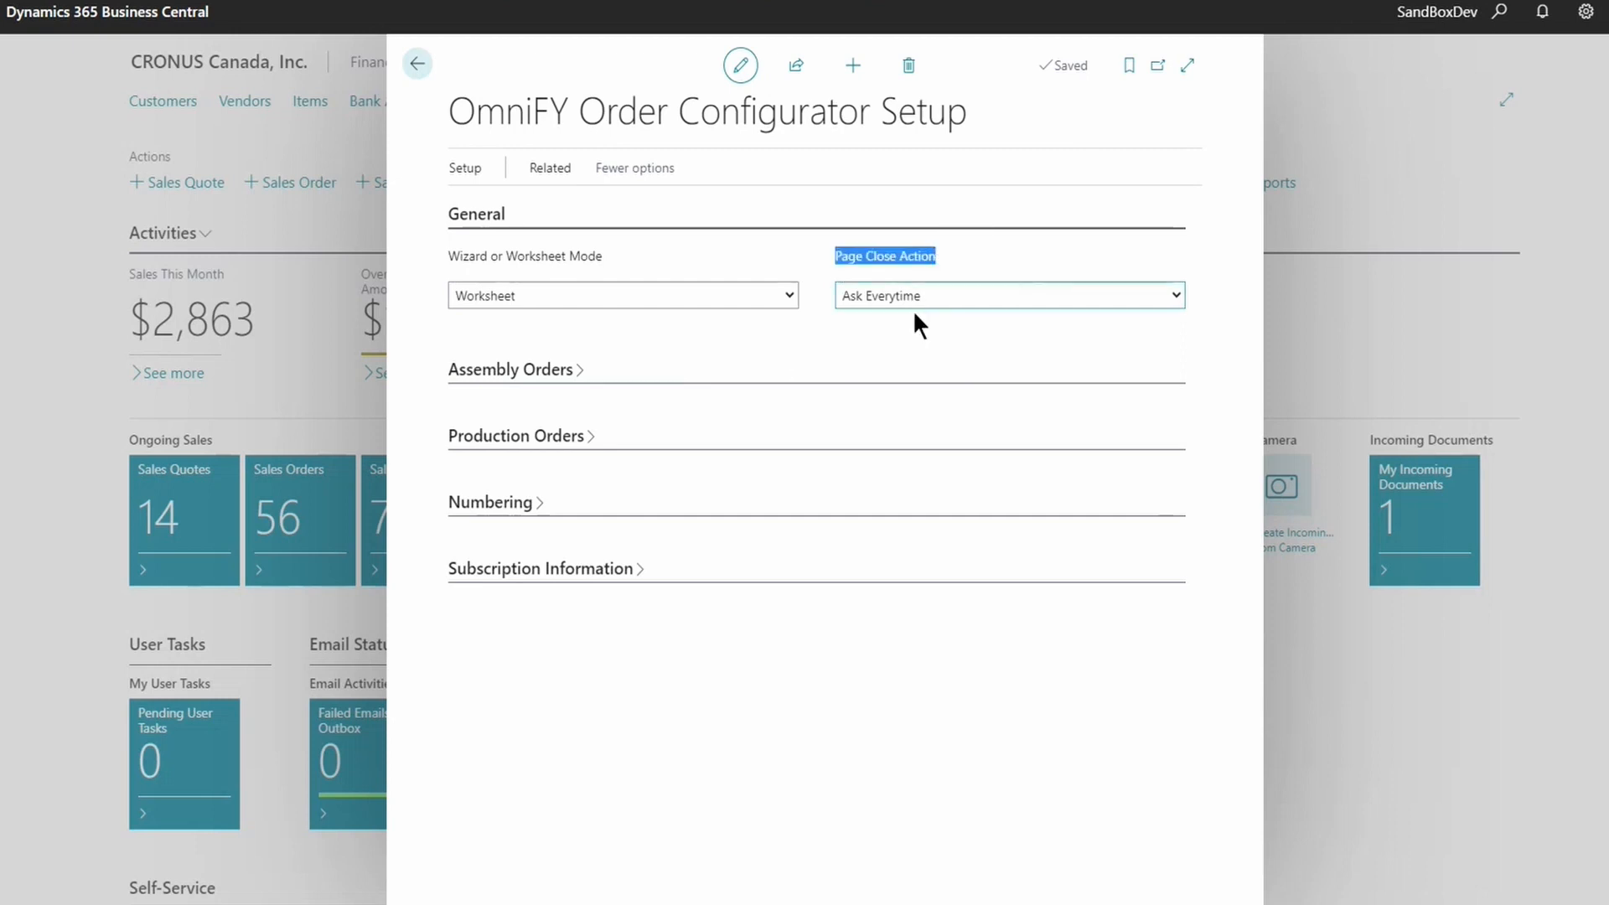
click(961, 295)
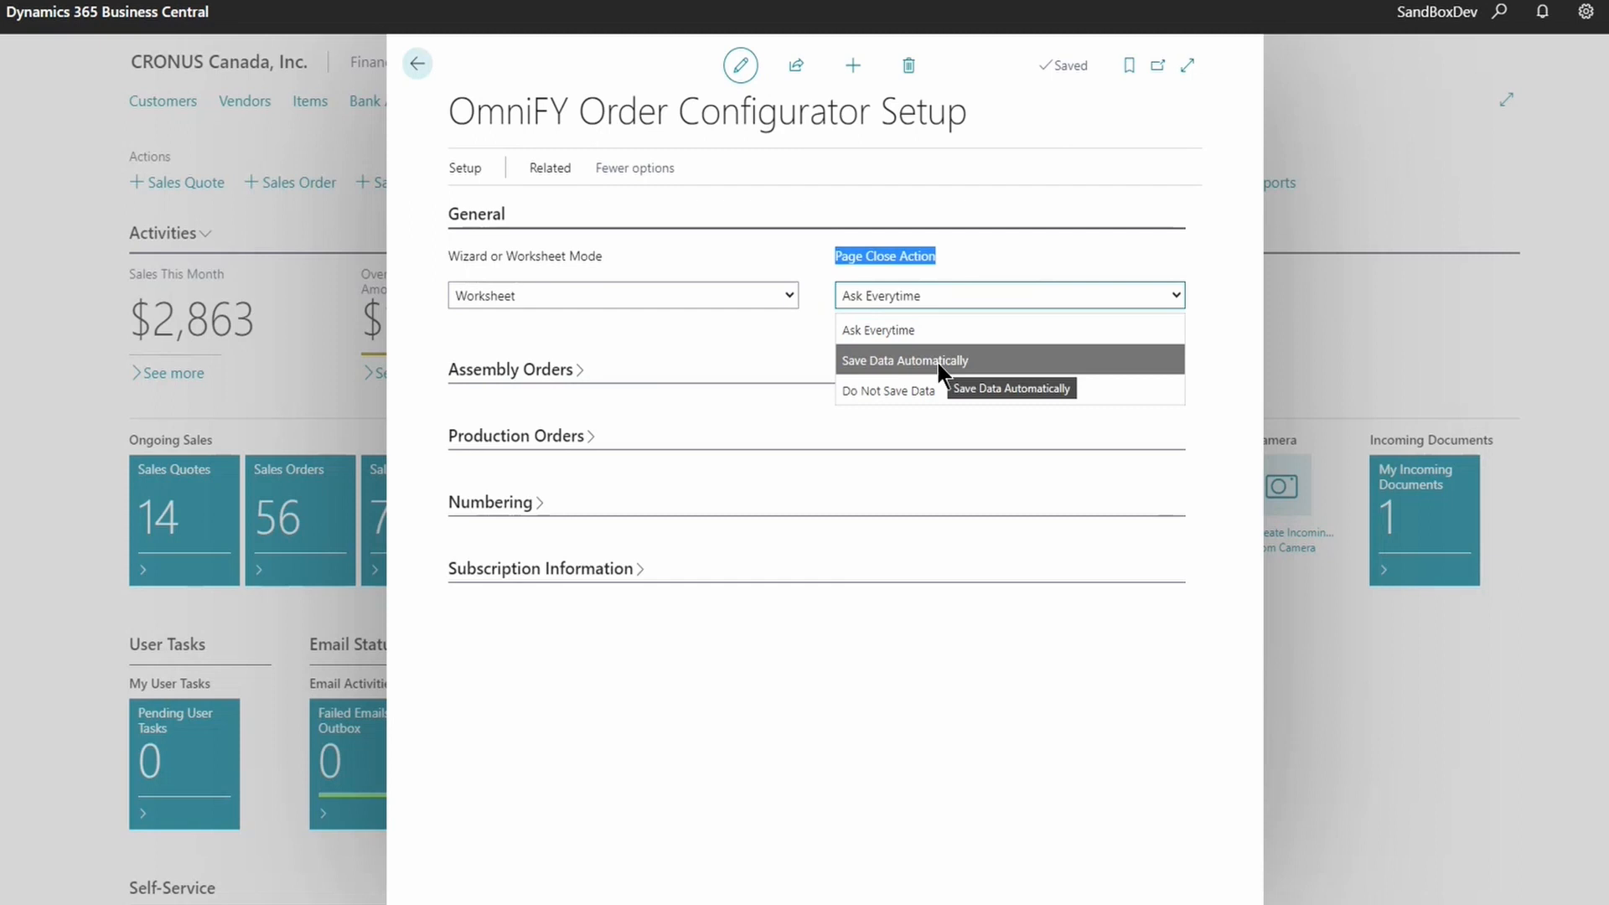
click(973, 395)
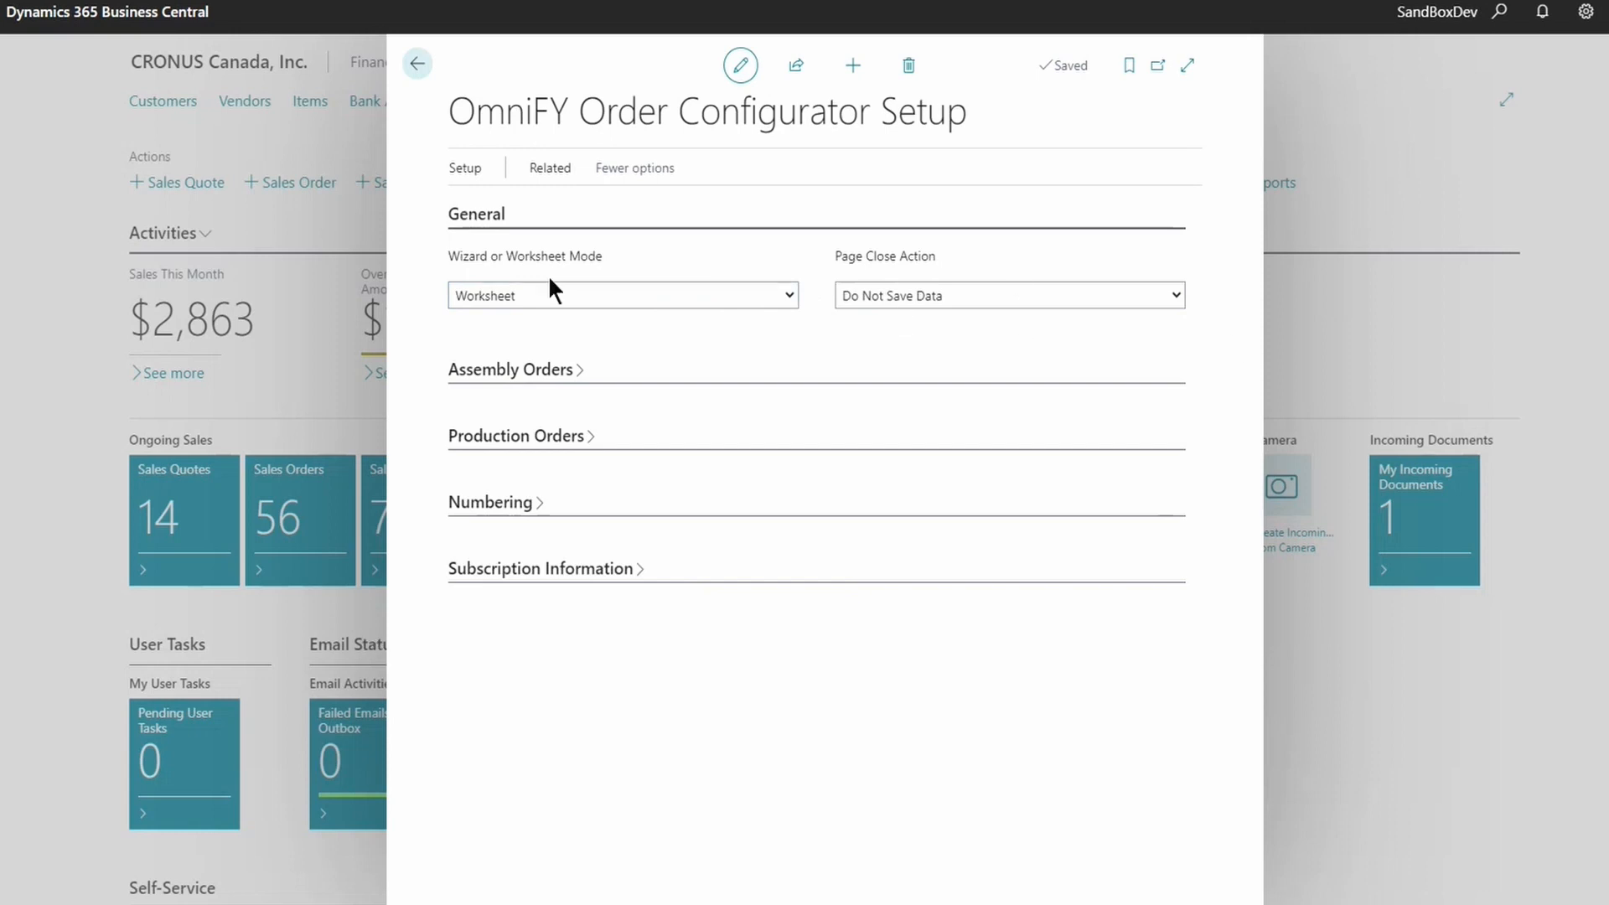
- Confirm Worksheet mode is still selected and go to Setup > Sales Configurators
click(540, 295)
click(526, 332)
click(734, 300)
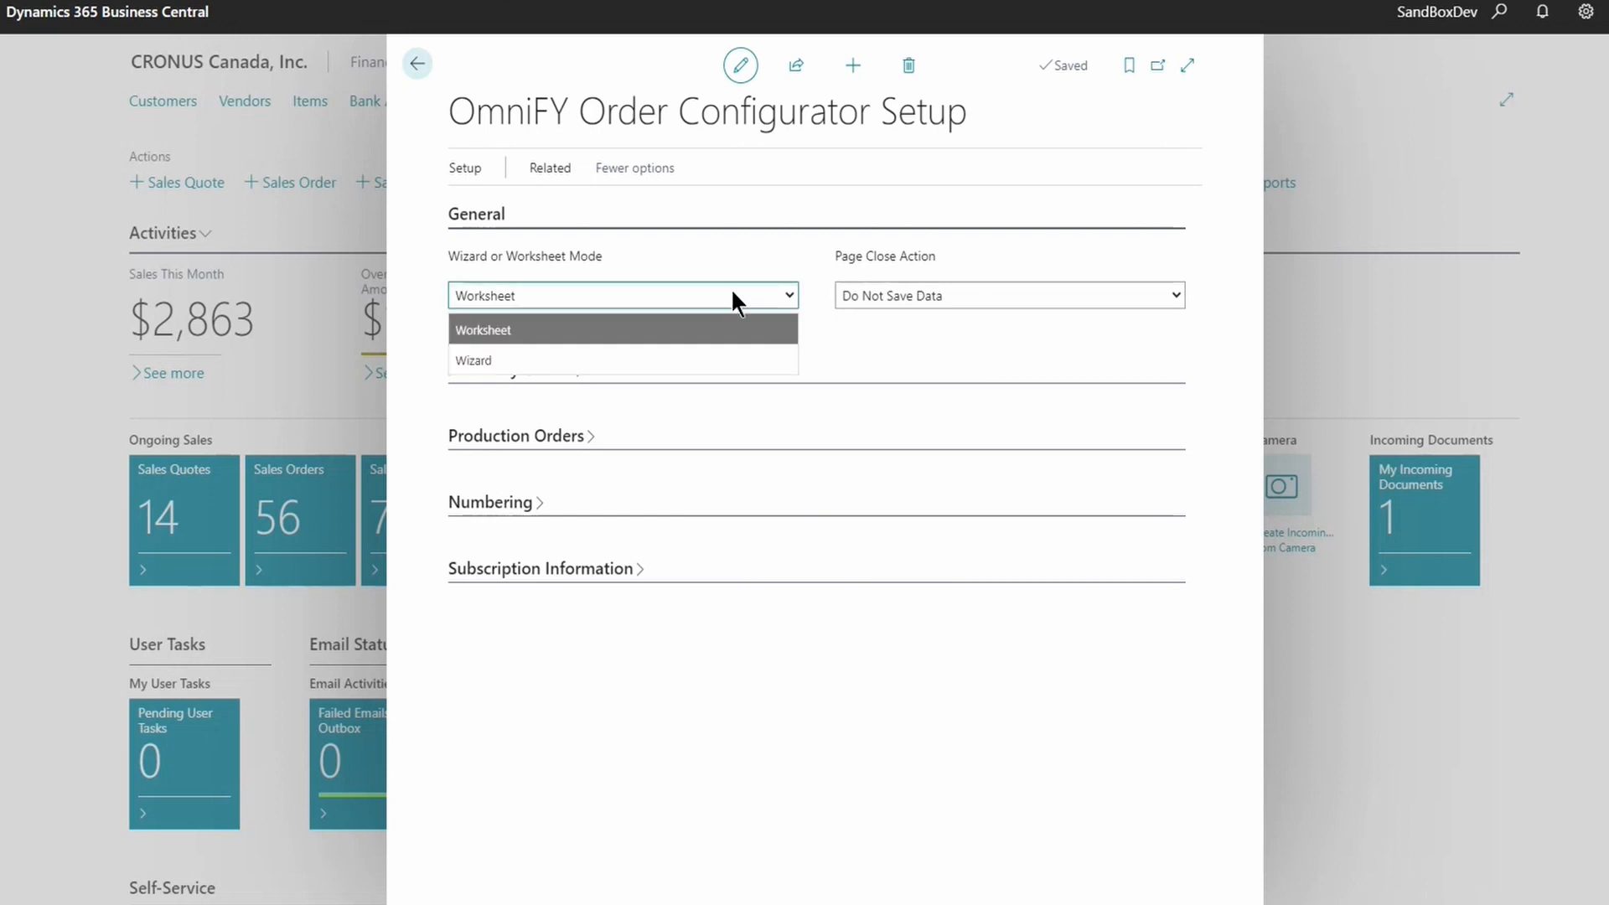
click(880, 336)
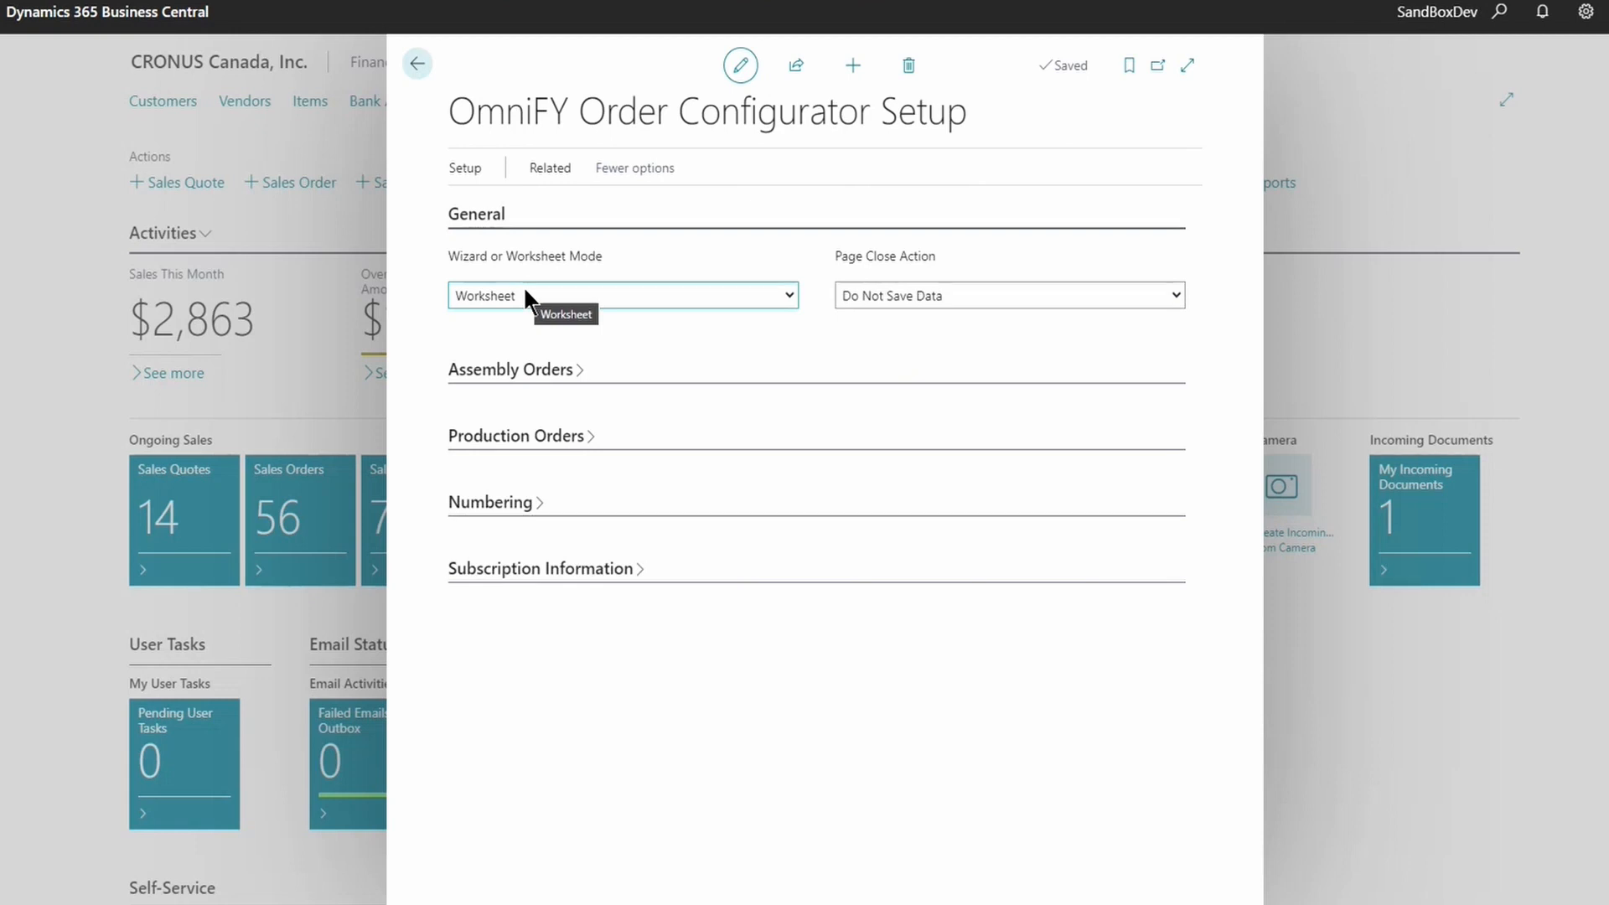
click(465, 168)
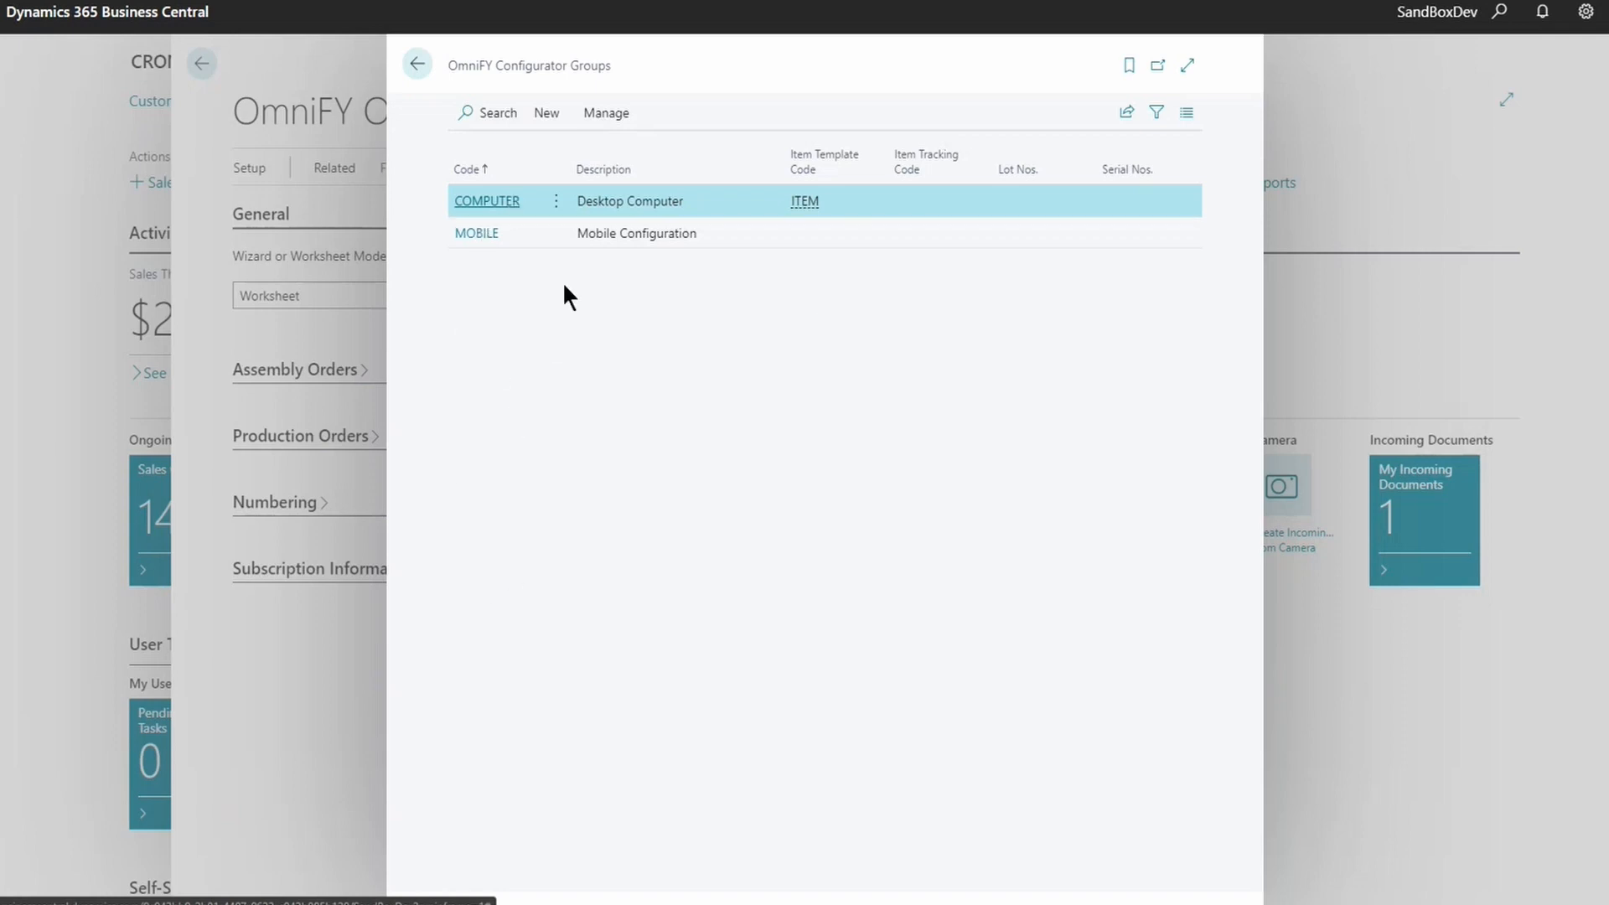
- Open the COMPUTER configurator group for editing in full-page view
click(555, 201)
click(499, 271)
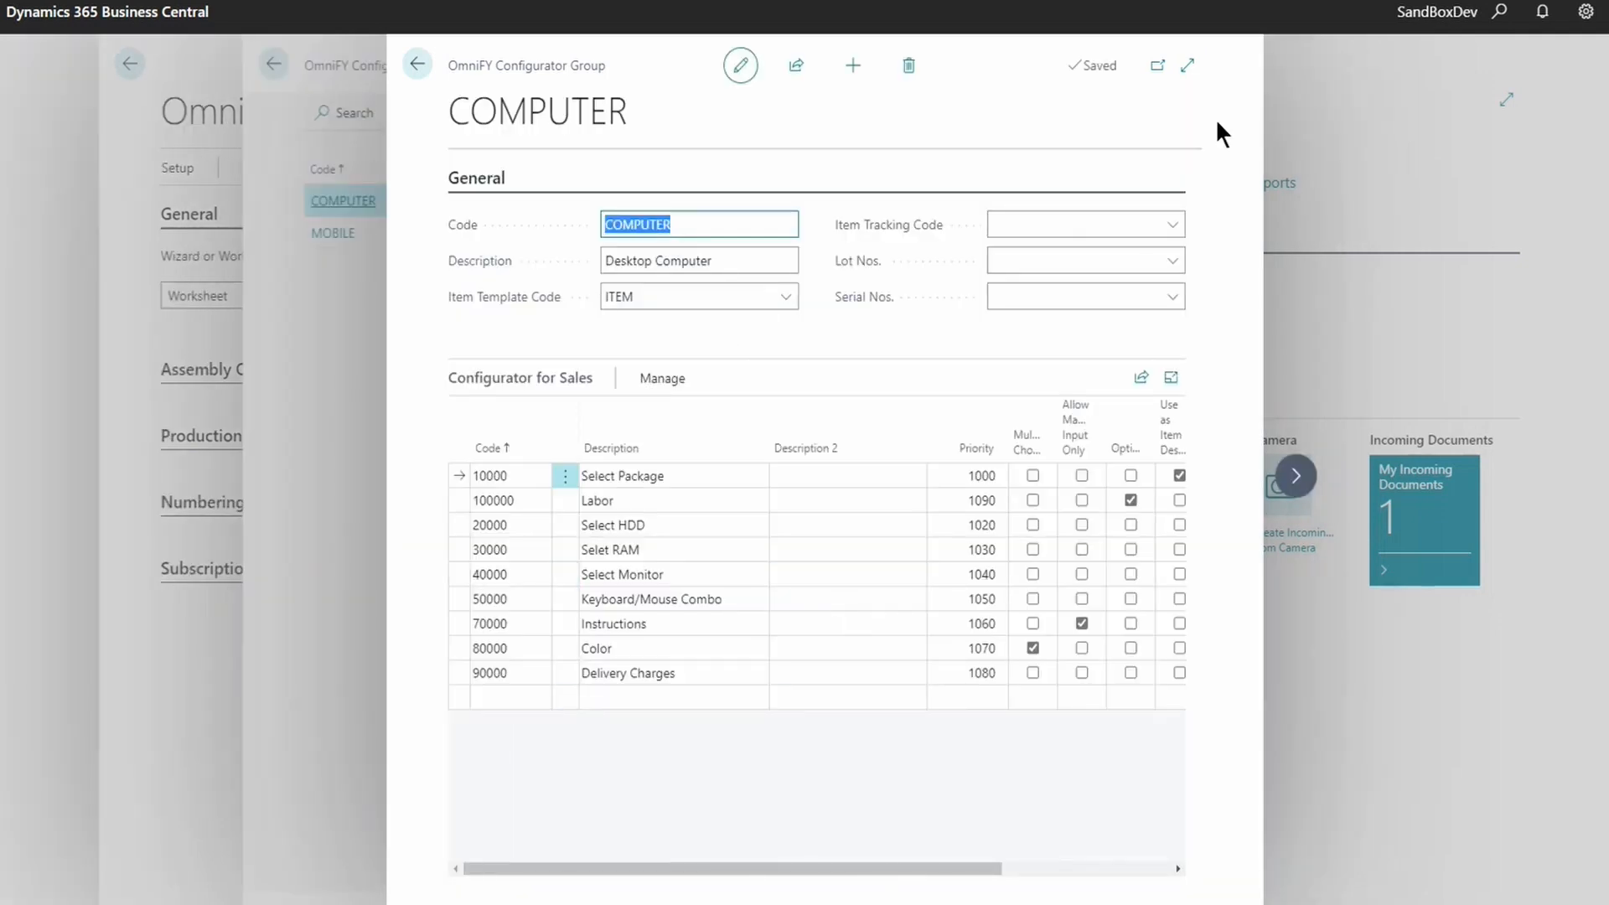
click(1188, 66)
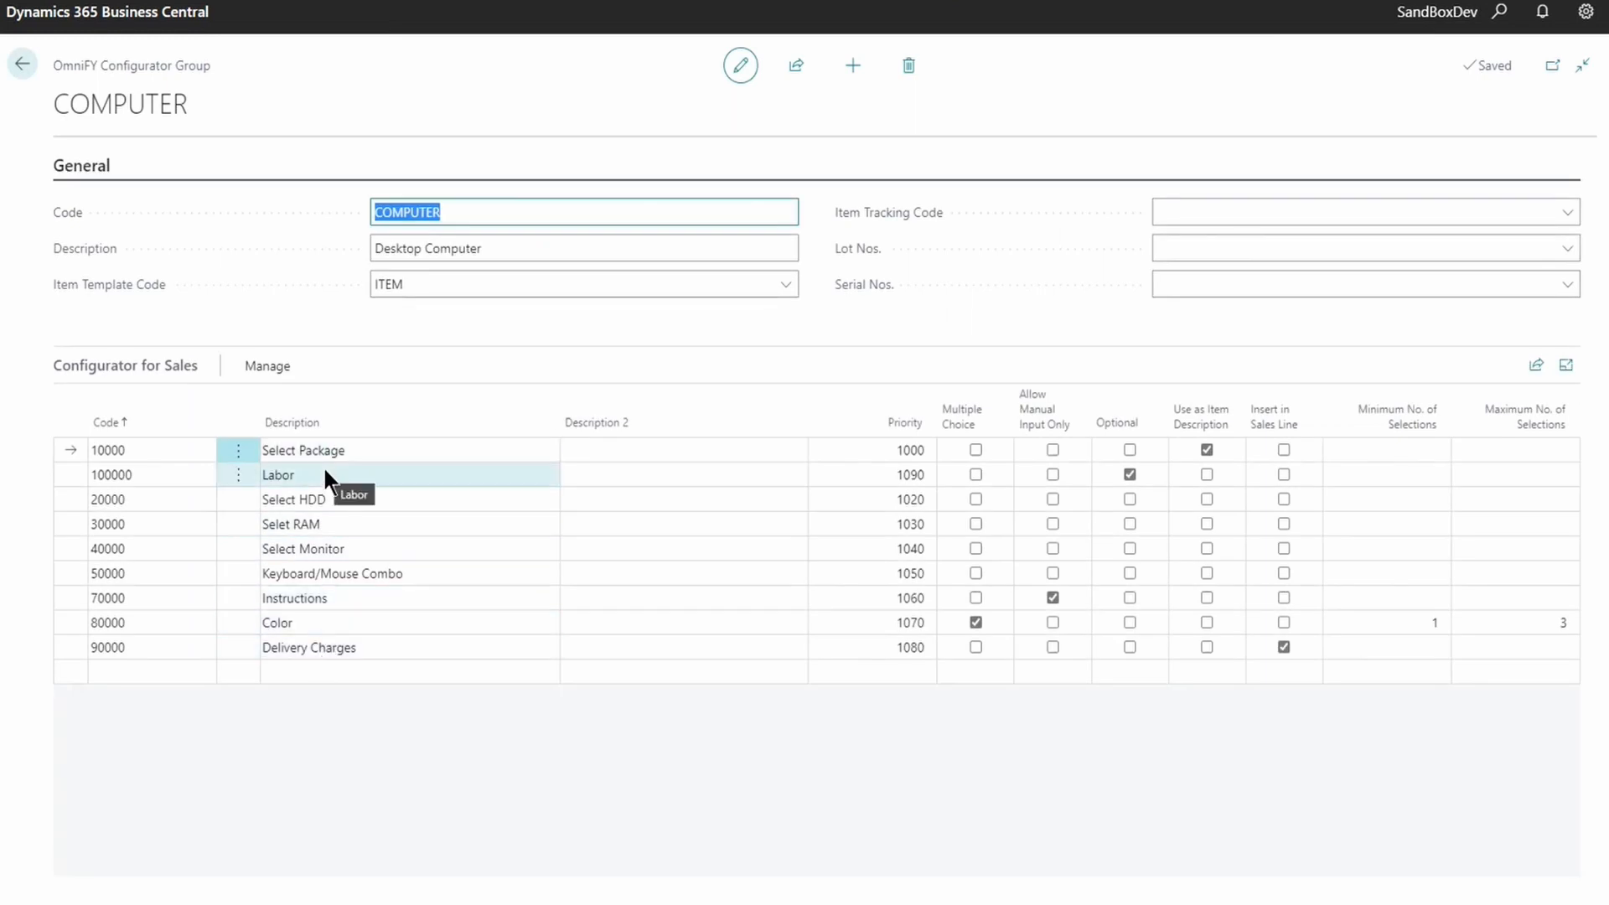
- Step through the lines Select Package, Labor, Select HDD, Selet RAM, Select Monitor, Keyboard/Mouse Combo, Color and Instructions
click(348, 452)
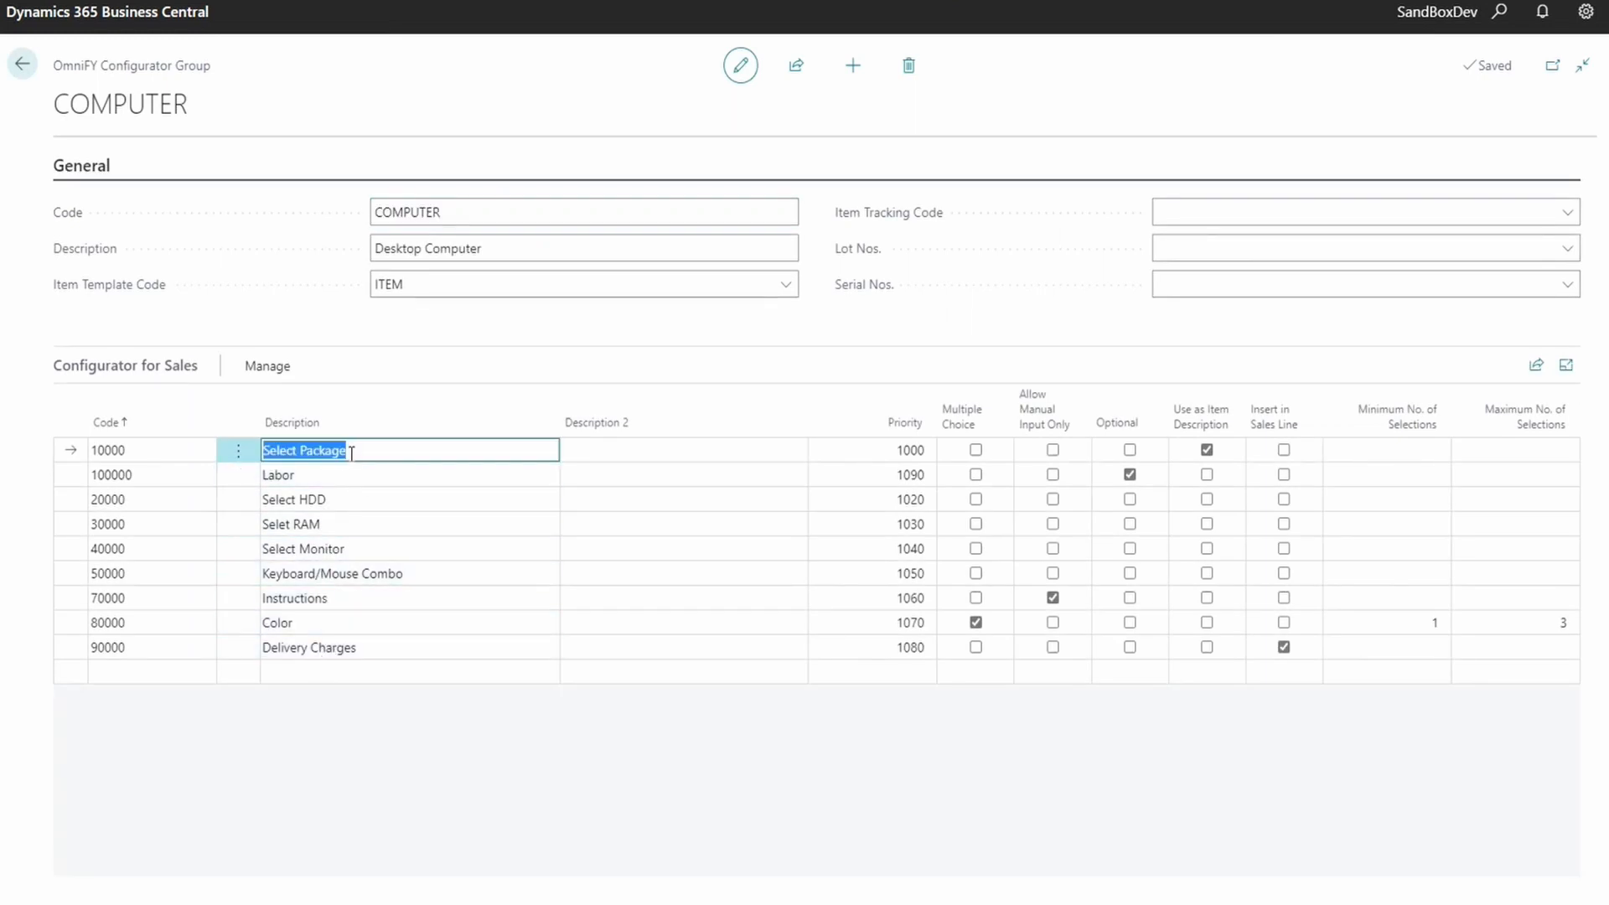
click(330, 470)
click(339, 499)
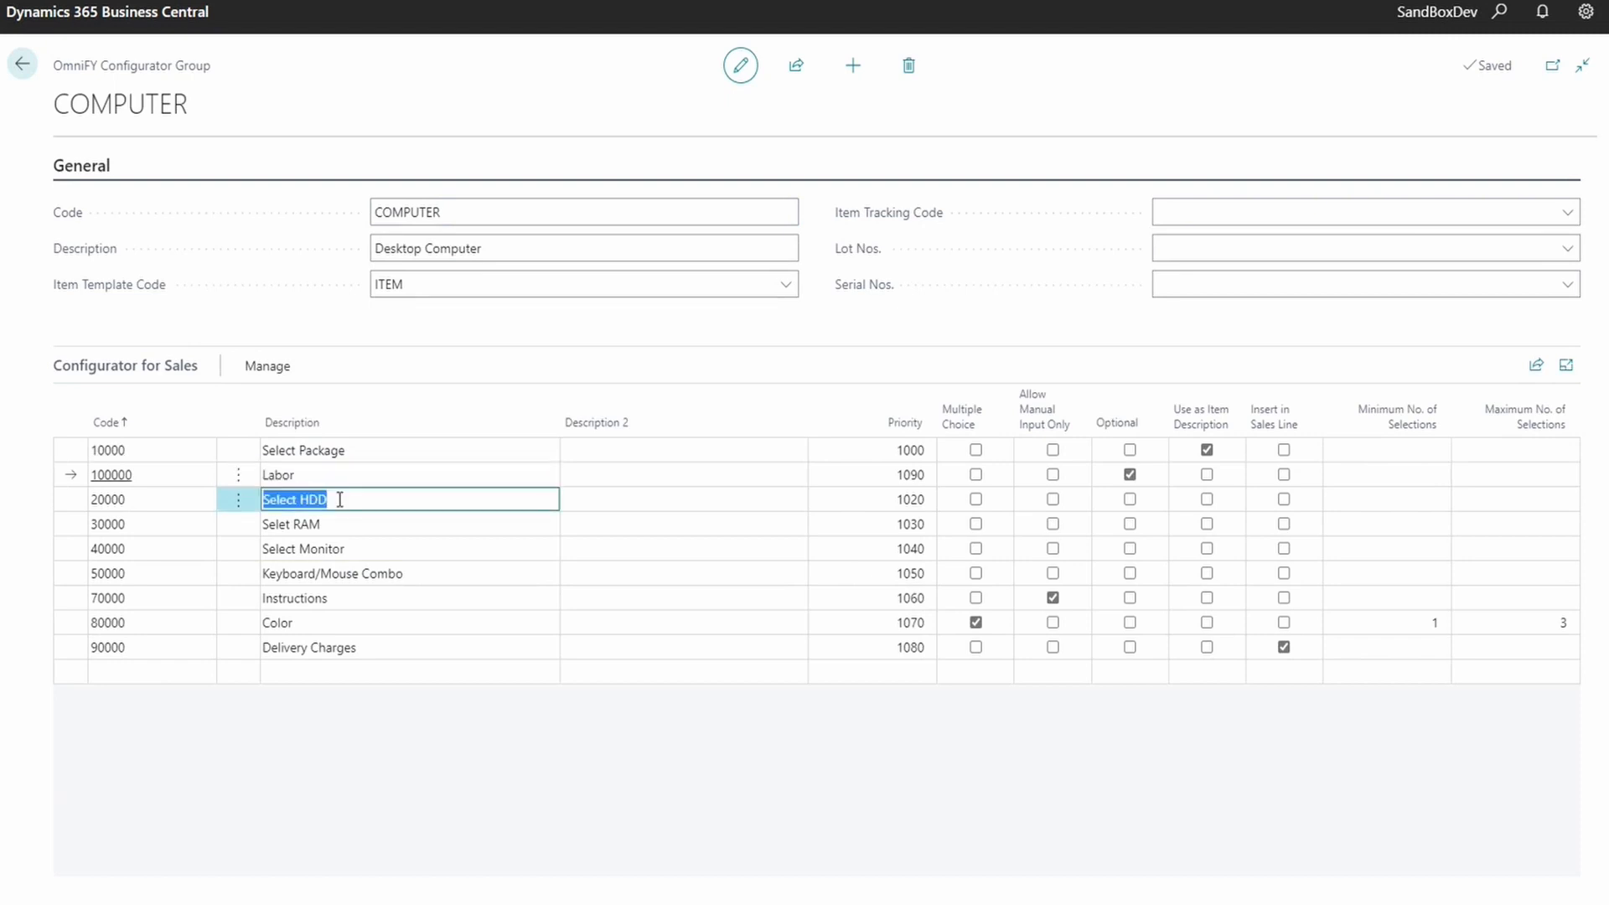
click(350, 523)
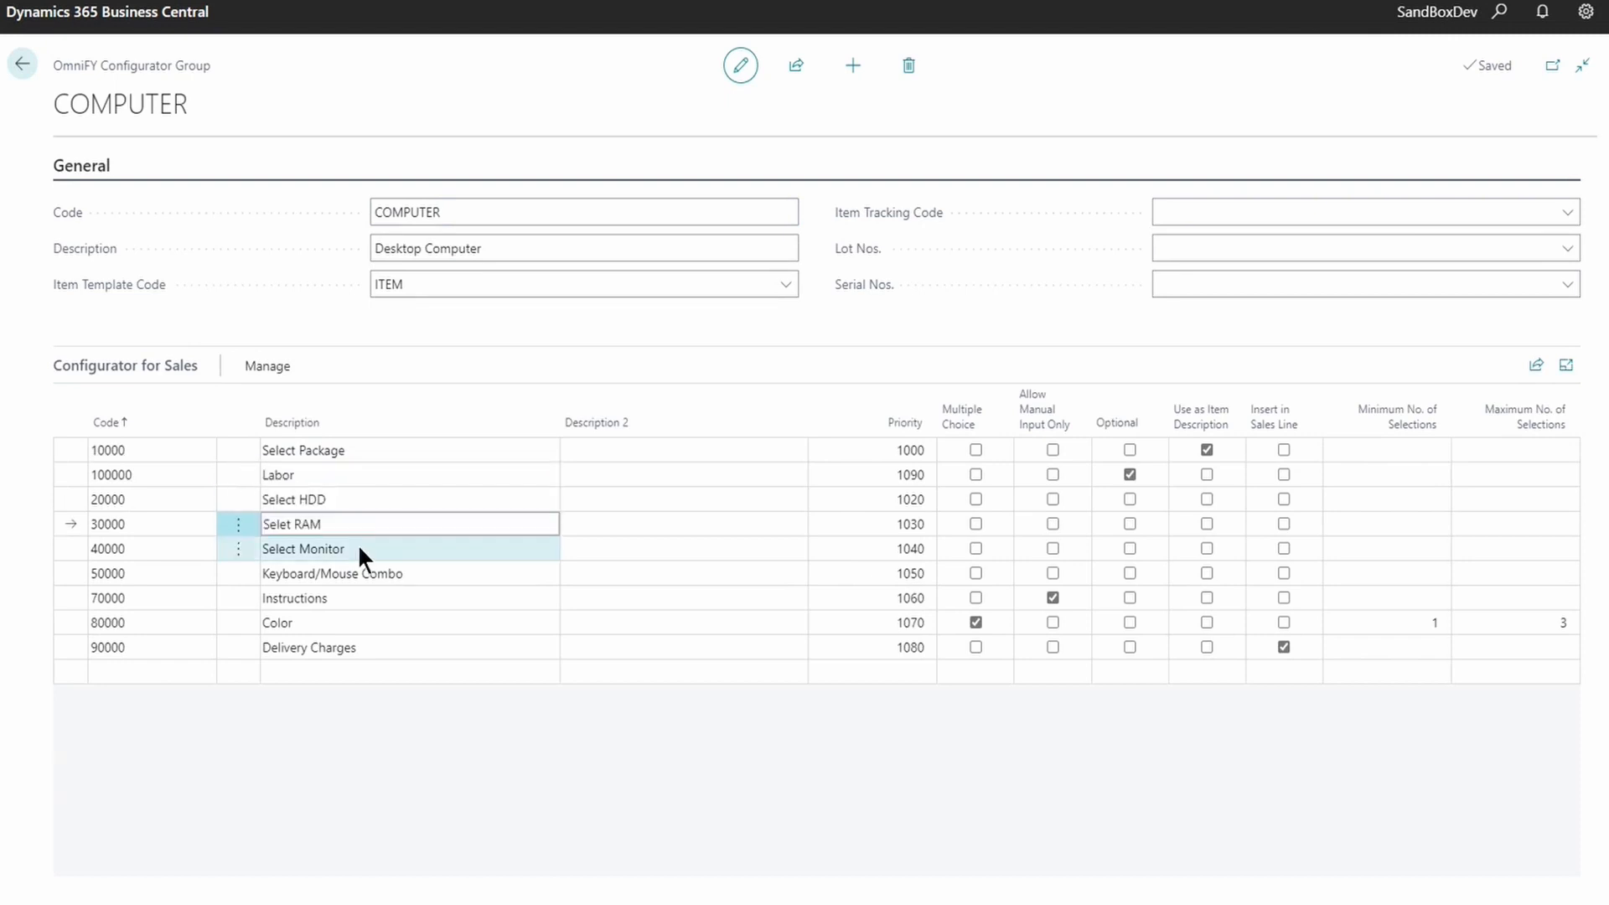
click(359, 549)
click(347, 573)
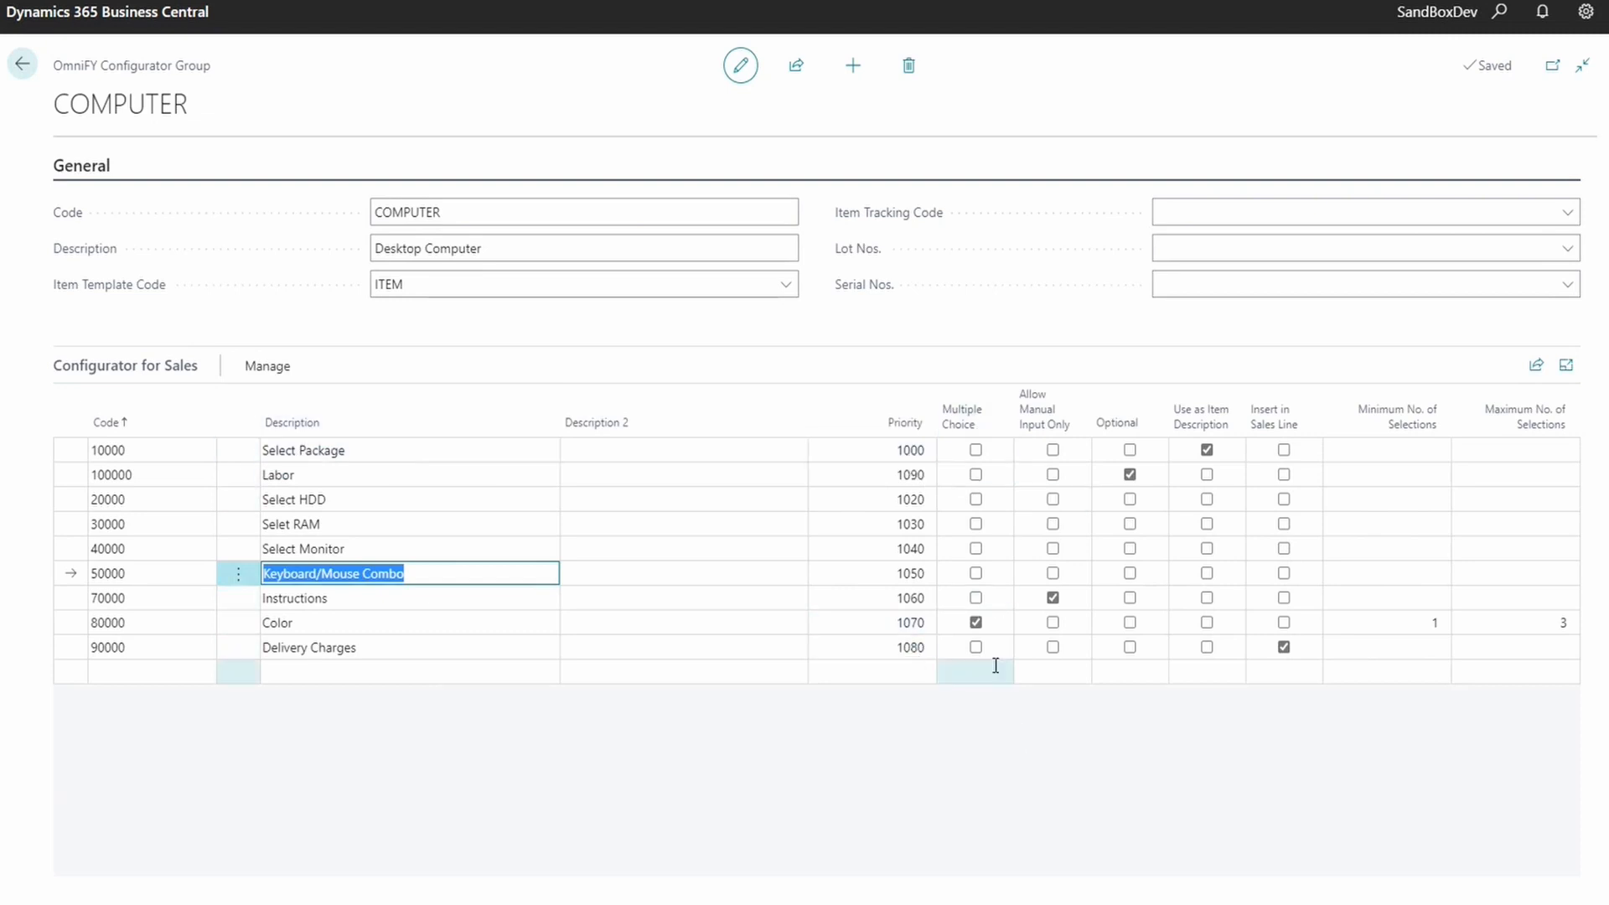
click(305, 617)
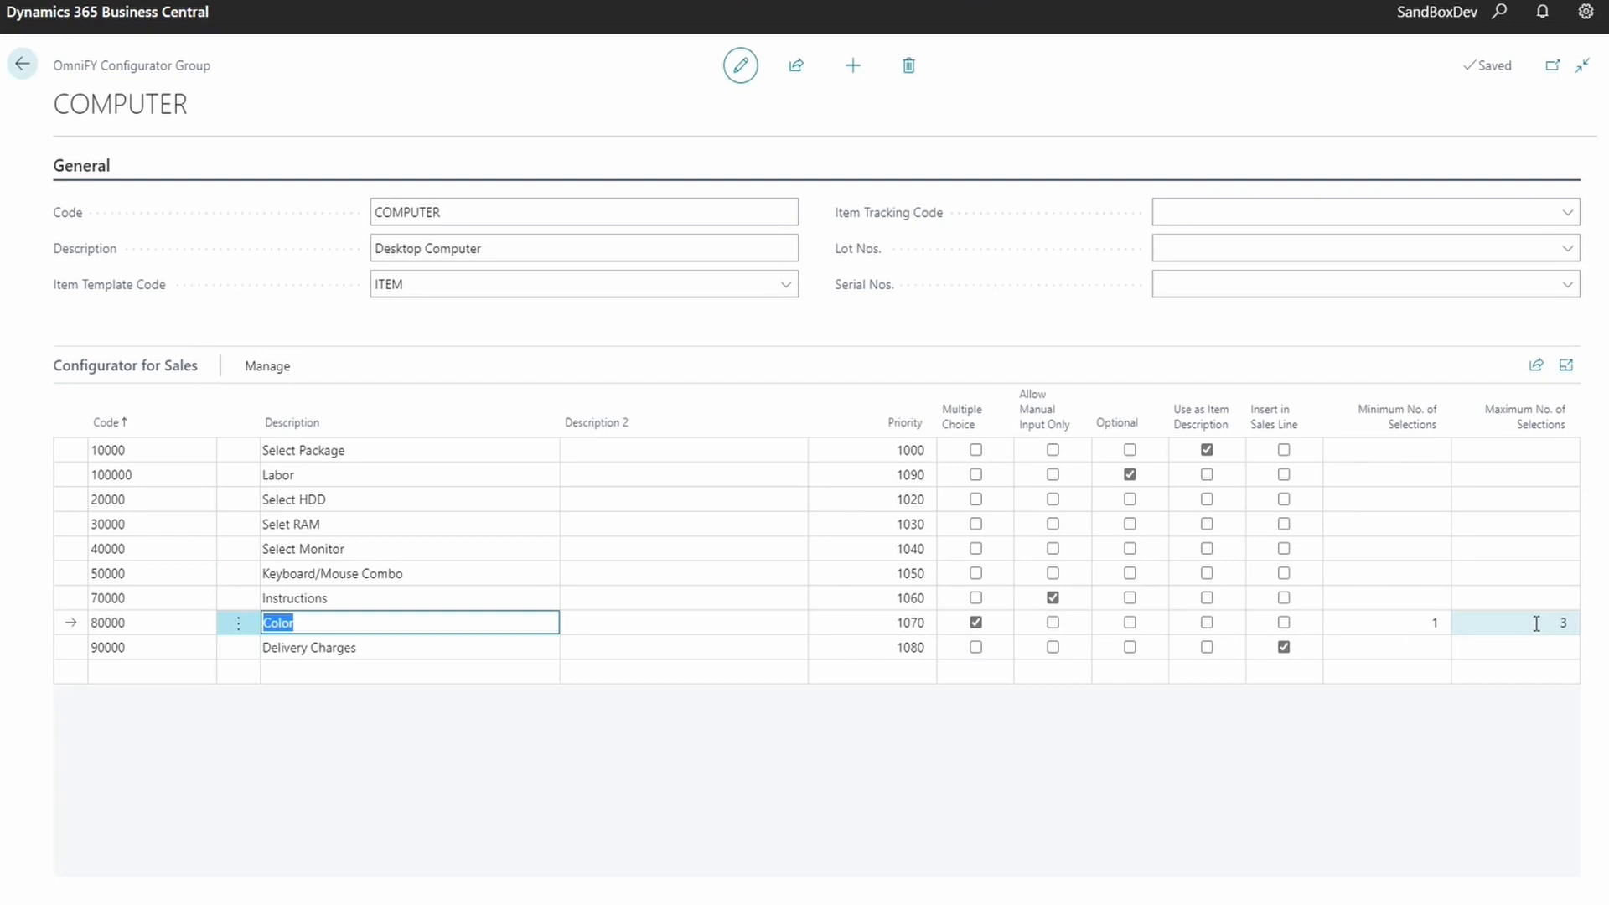
click(399, 596)
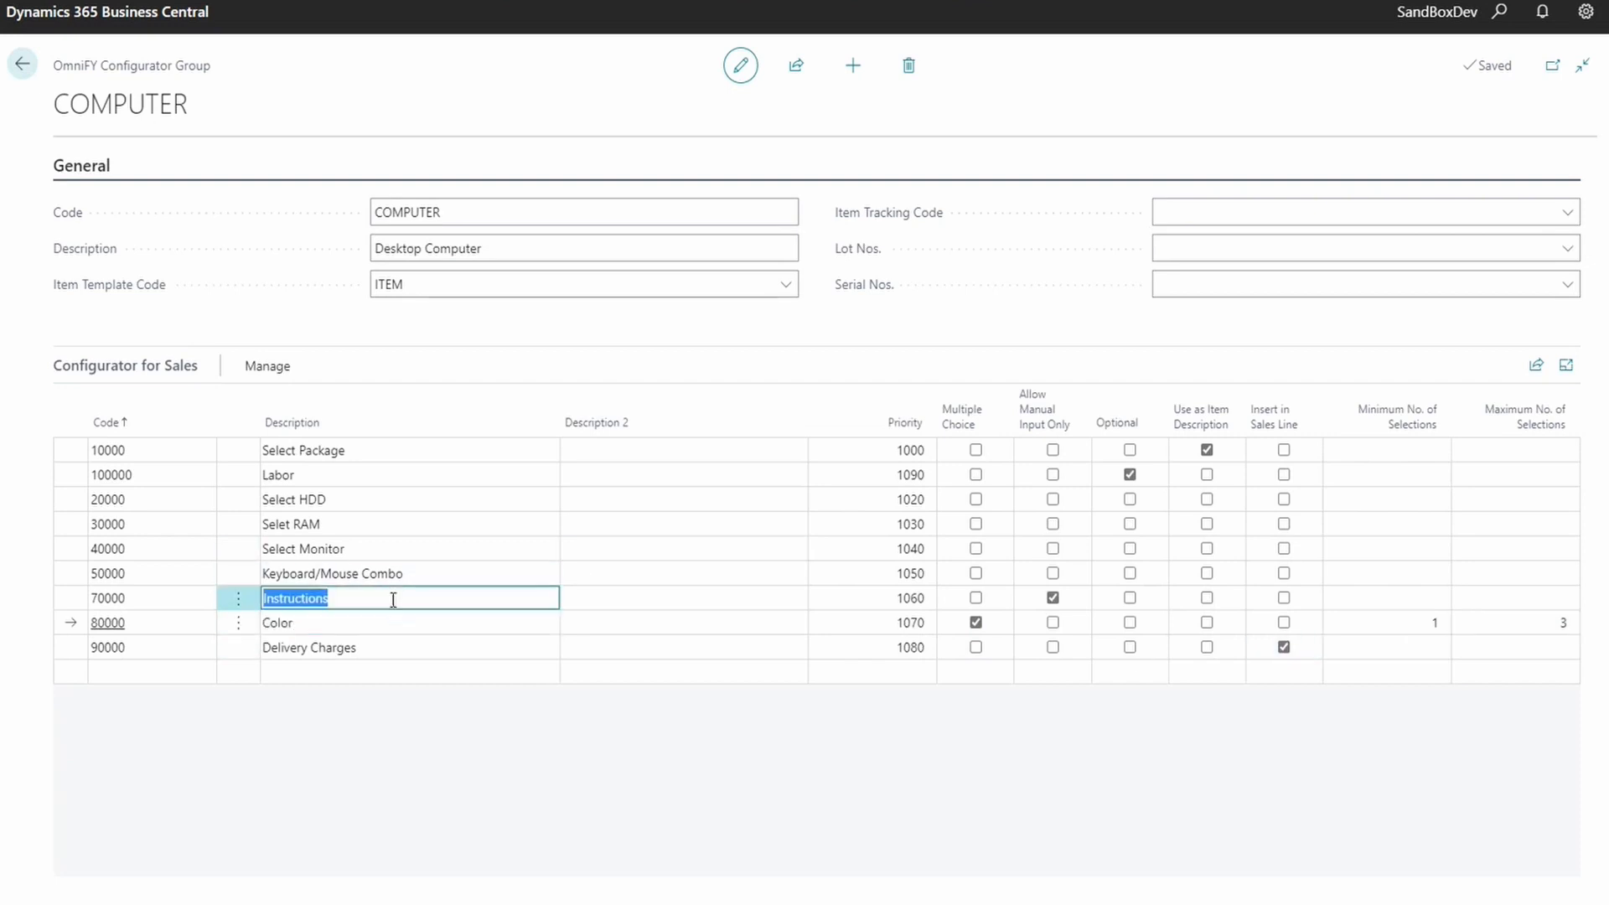
click(1129, 473)
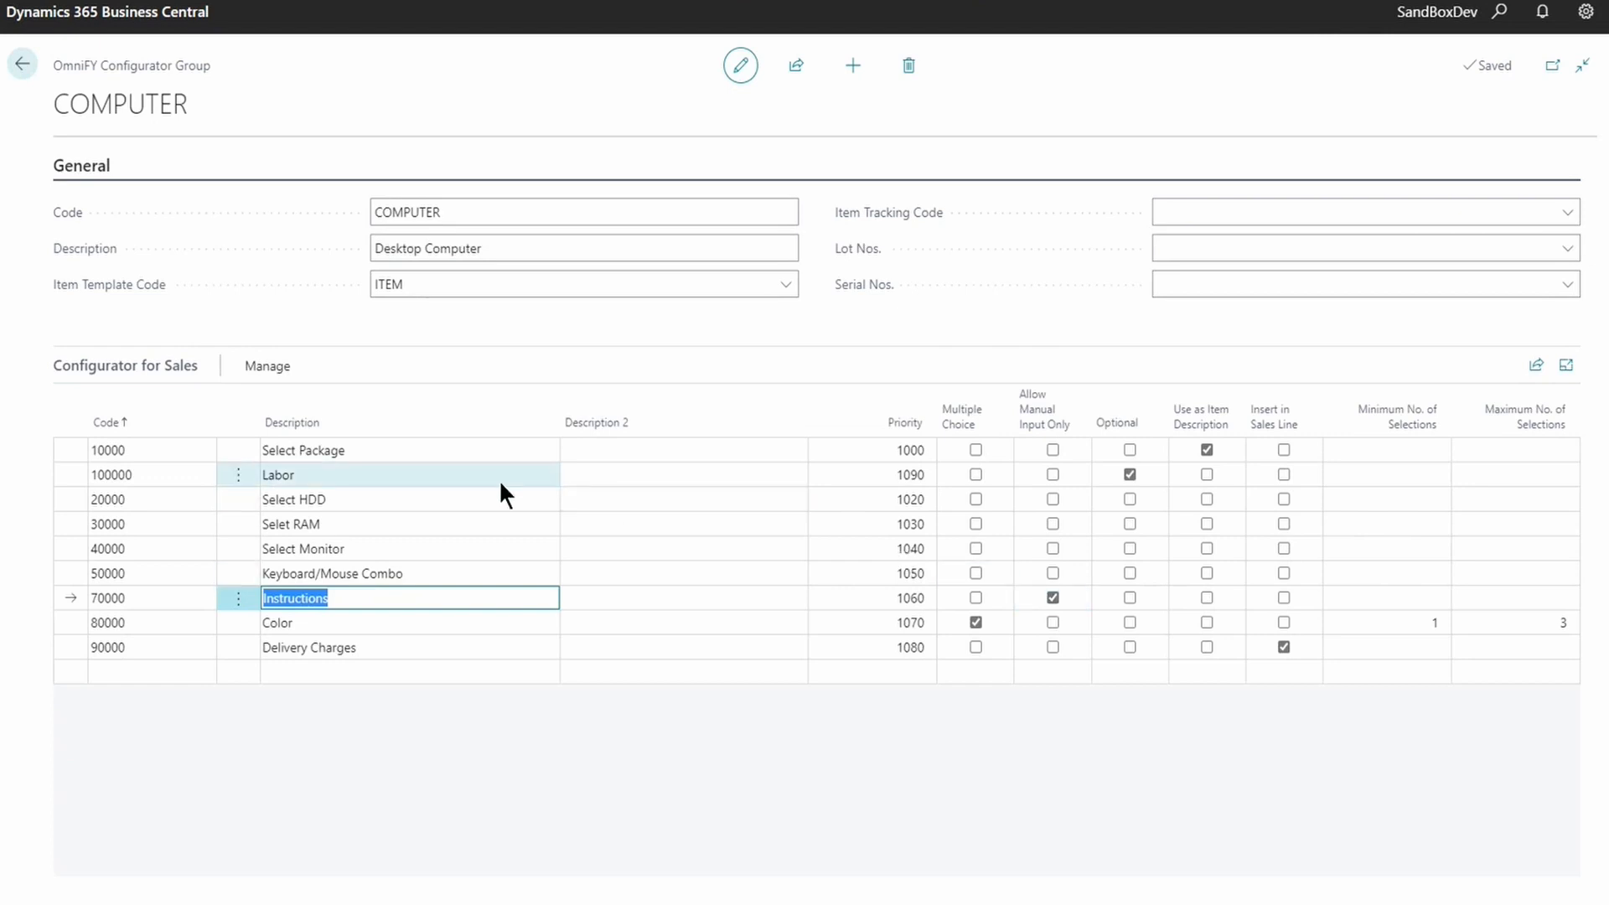
click(325, 476)
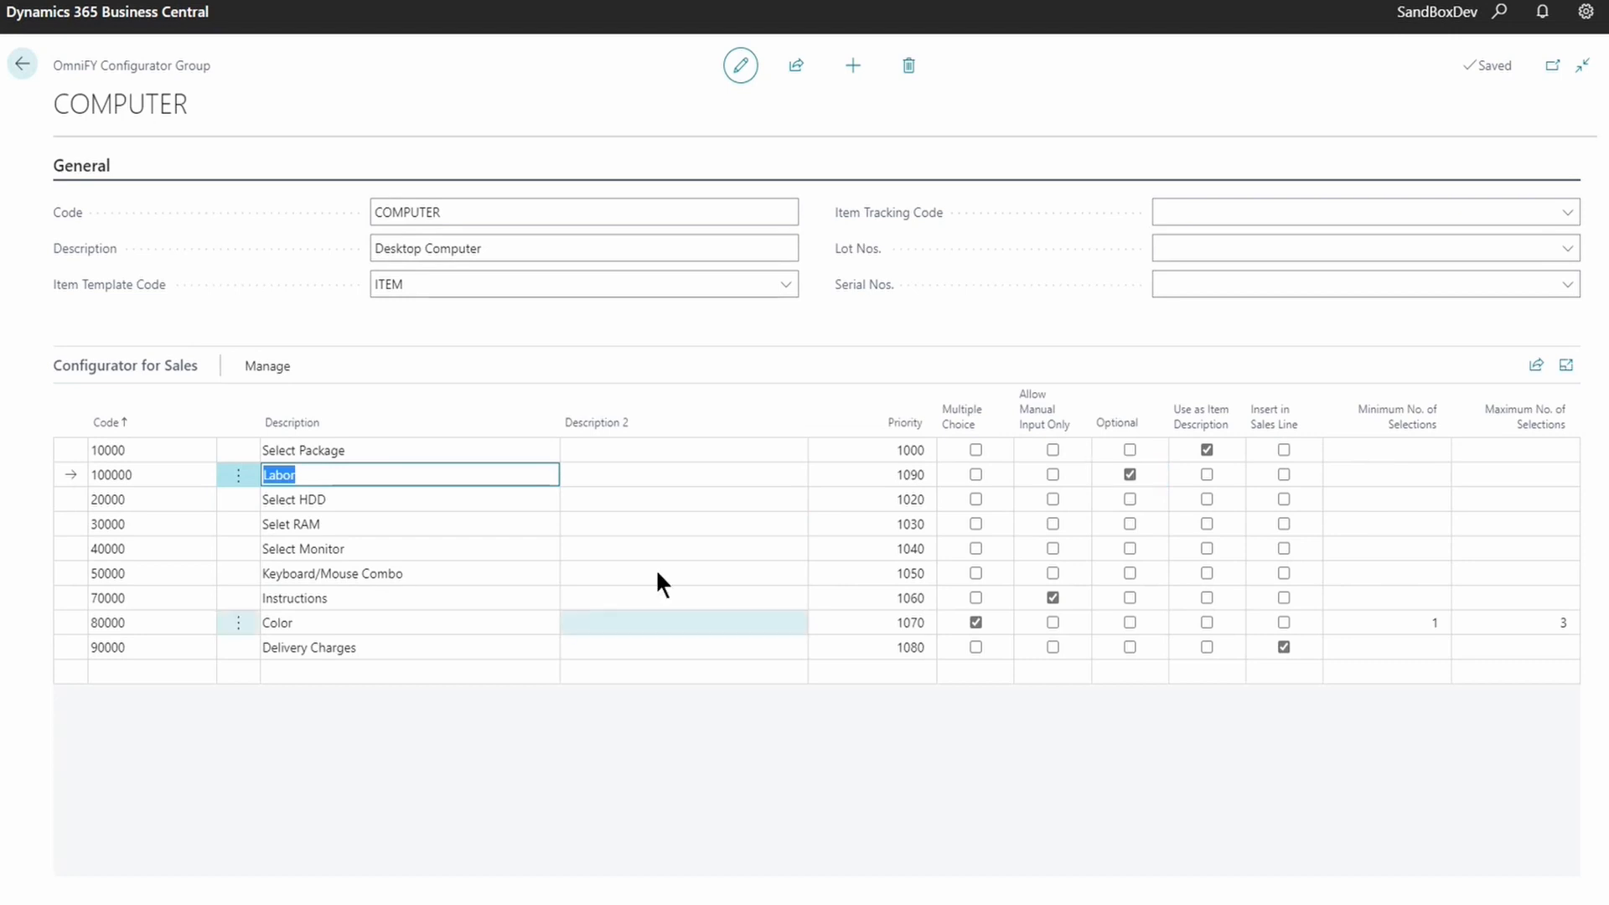
click(354, 448)
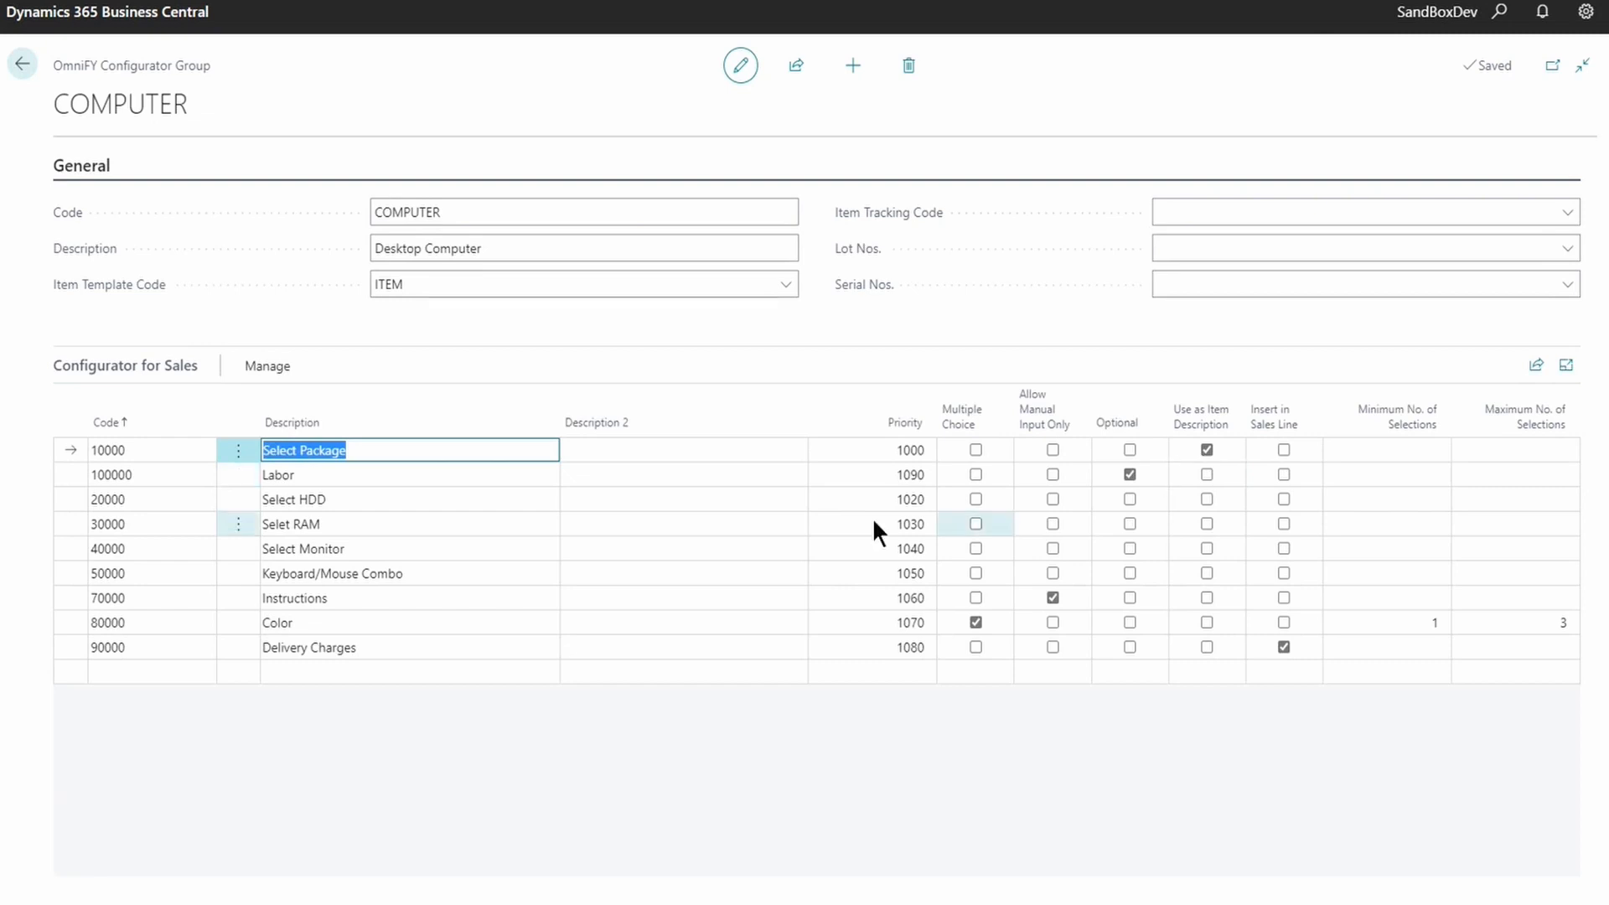
click(392, 448)
triple_click(392, 446)
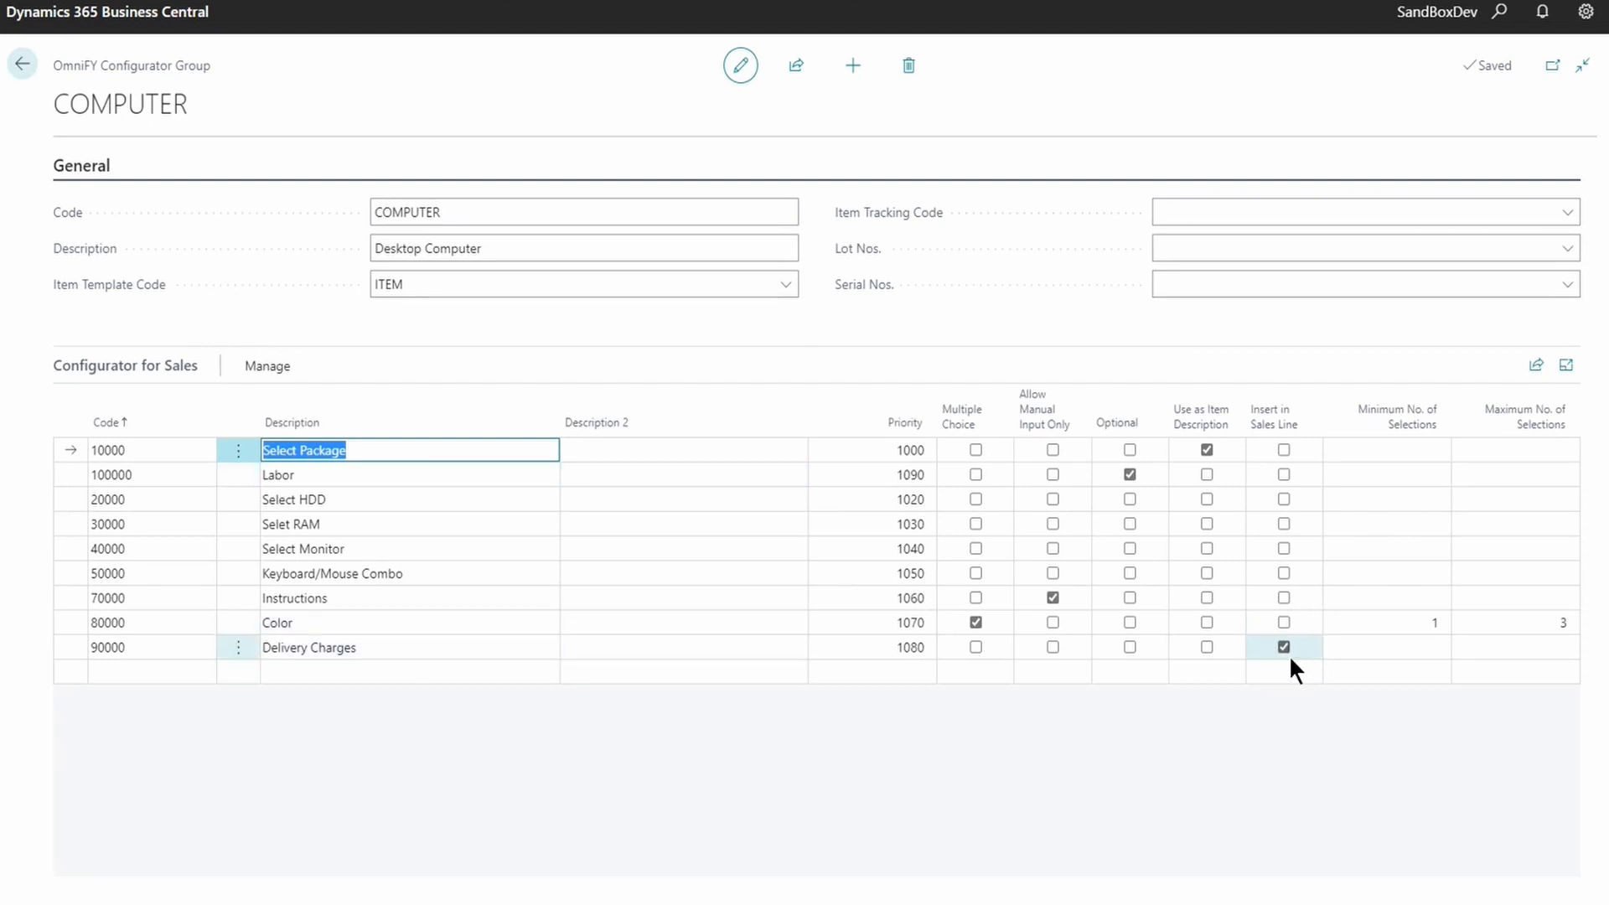
click(424, 647)
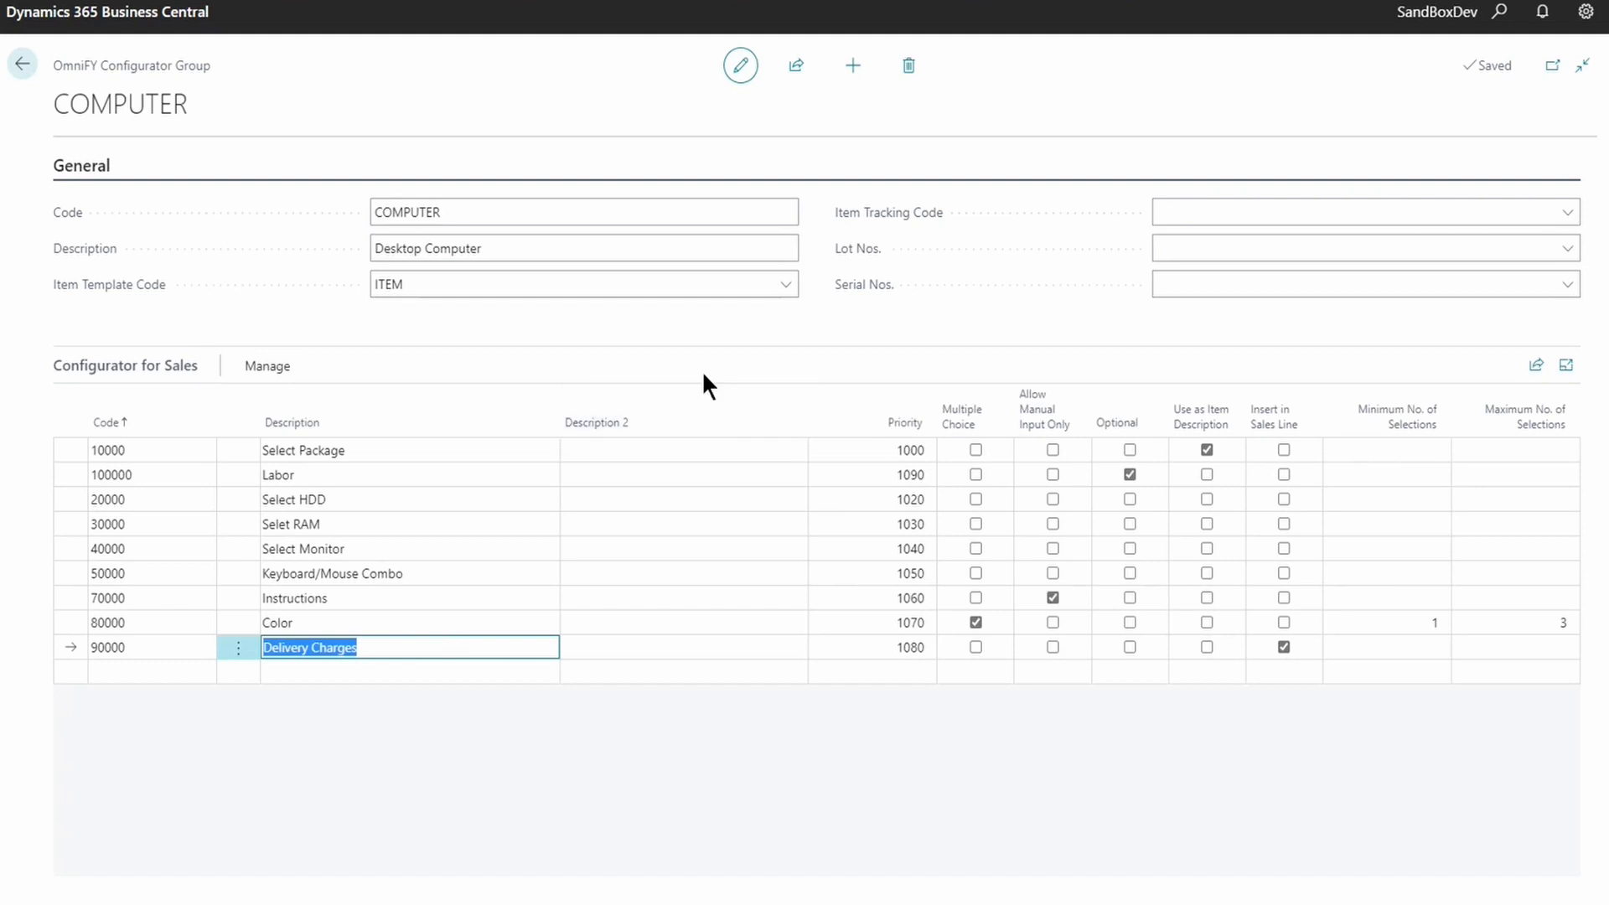
click(425, 284)
click(426, 285)
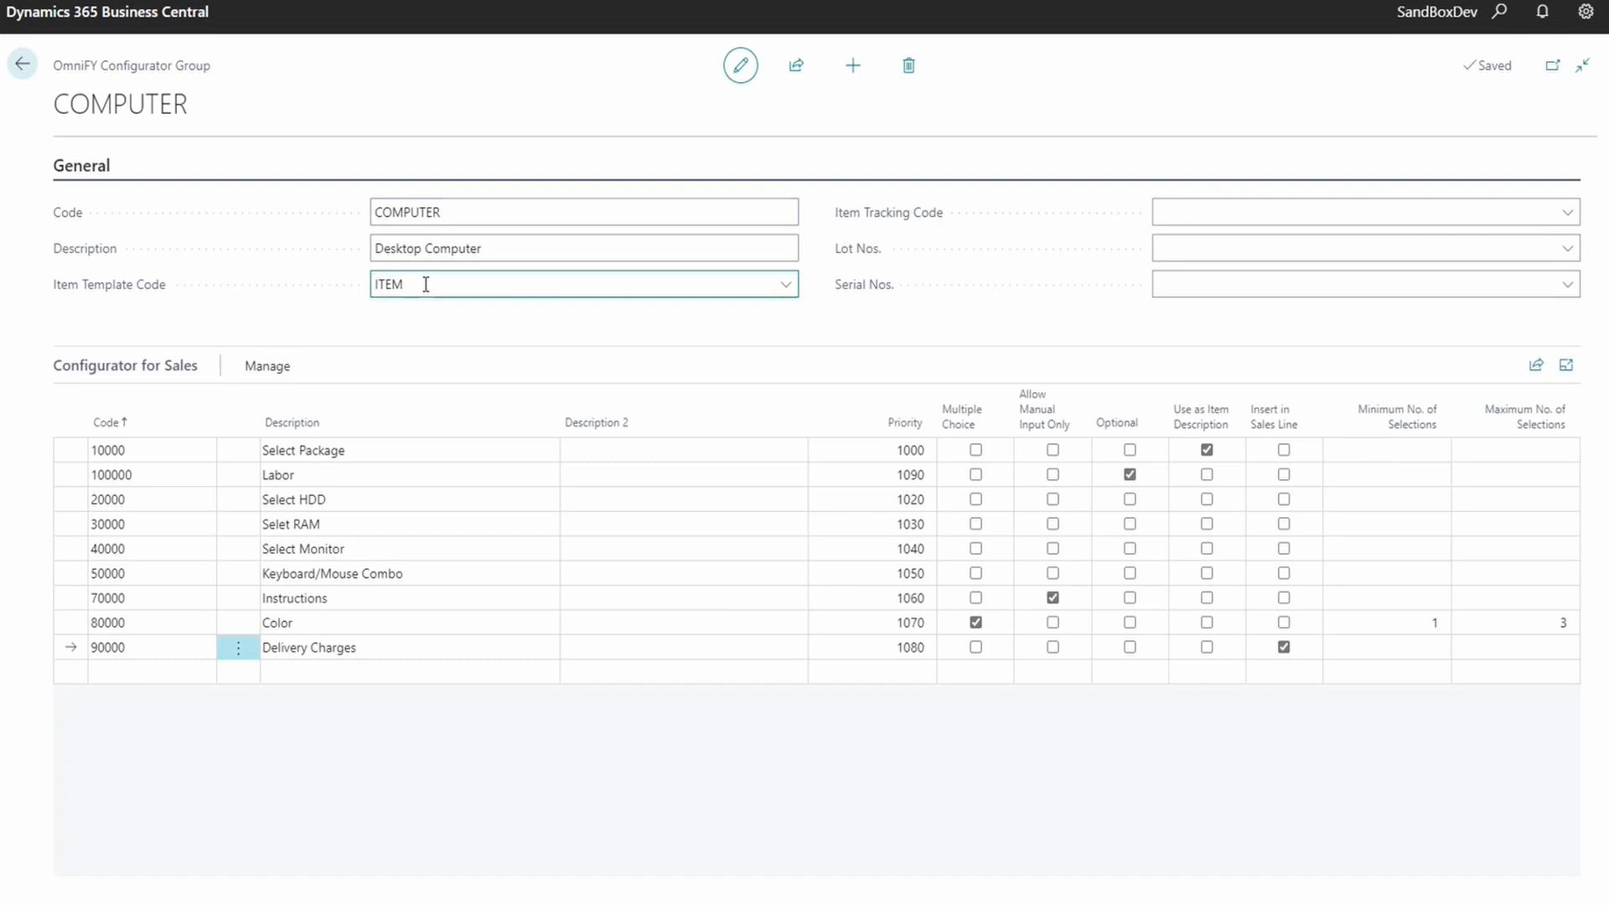
click(784, 284)
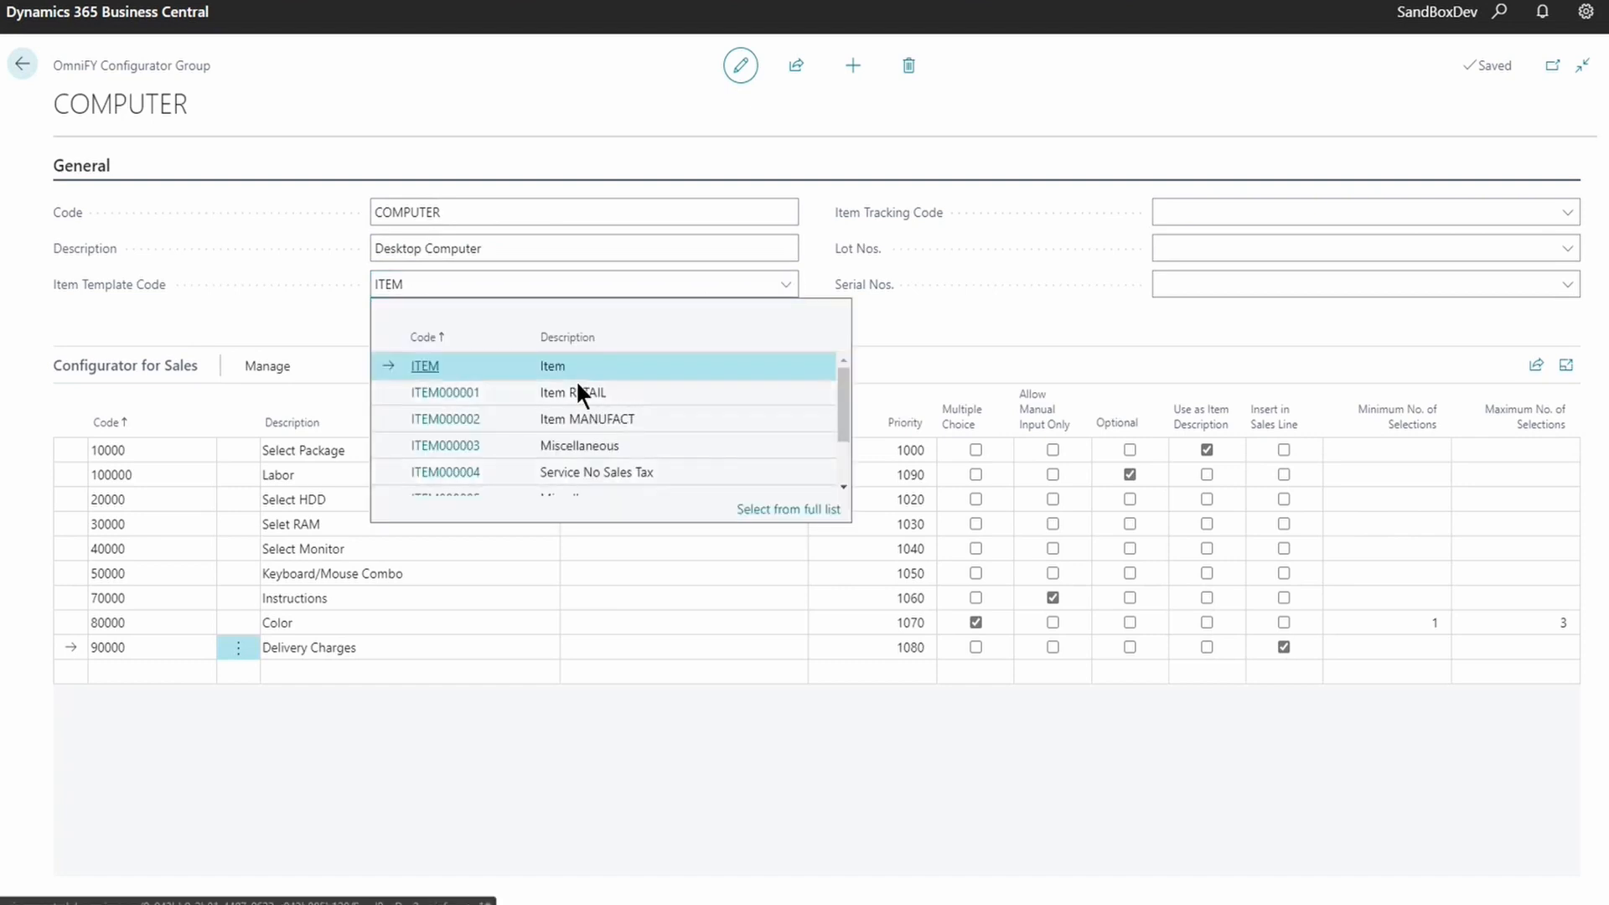
click(758, 511)
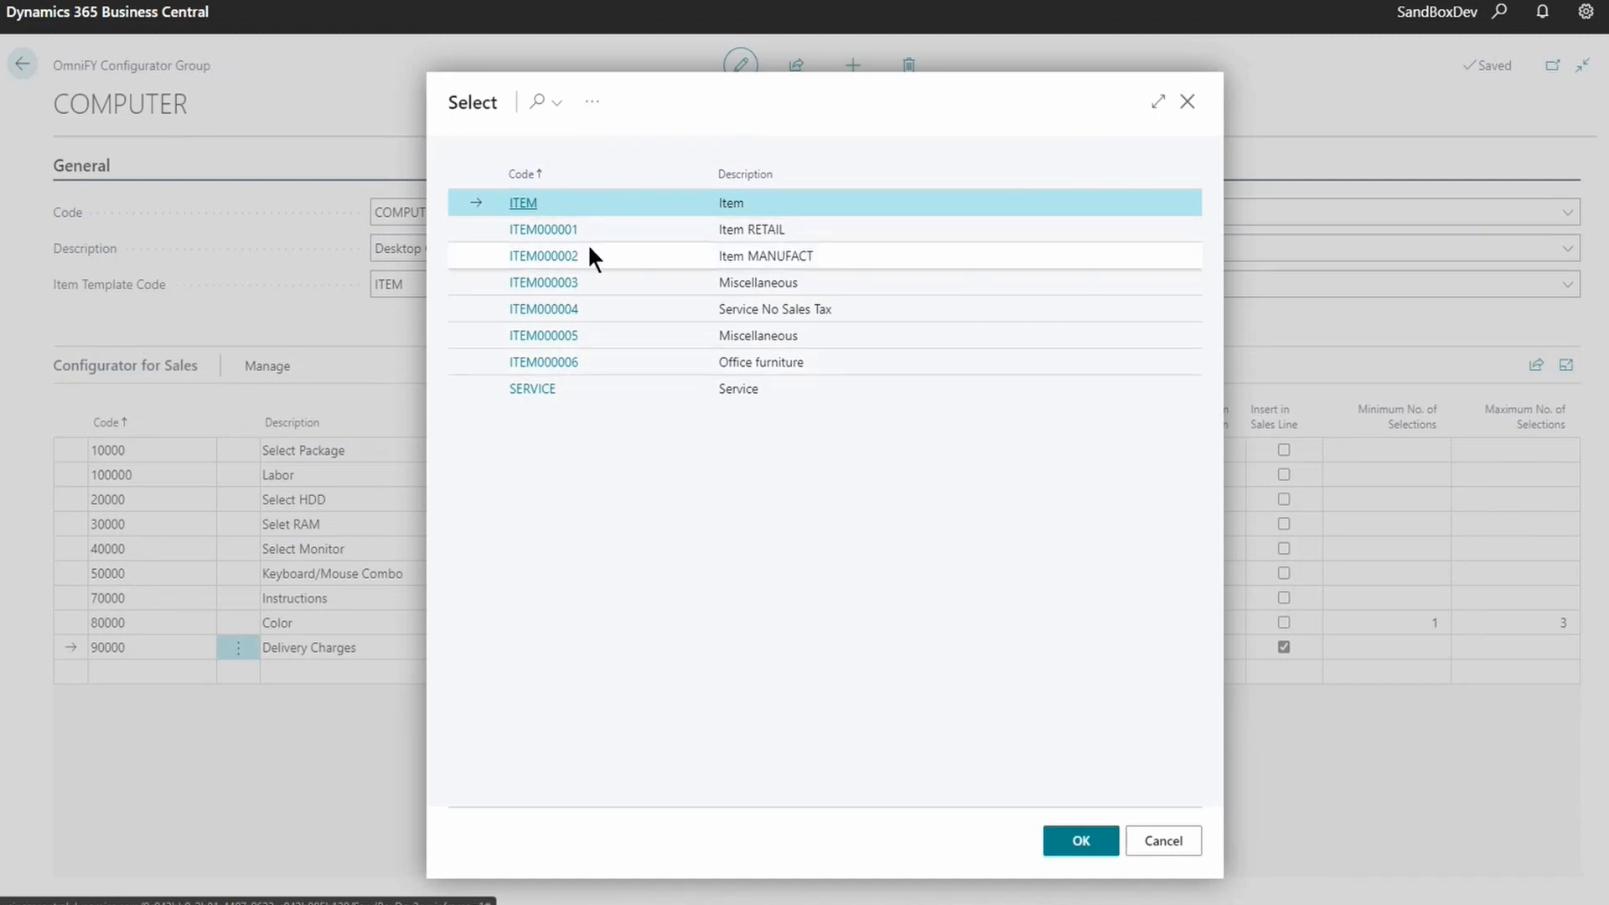
right_click(525, 203)
click(452, 498)
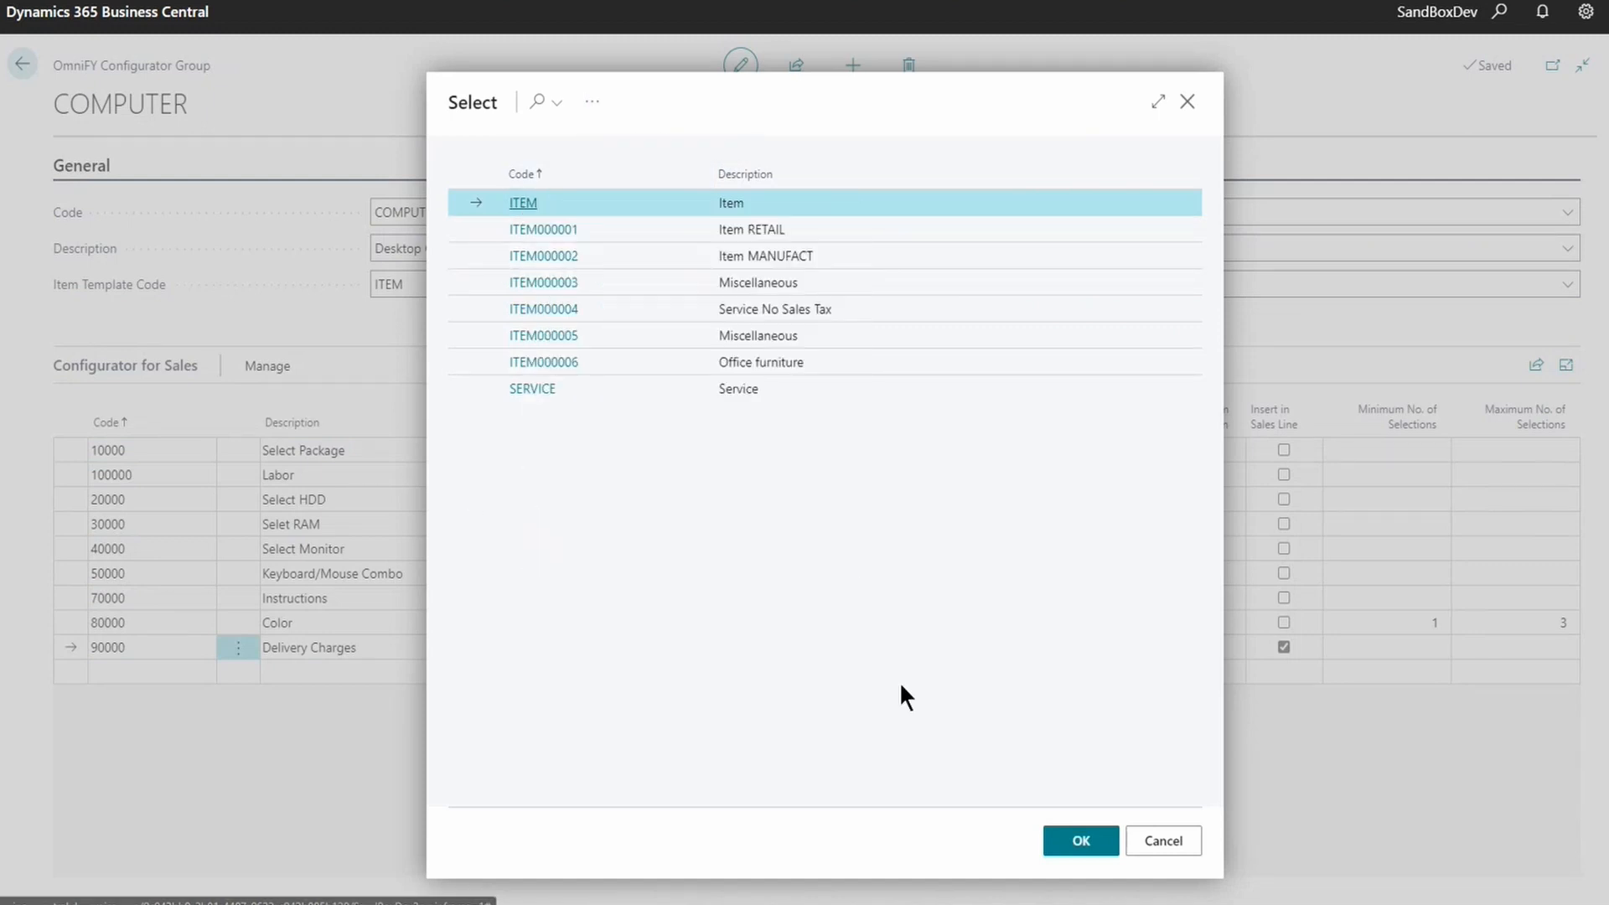
click(1188, 845)
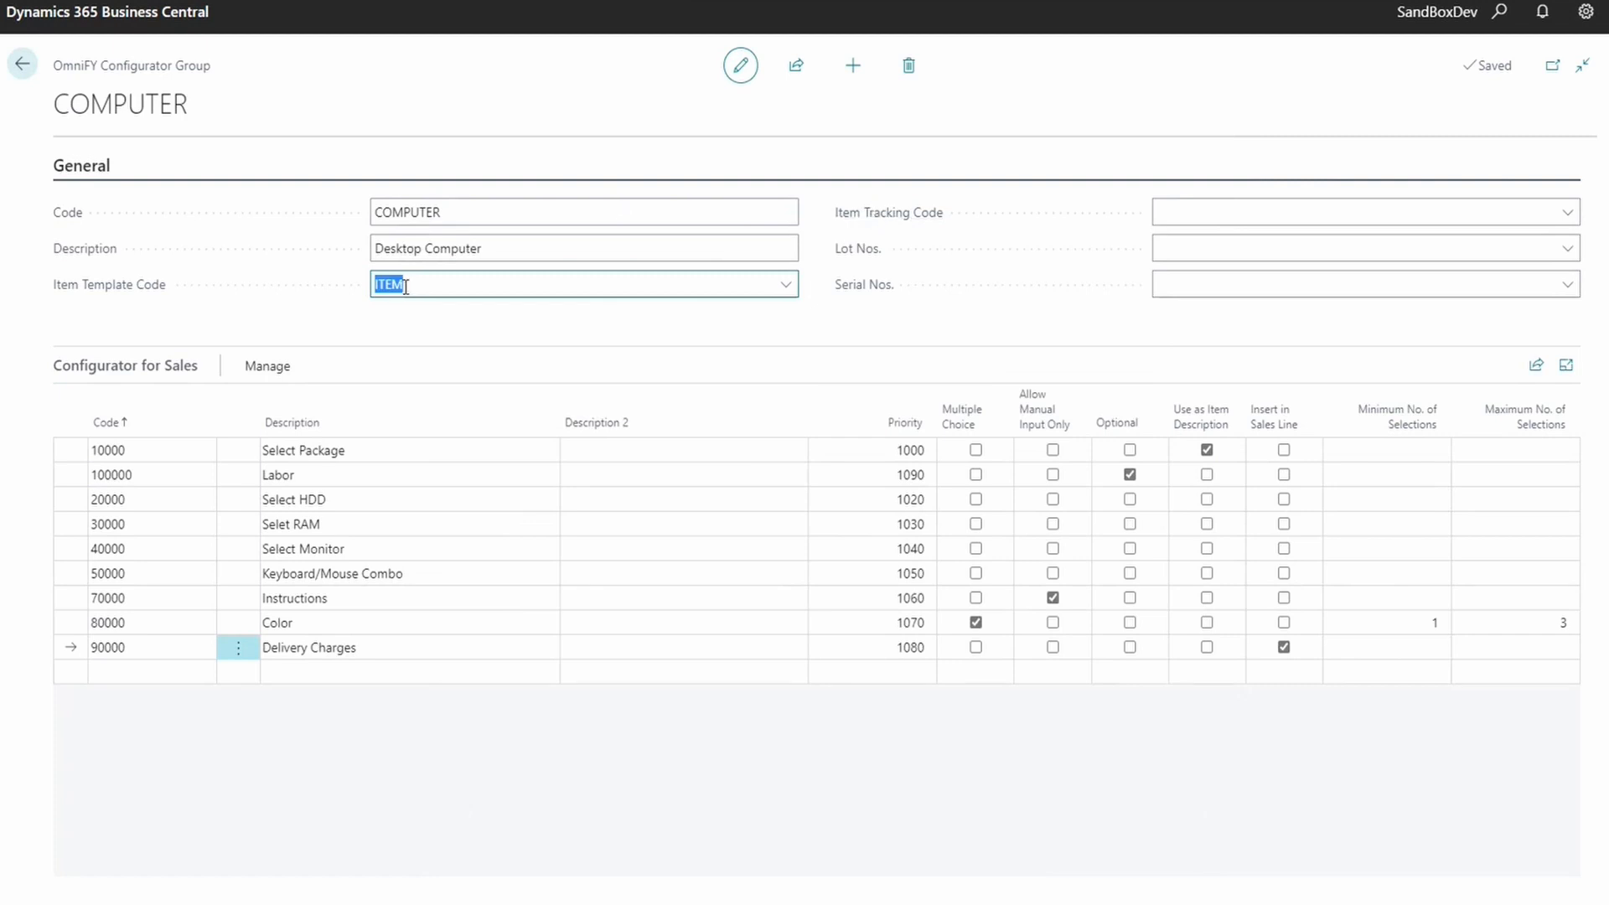
click(1222, 217)
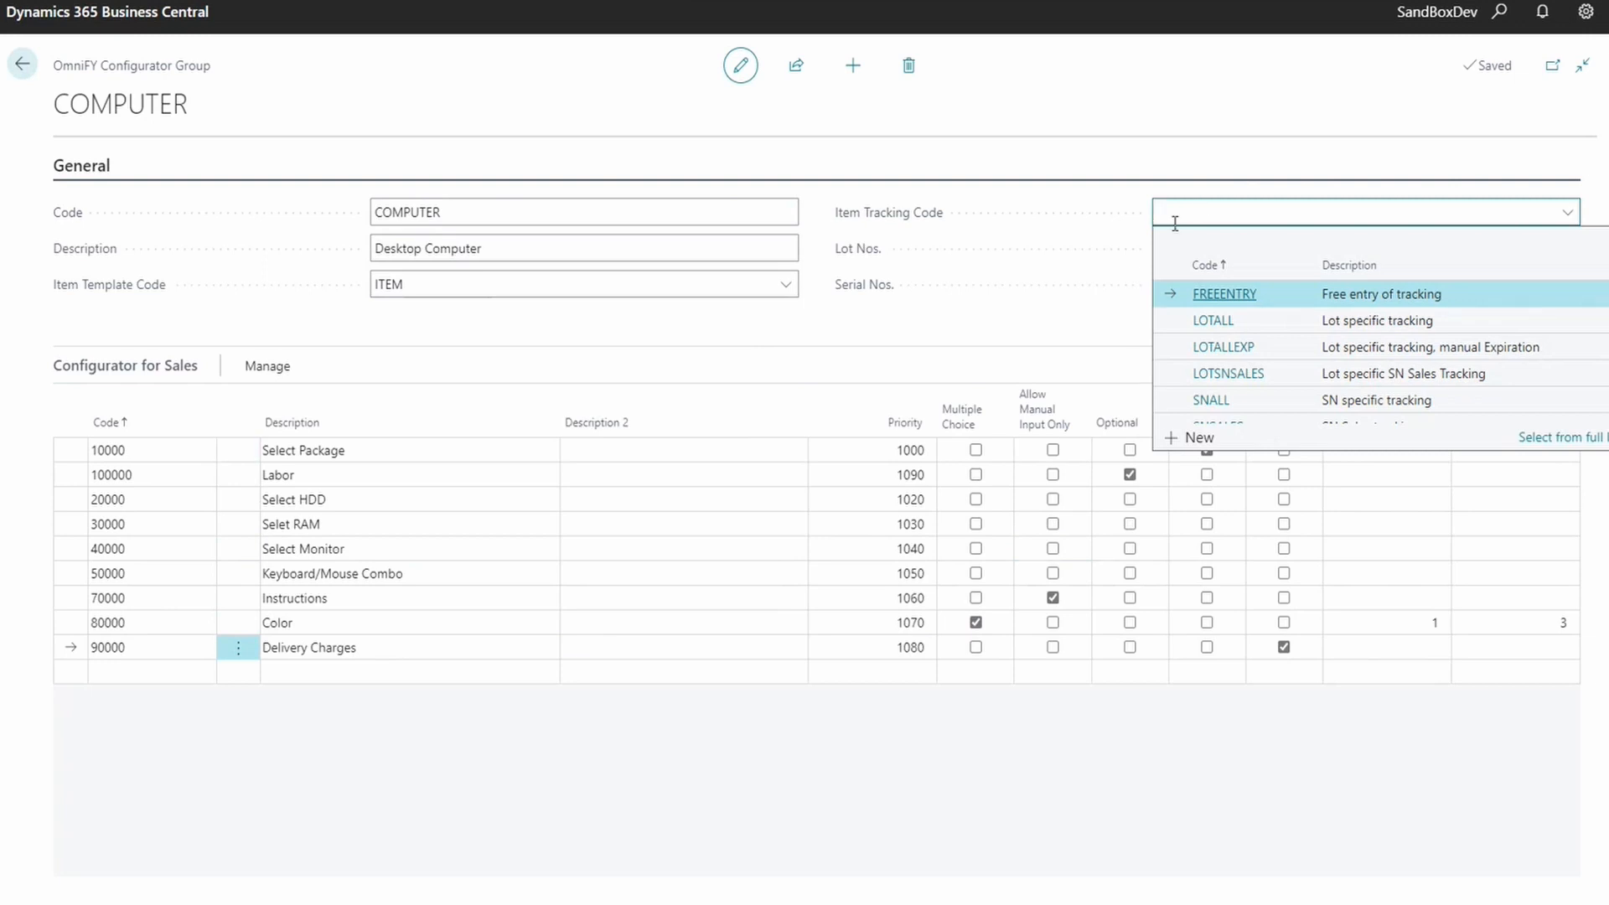
click(1003, 334)
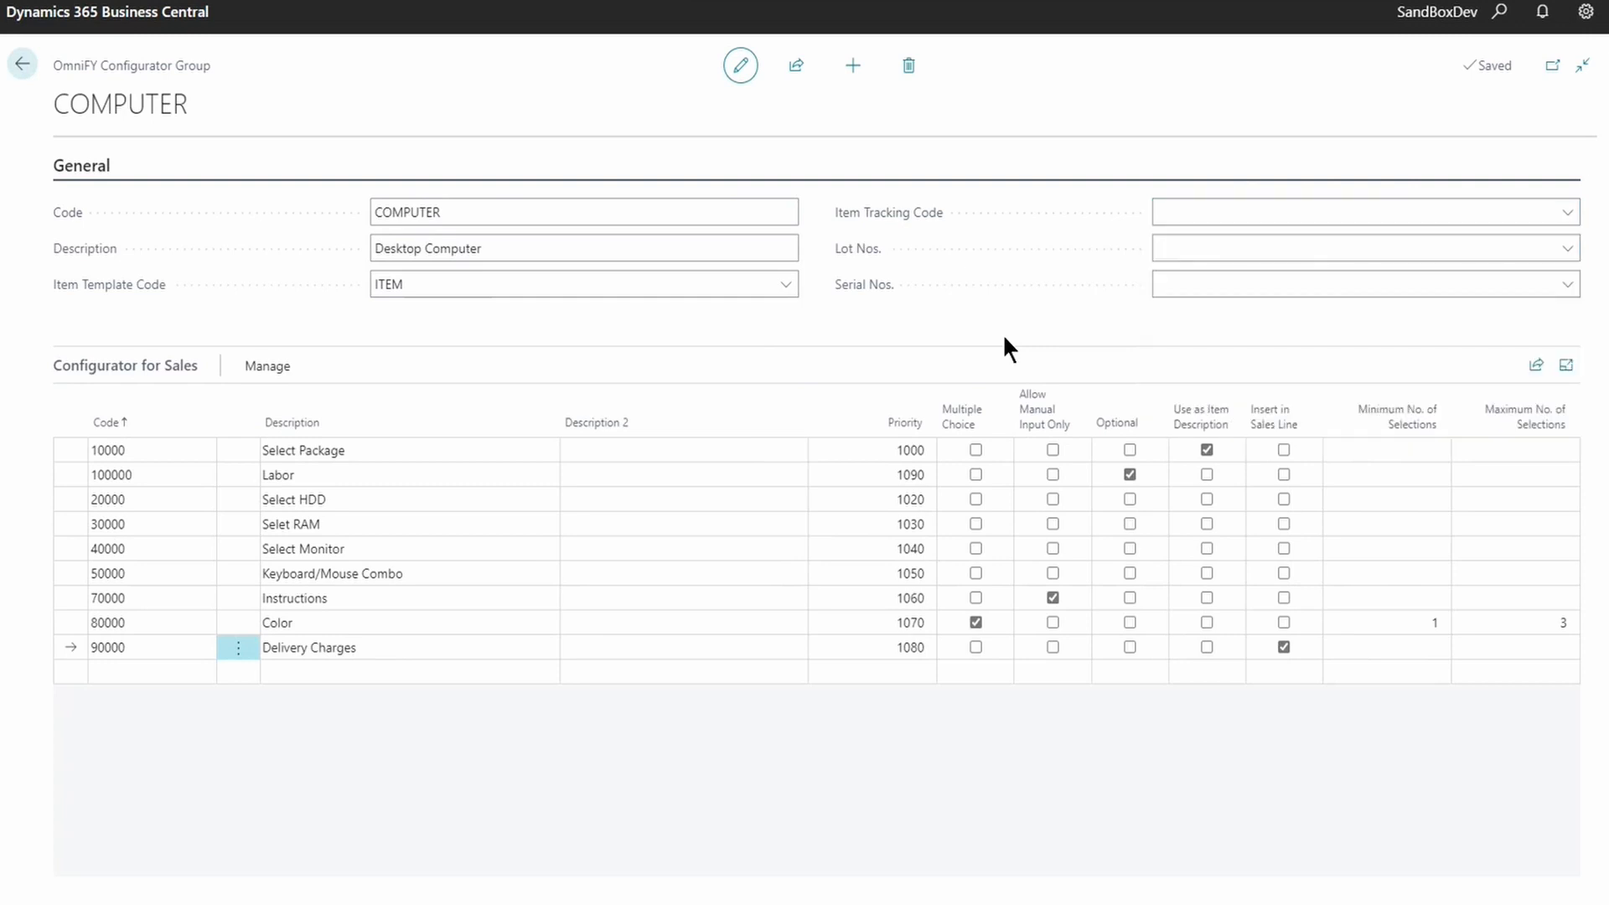
- Open the defined steps for Select Package and review the Turbo, Trendy, Highline and Basic Package steps
click(398, 454)
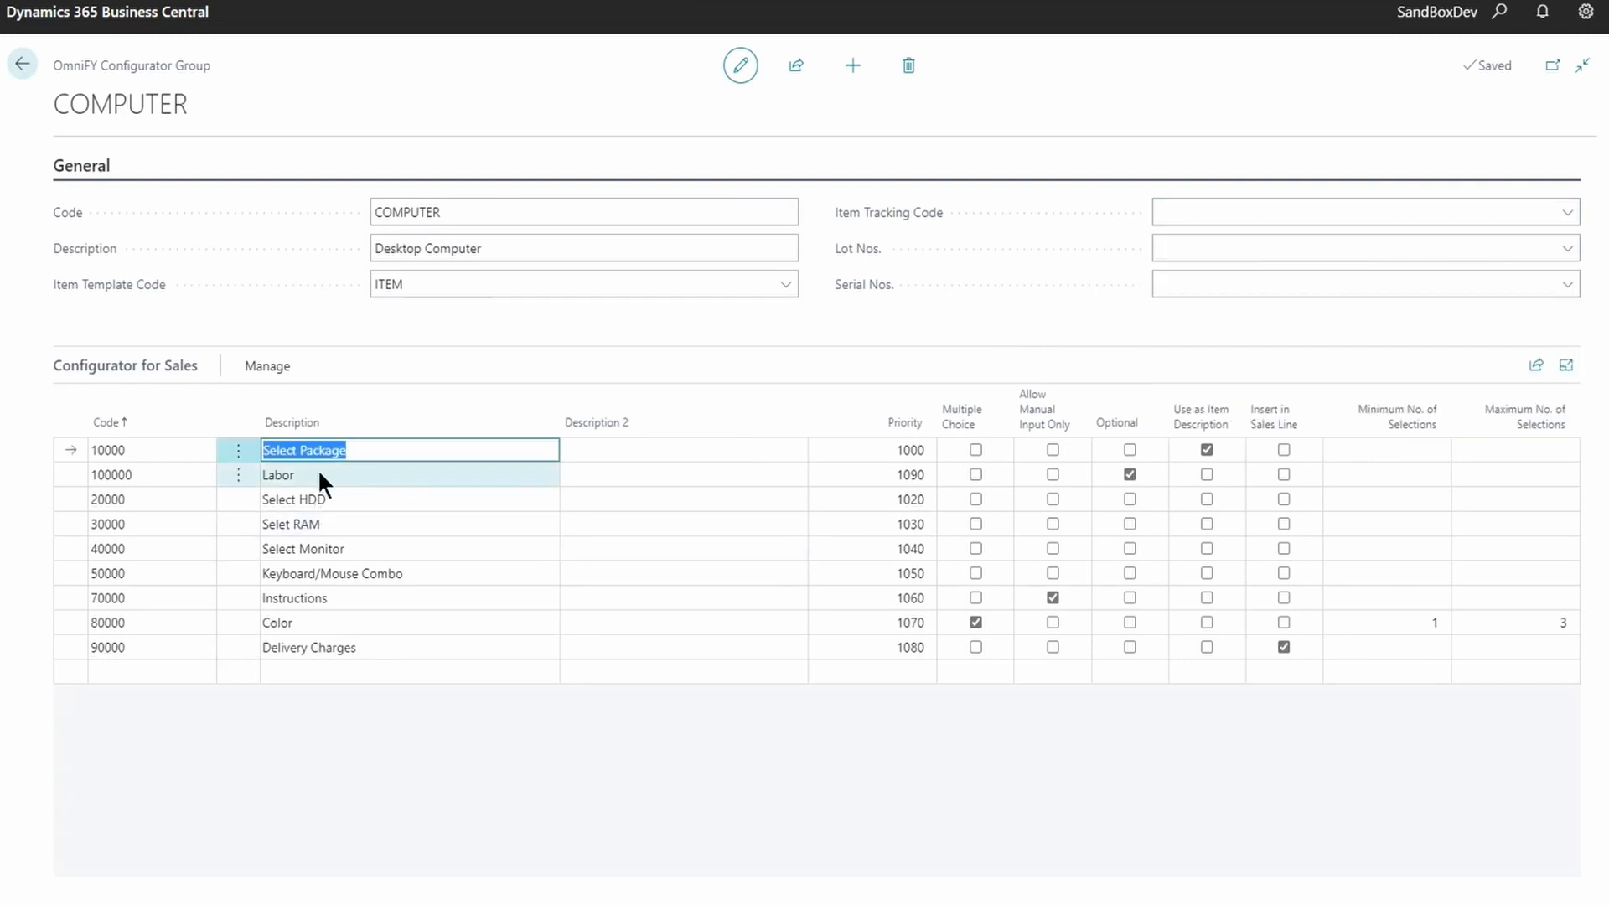
click(266, 366)
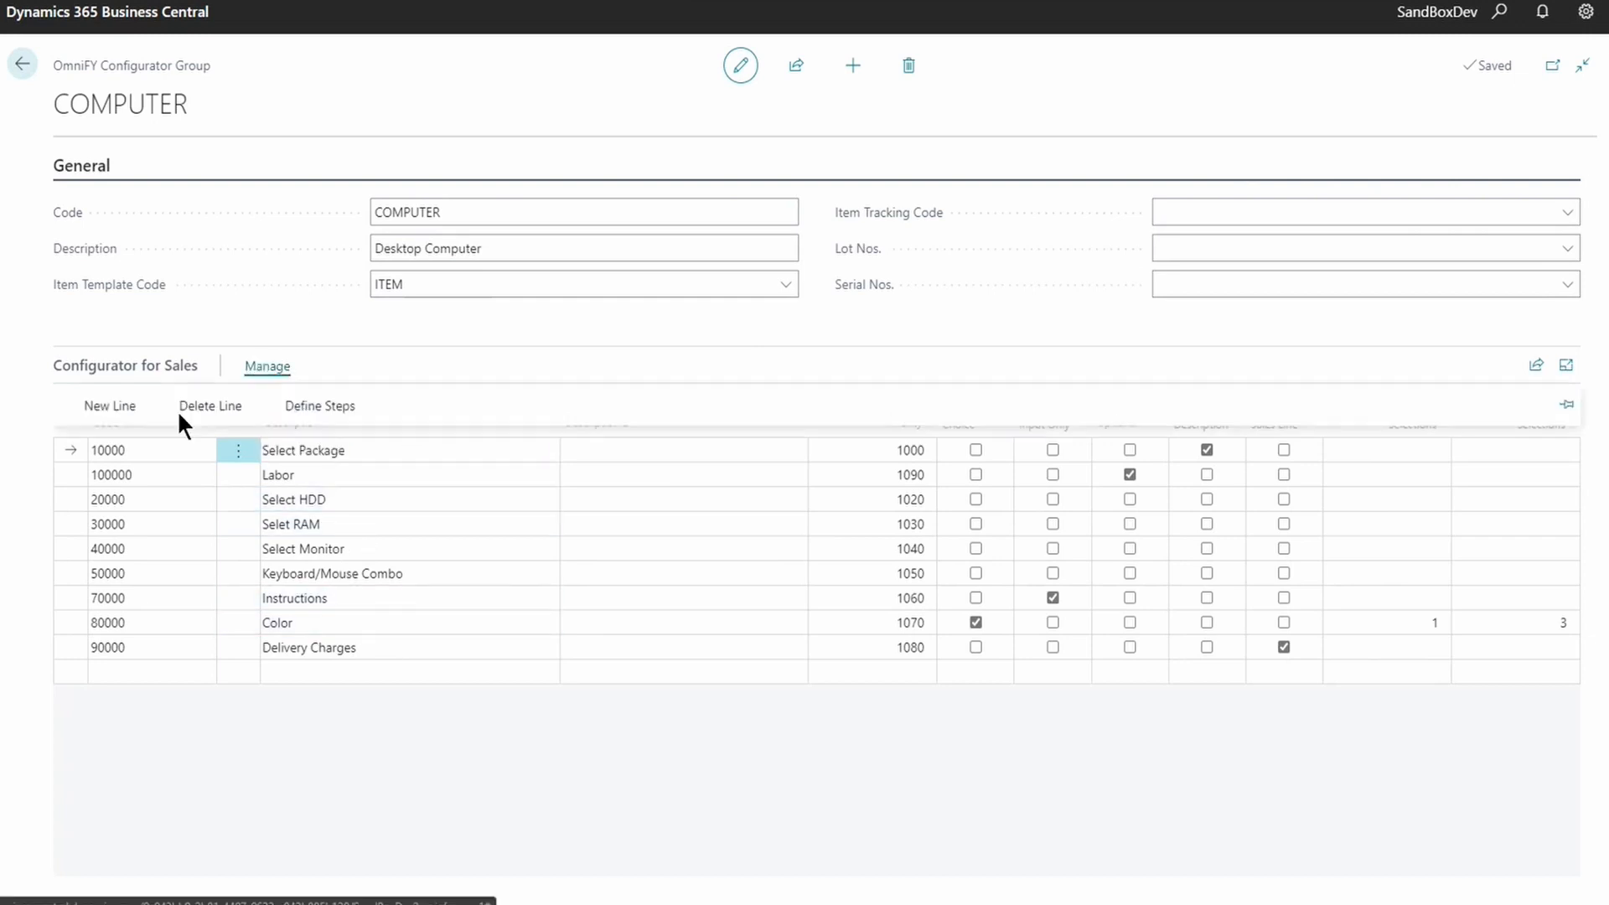
click(357, 410)
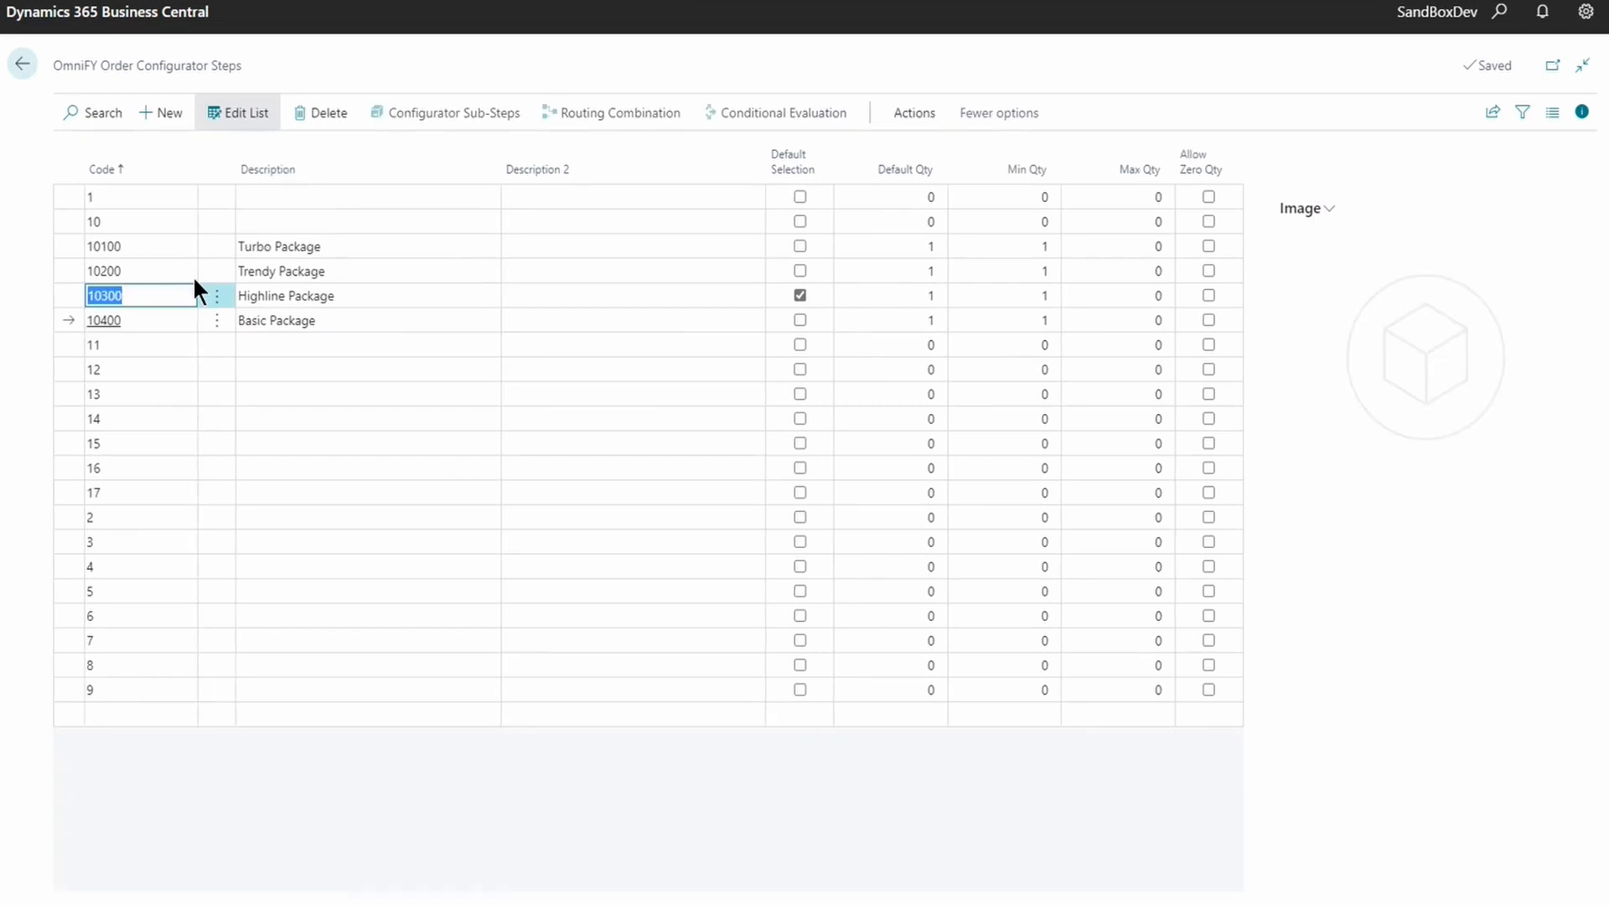
click(314, 242)
click(315, 282)
click(312, 296)
click(308, 318)
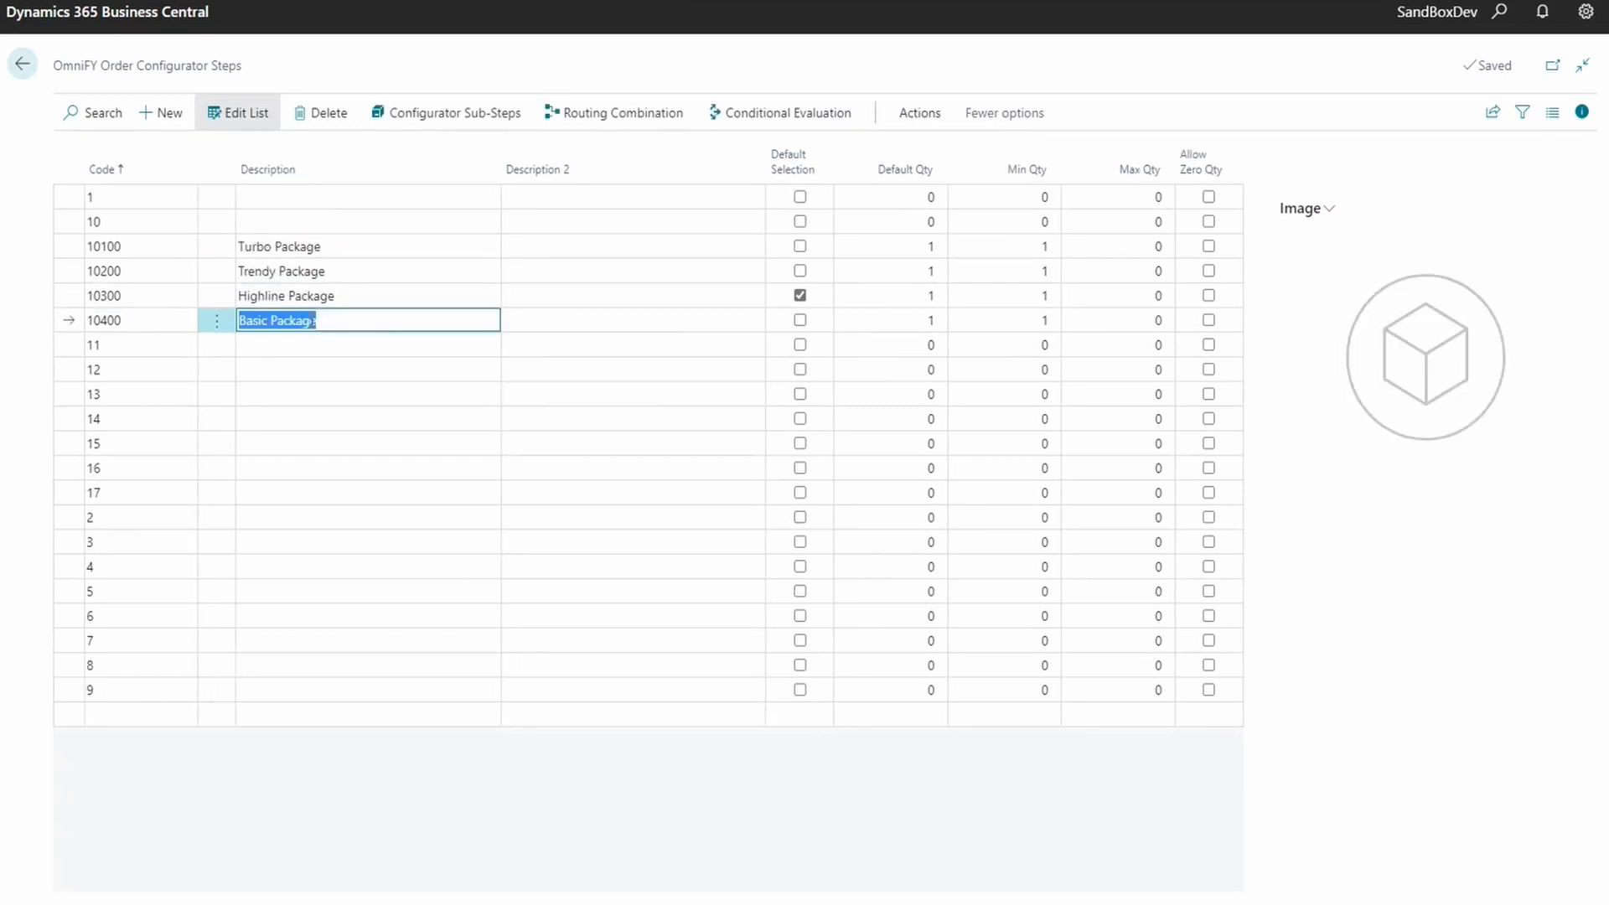
- Return to the COMPUTER group and reopen the Select Package steps
click(23, 63)
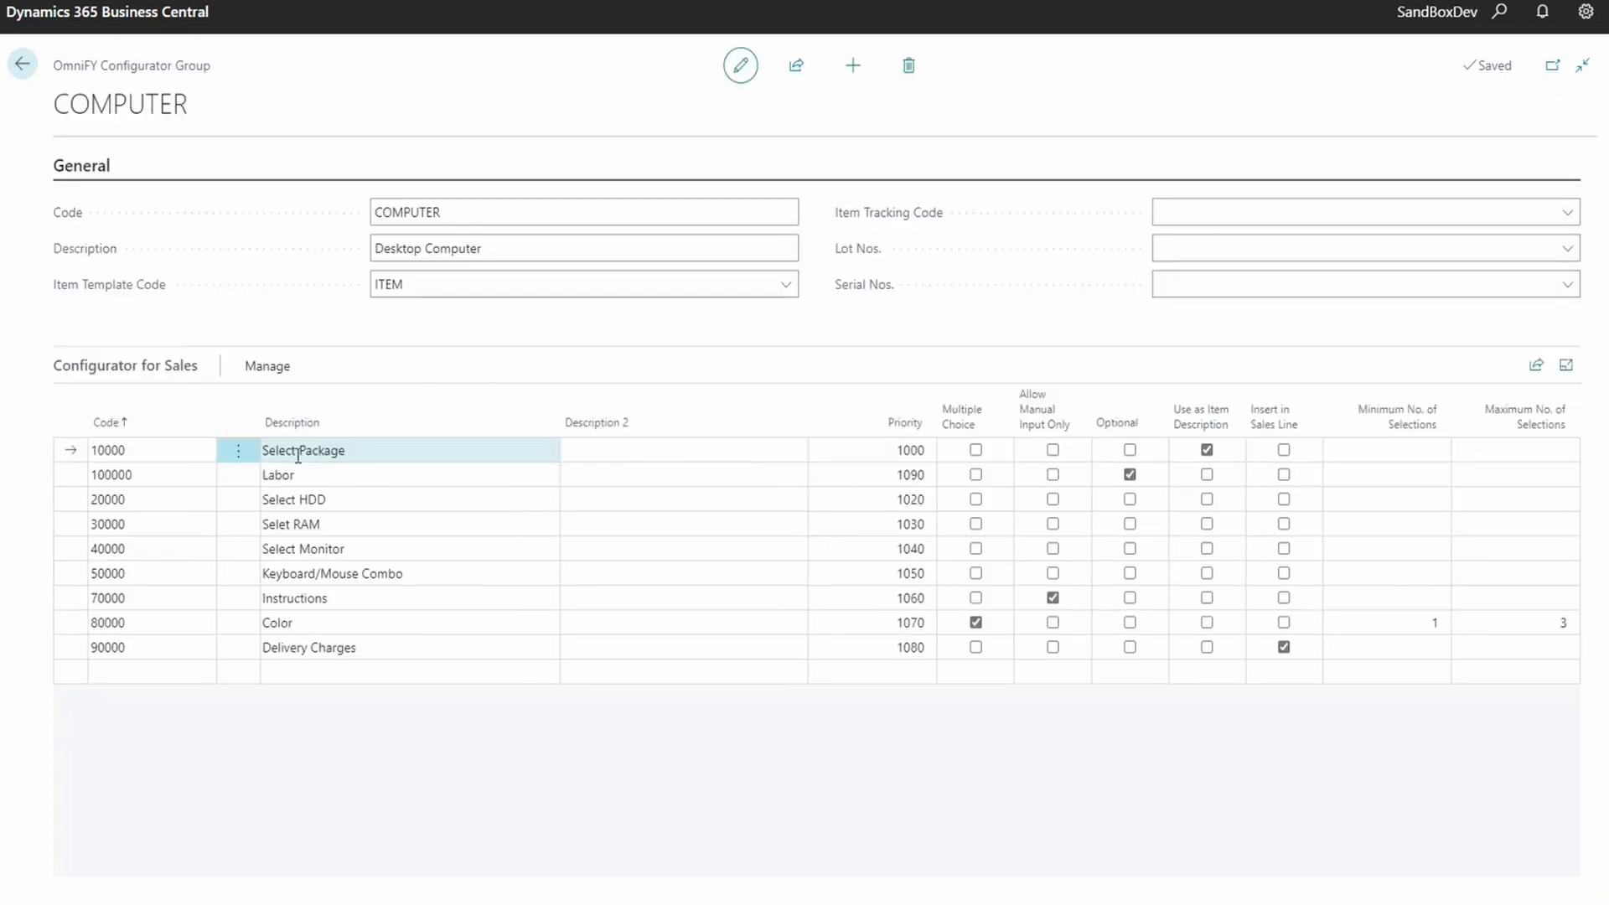
click(265, 366)
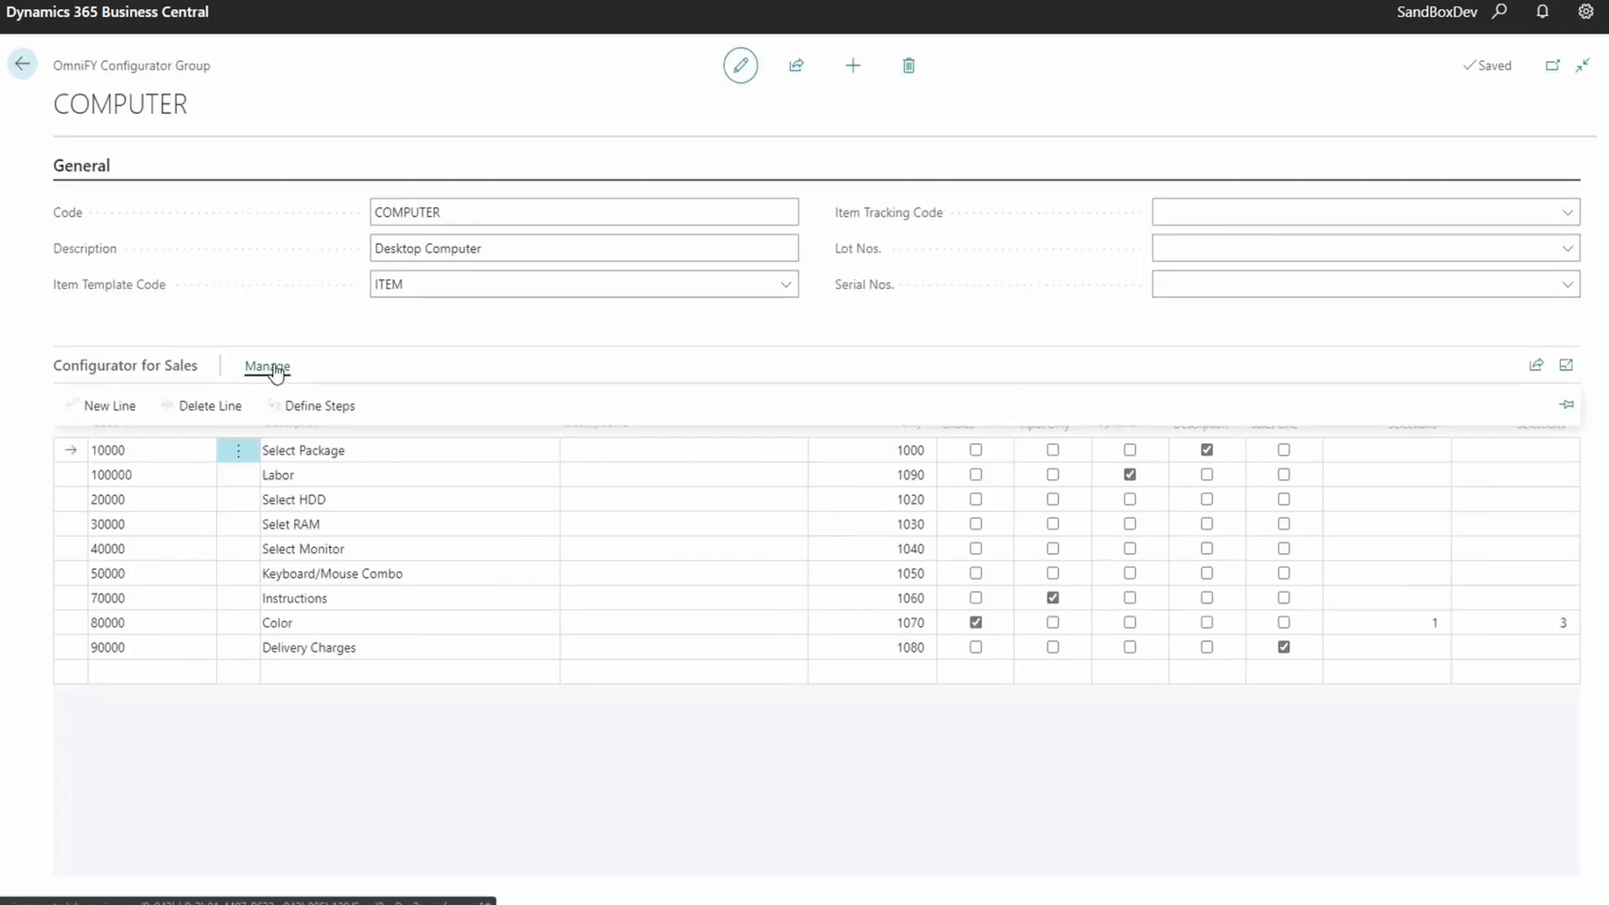
click(316, 406)
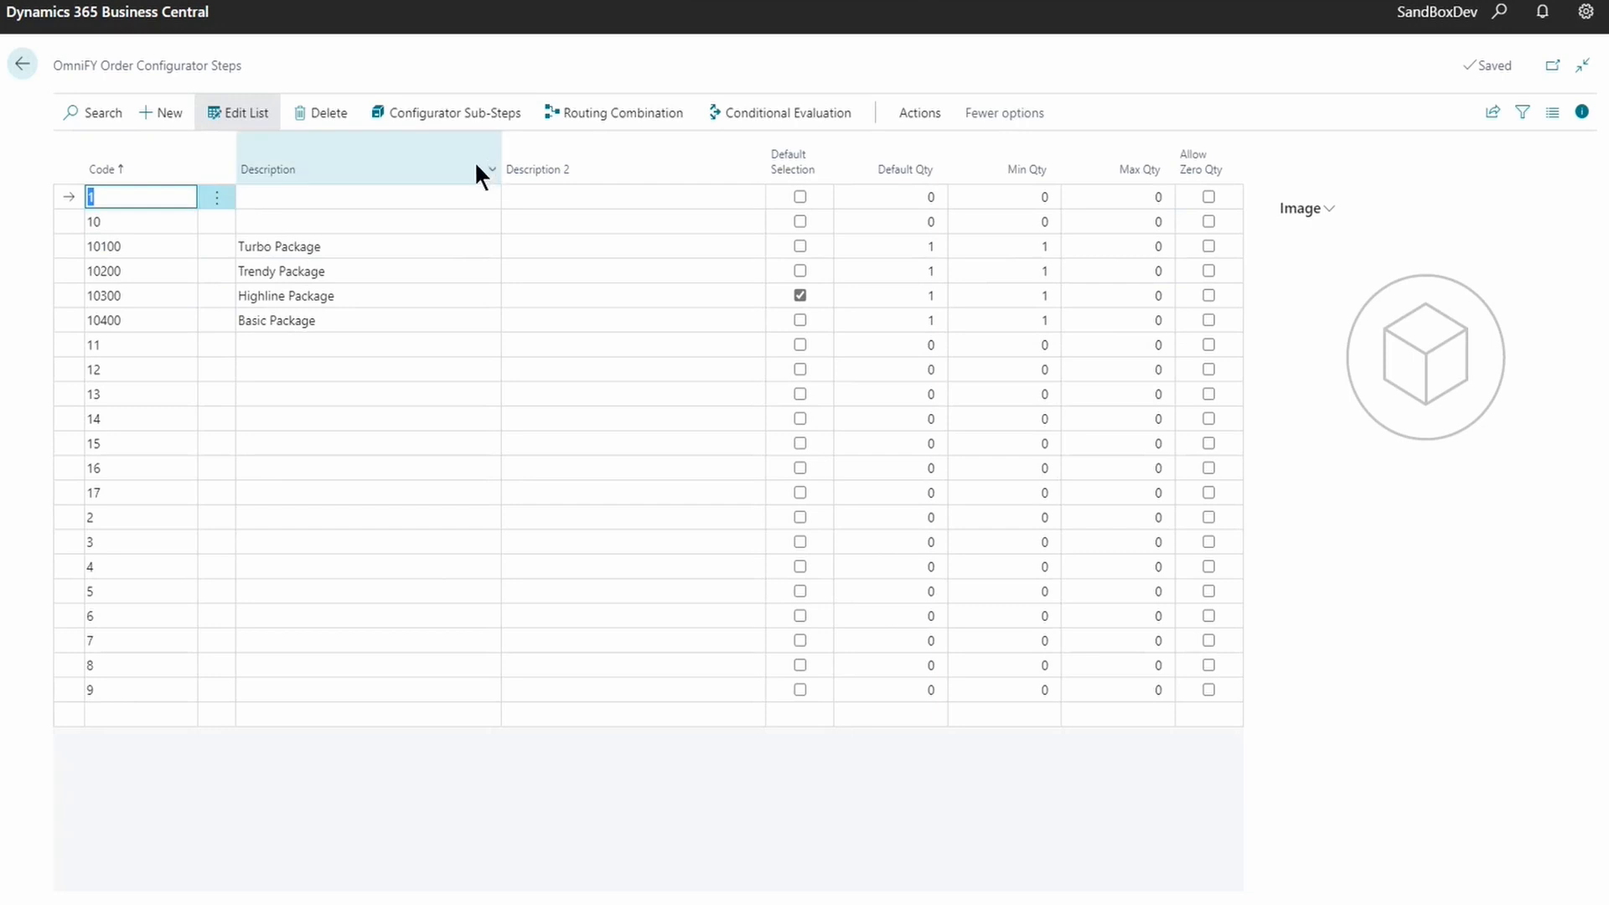
- Check that the Turbo Package sub-step links no items, browse Trendy and Highline, then return
click(350, 247)
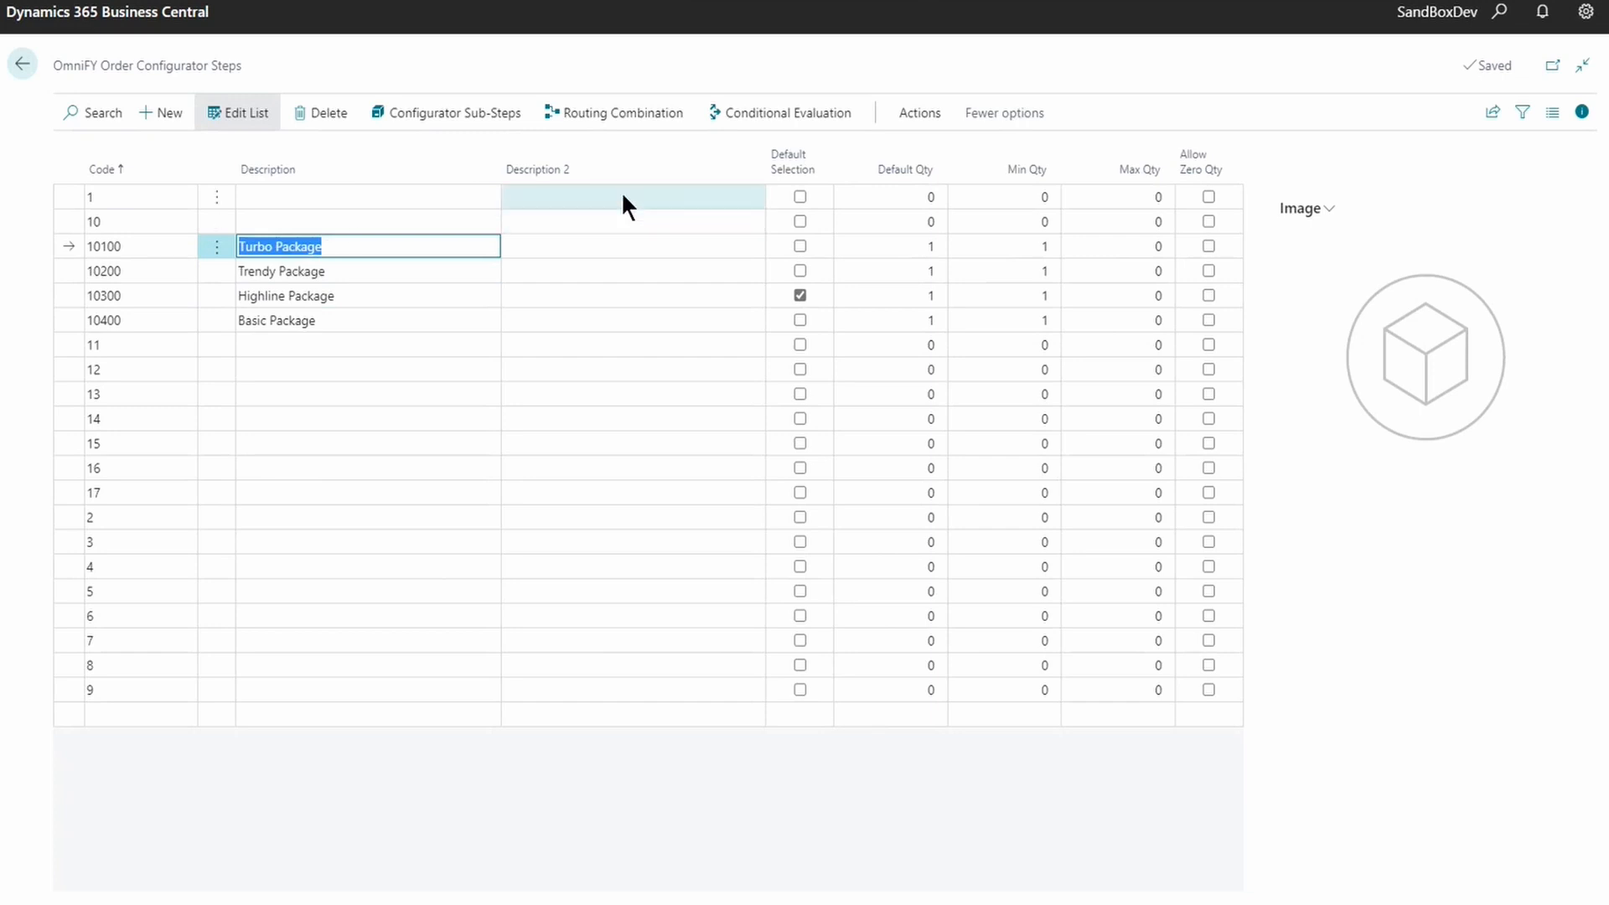
click(457, 114)
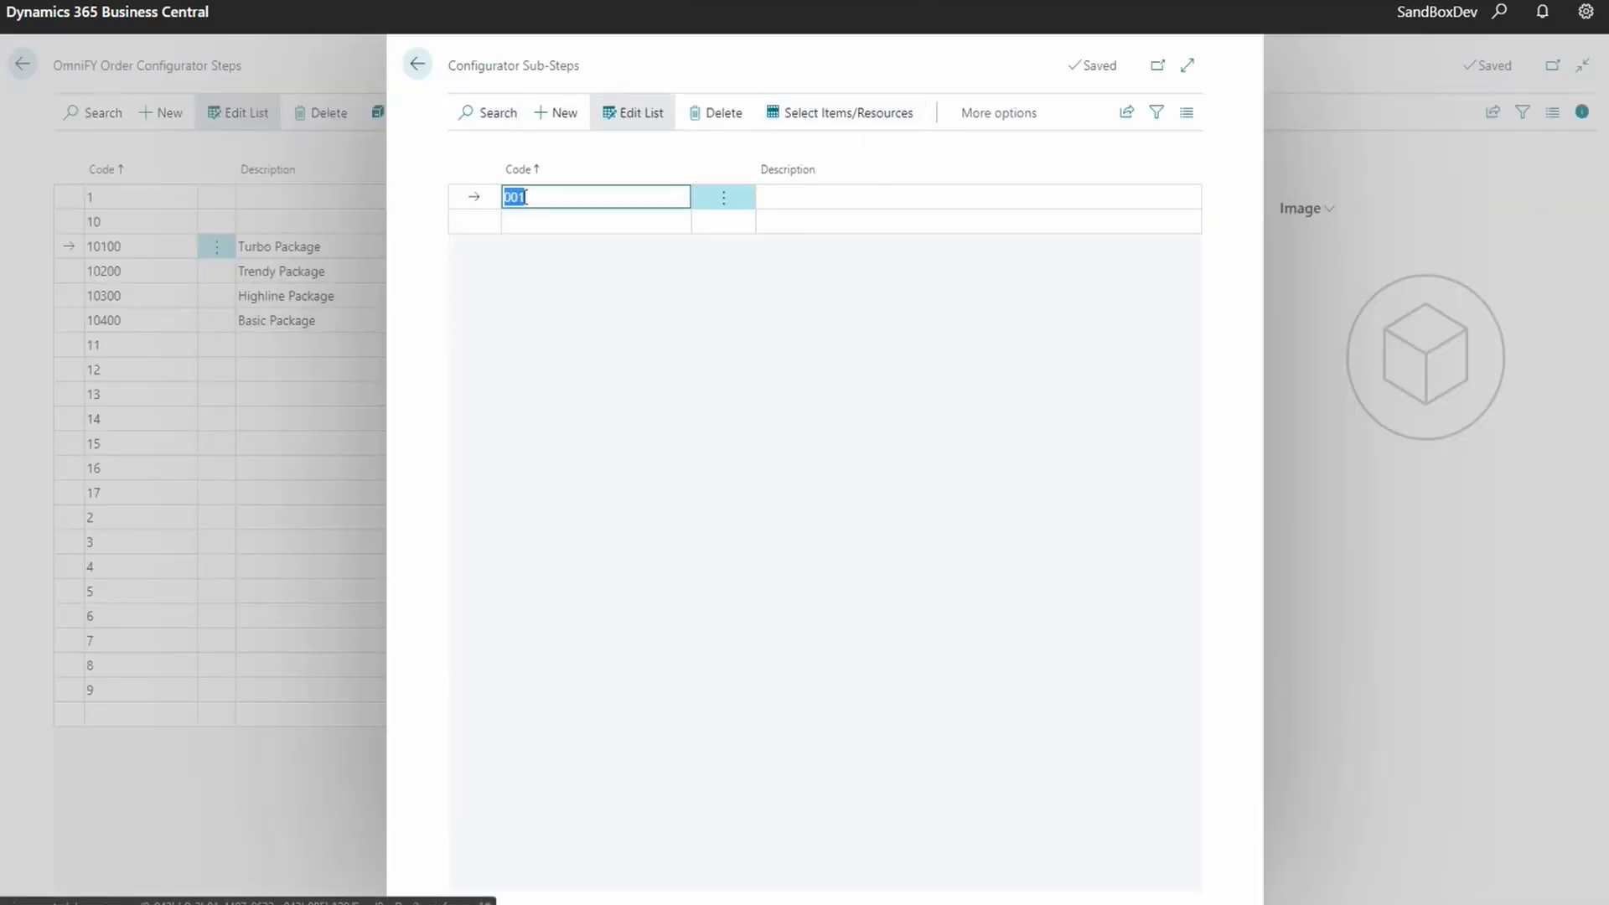
click(868, 124)
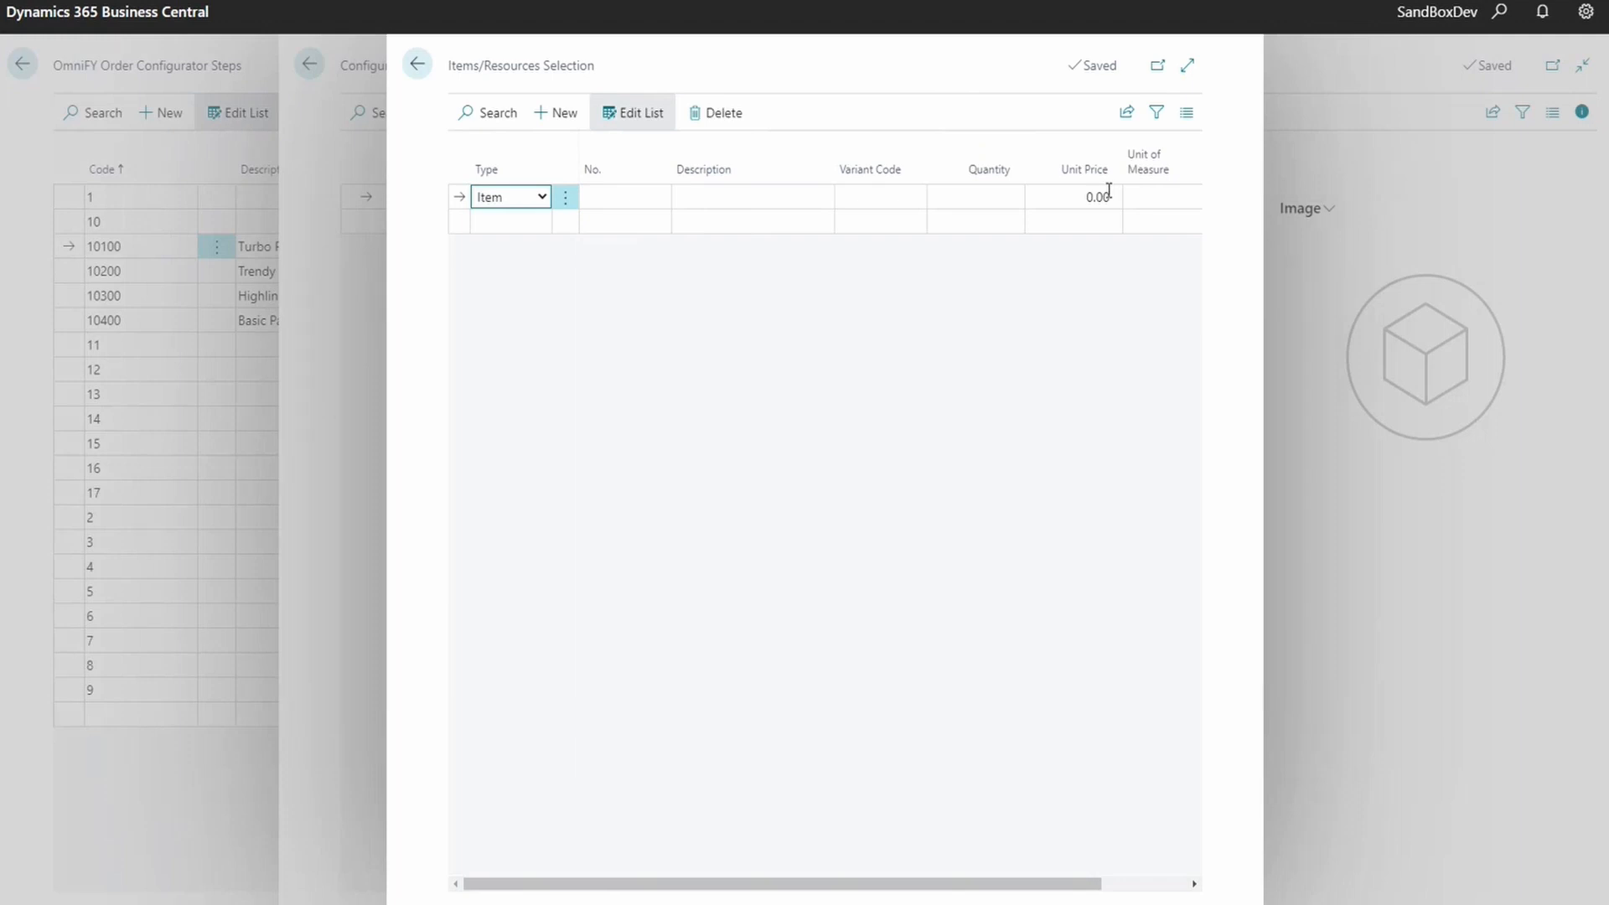
click(414, 66)
click(419, 66)
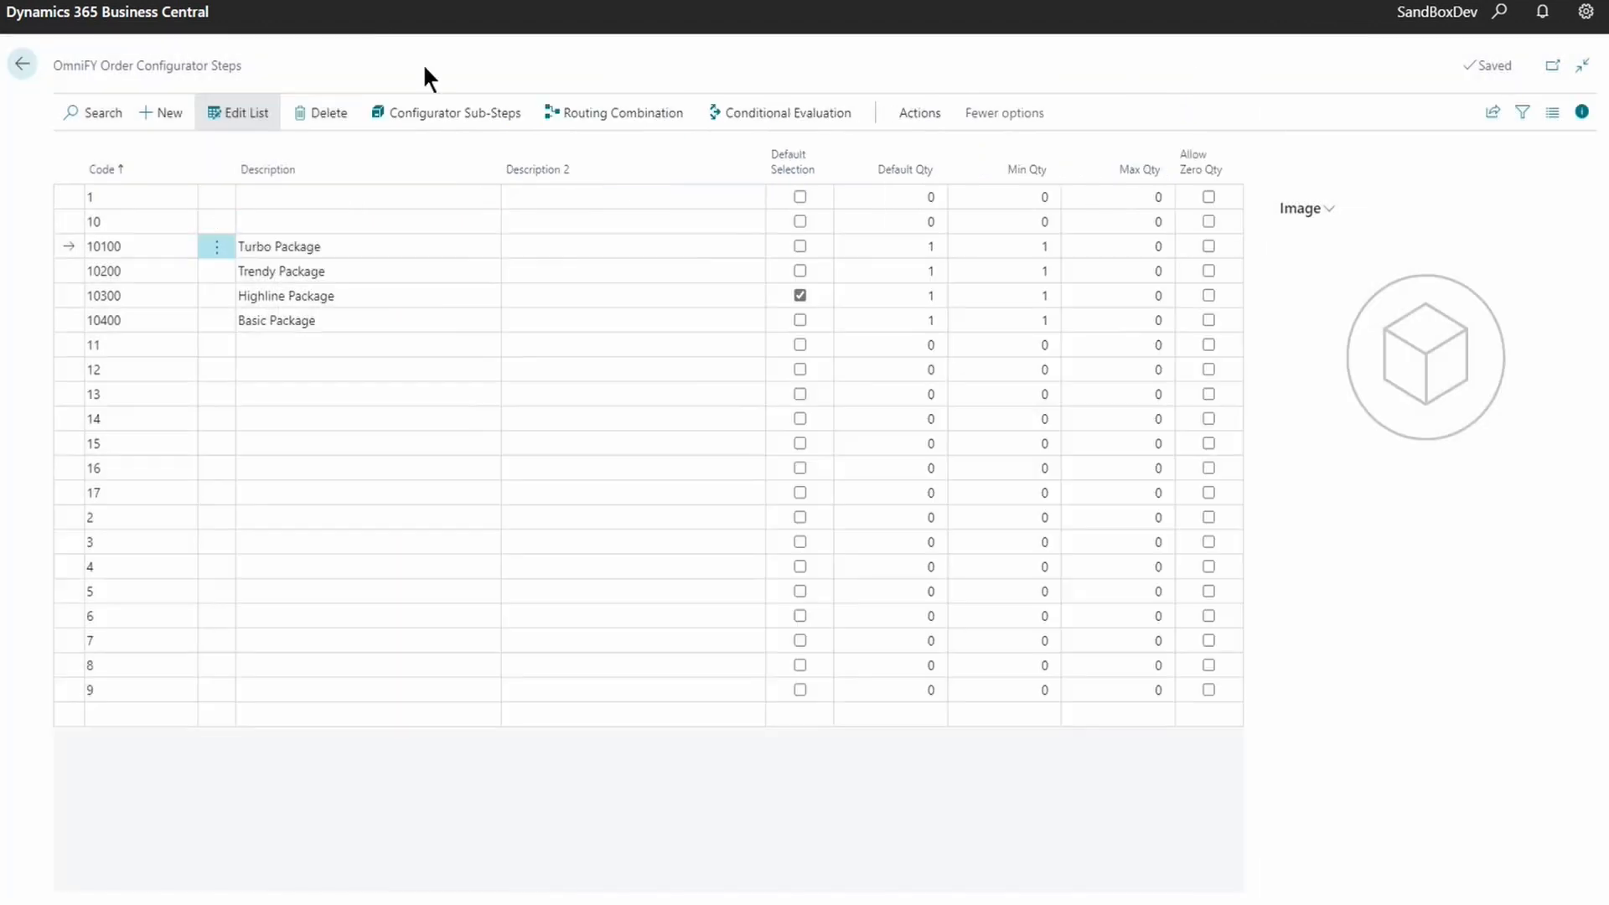
click(337, 272)
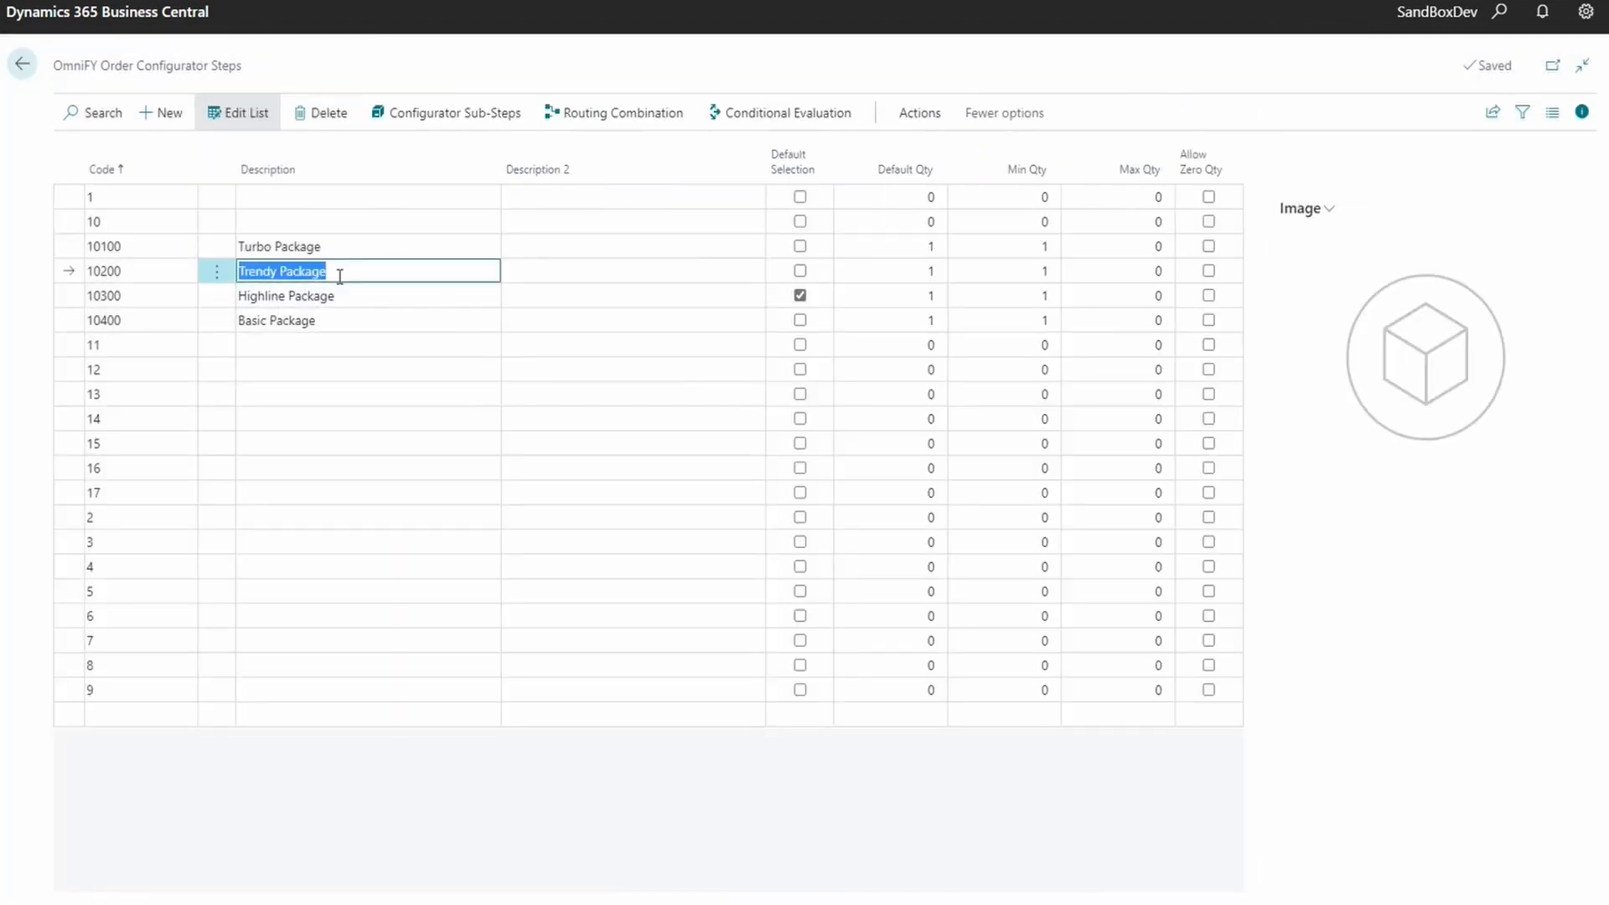
key(Down)
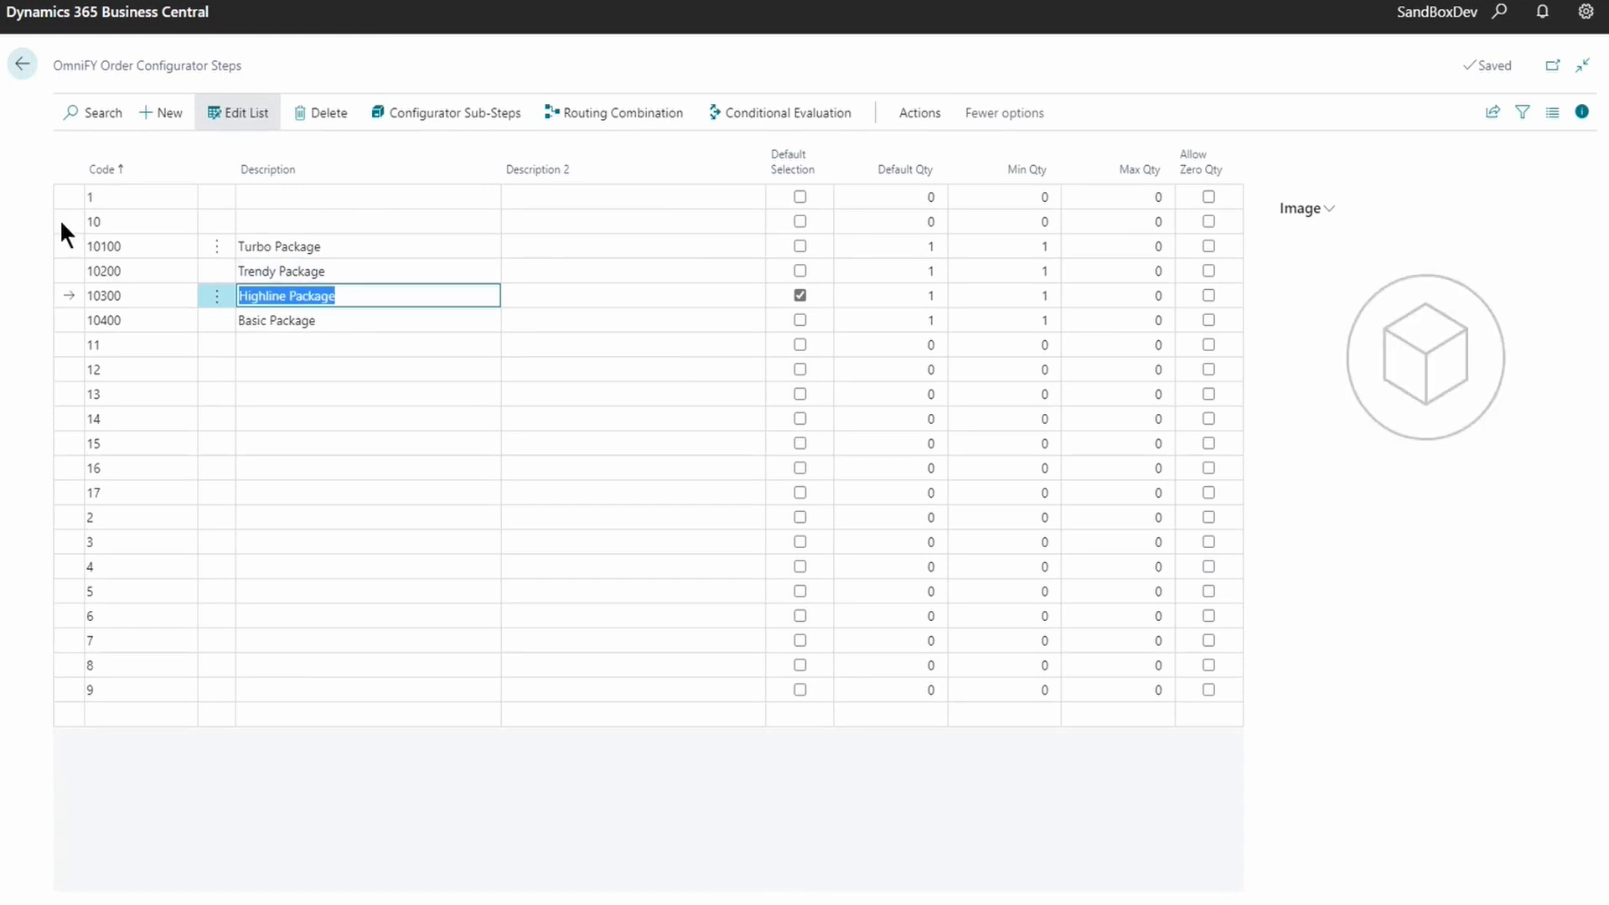
click(26, 71)
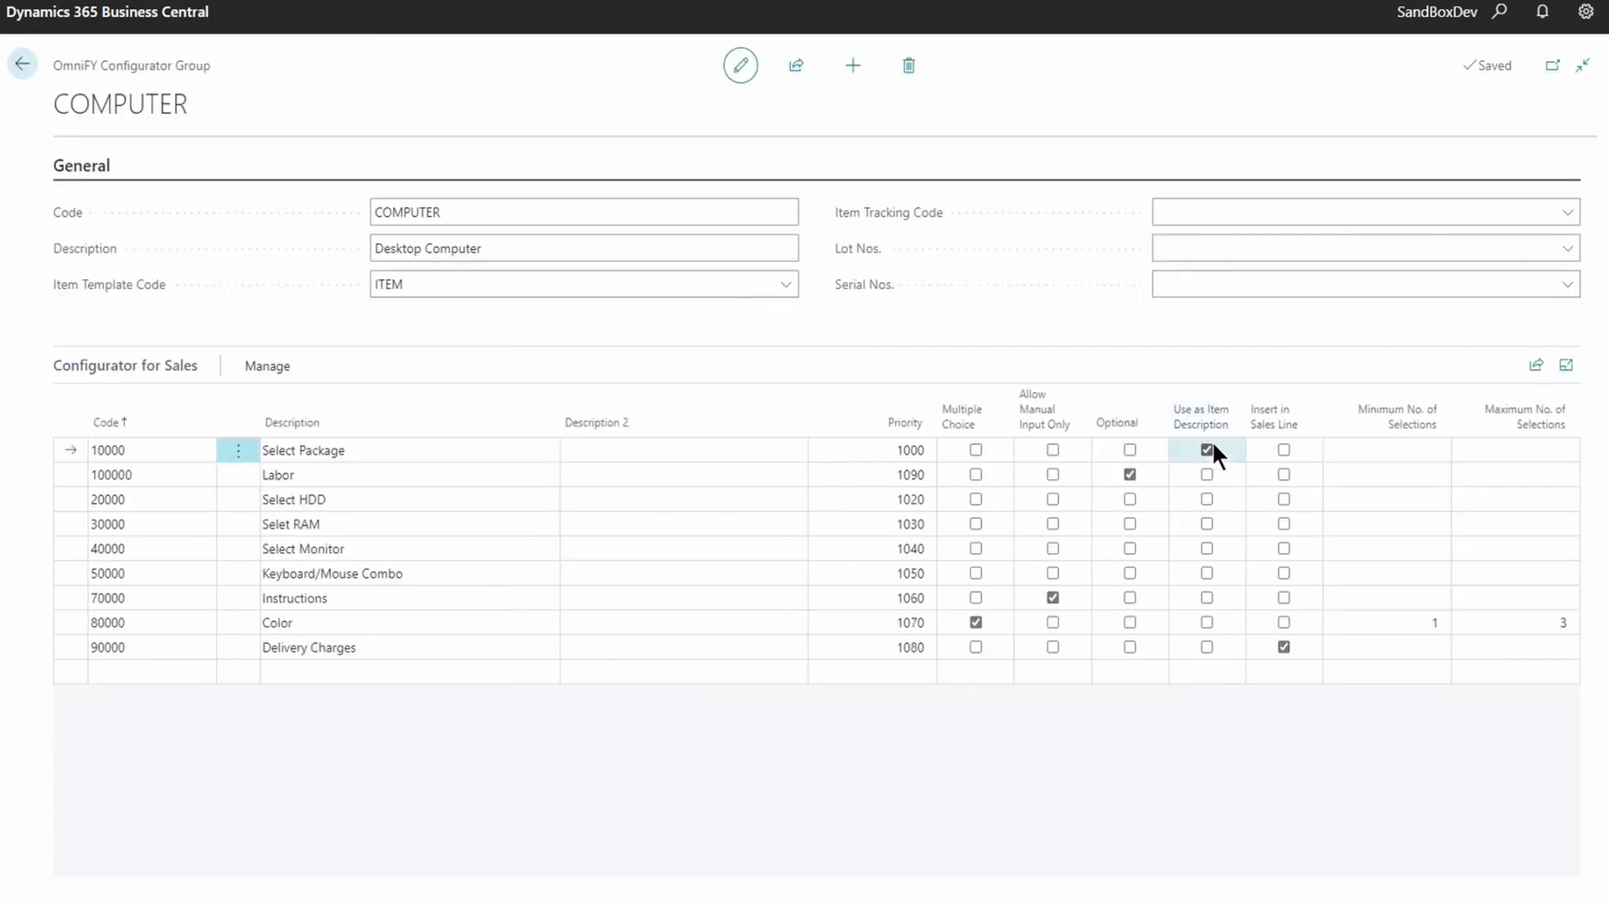
- Open the Select HDD steps and confirm the 128 GB SSD sub-step adds item 80021
click(358, 453)
click(344, 498)
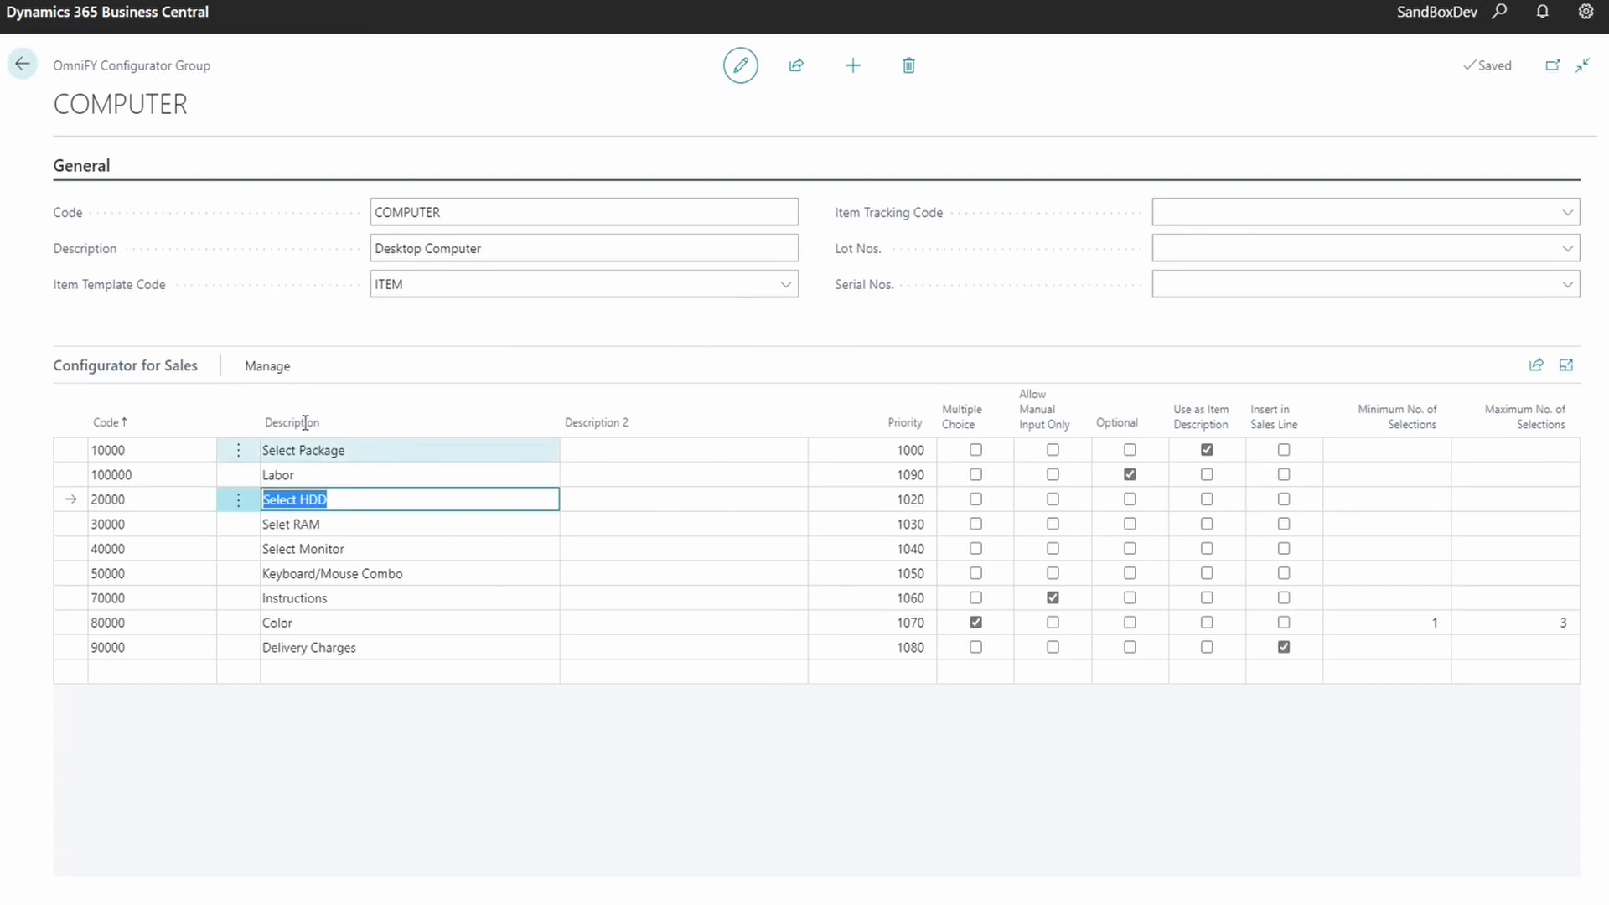
click(266, 367)
click(350, 404)
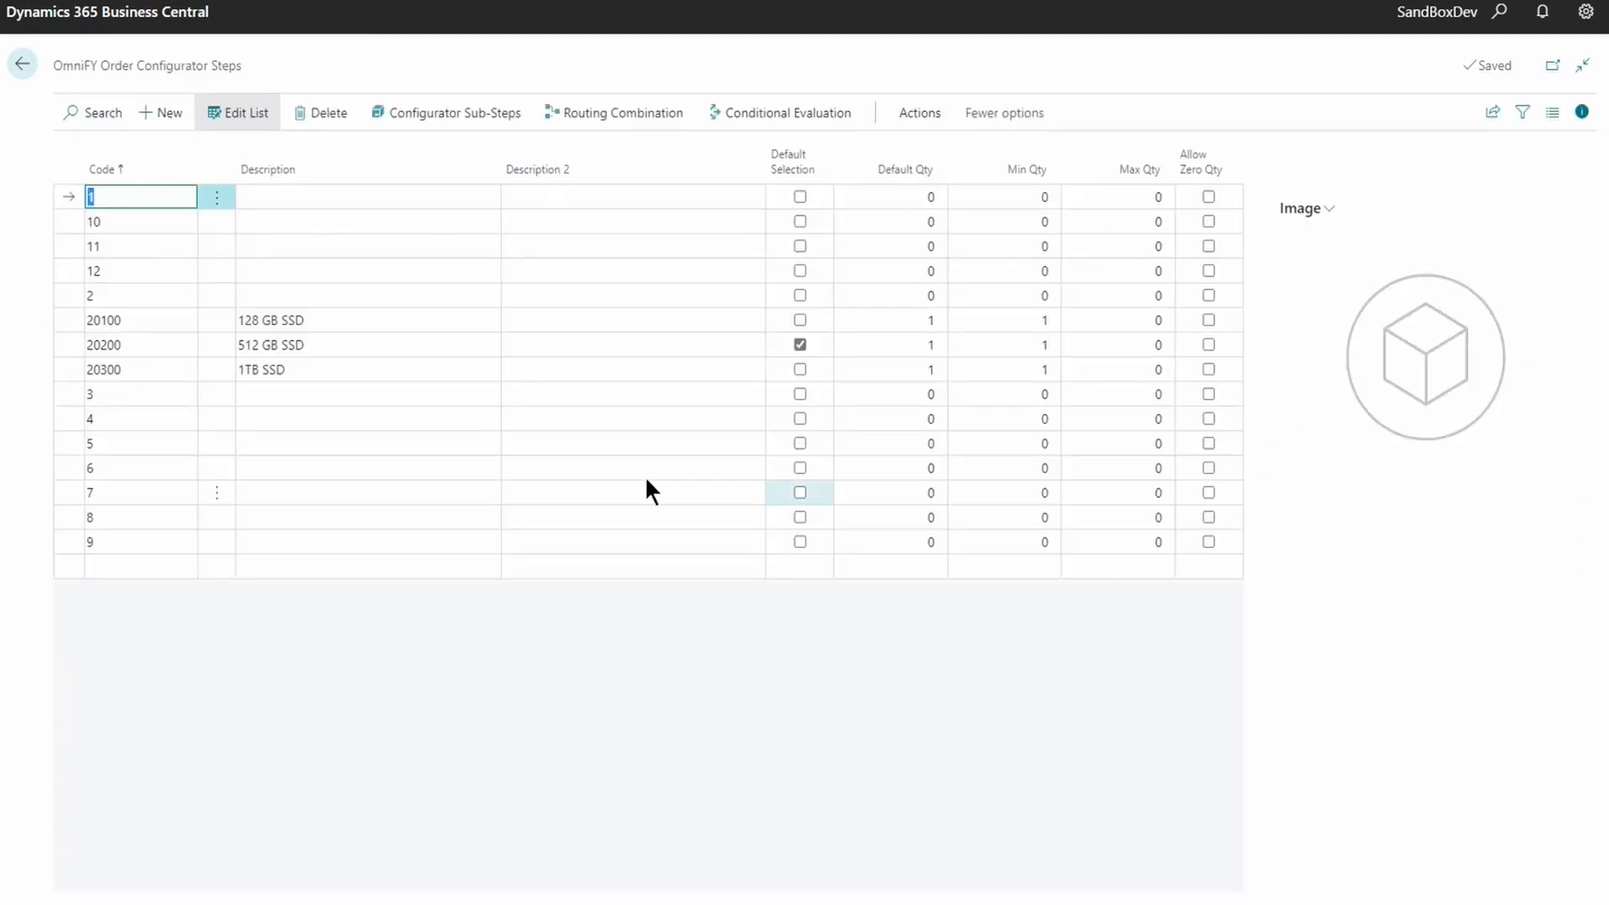
click(349, 327)
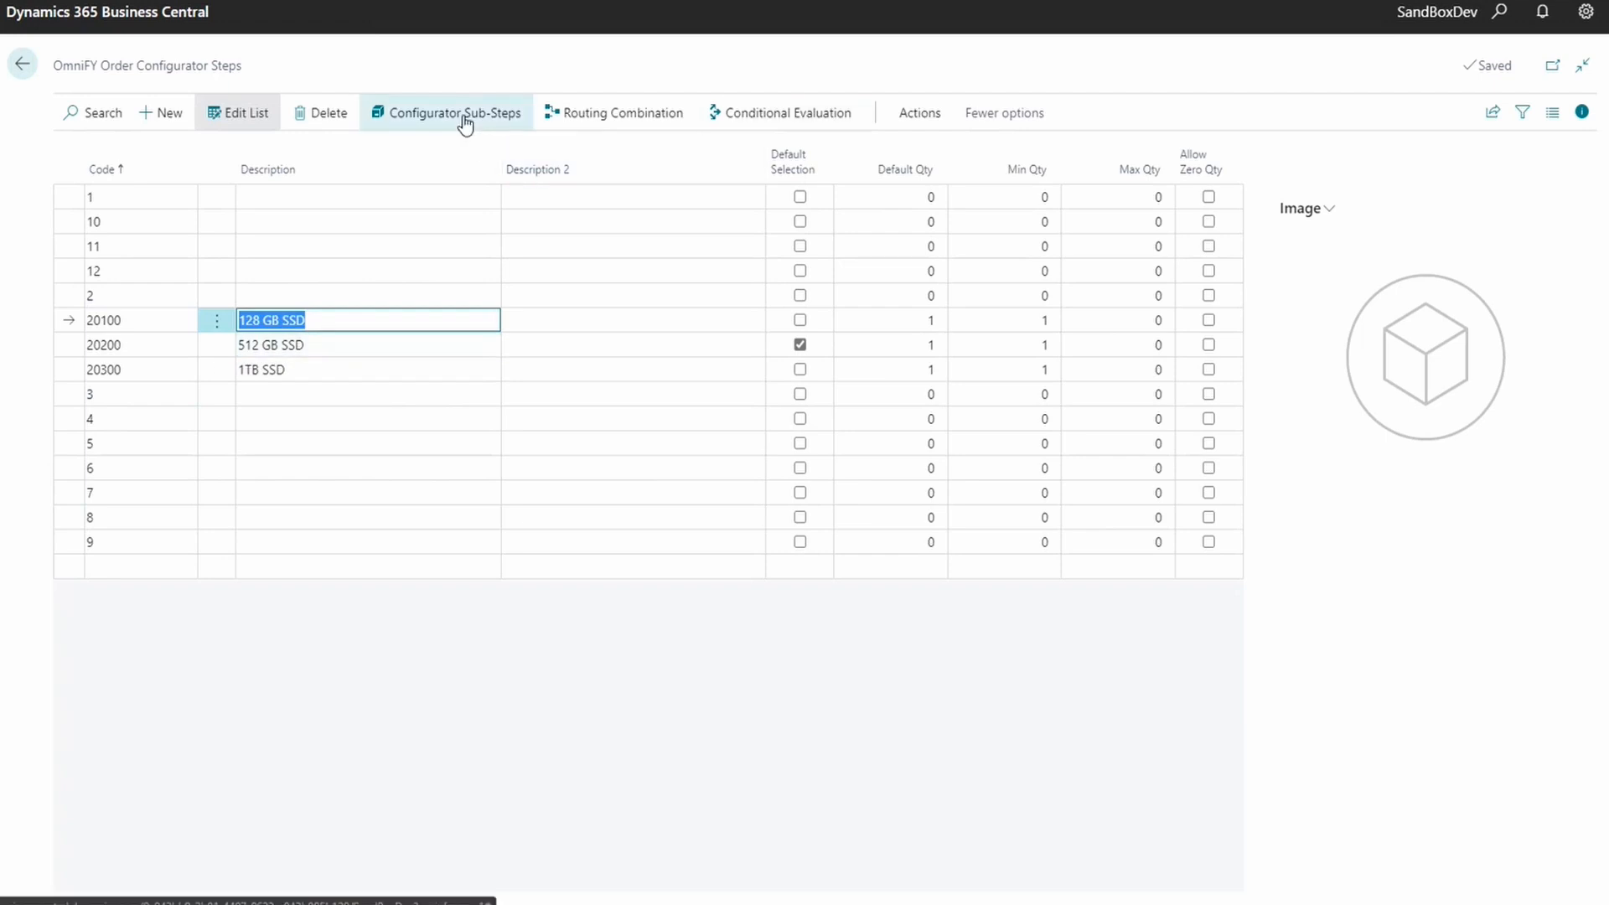
click(315, 319)
click(436, 121)
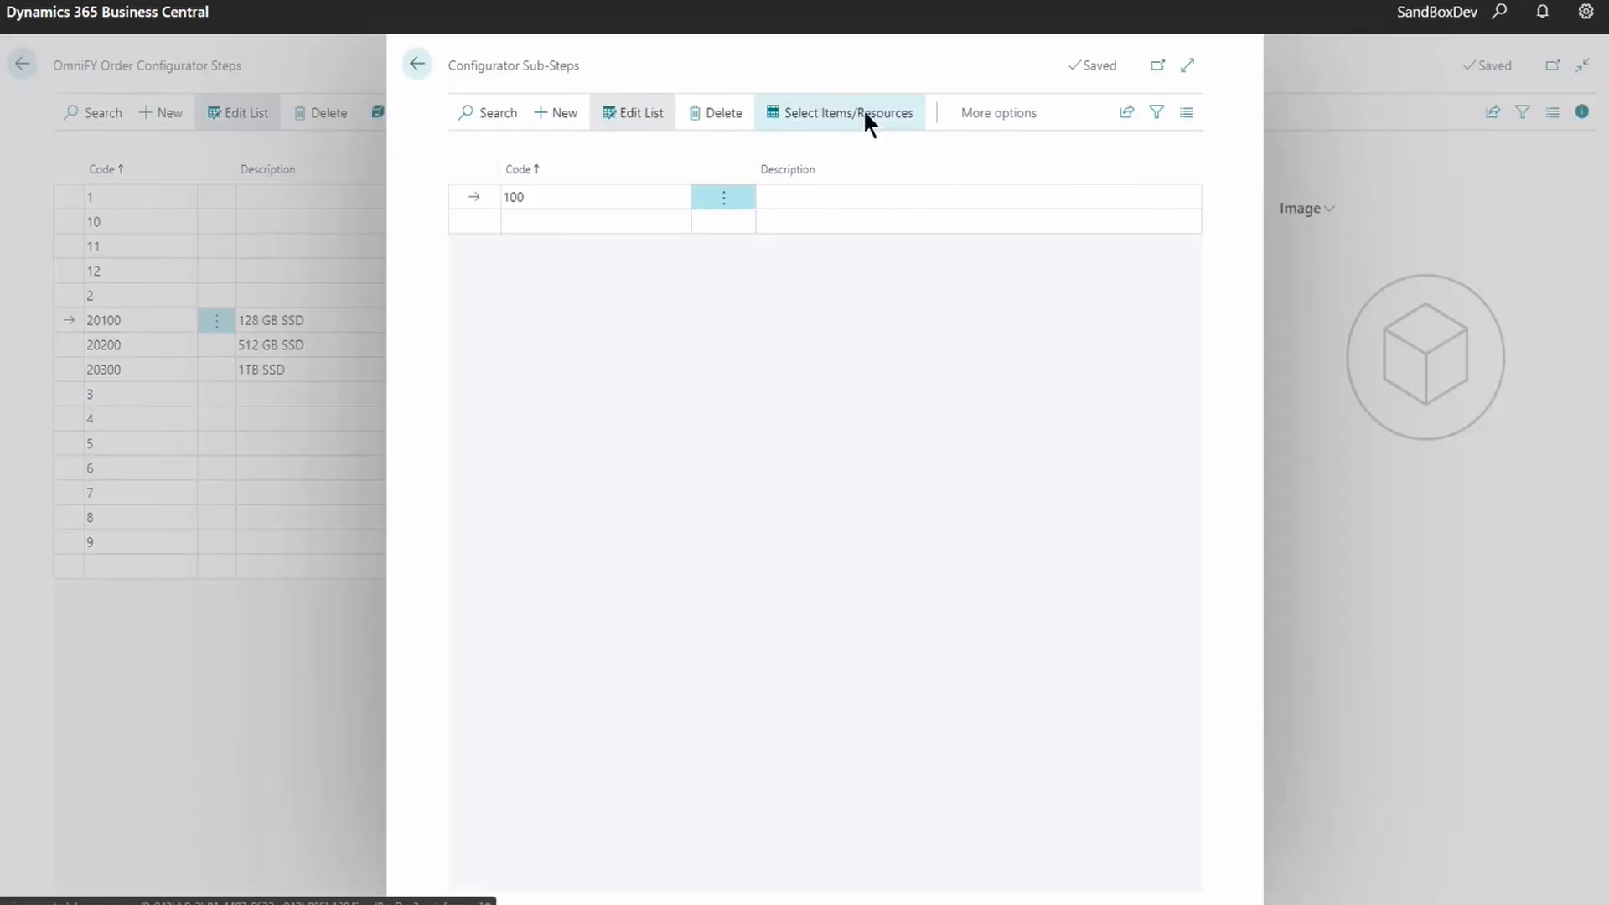
click(863, 113)
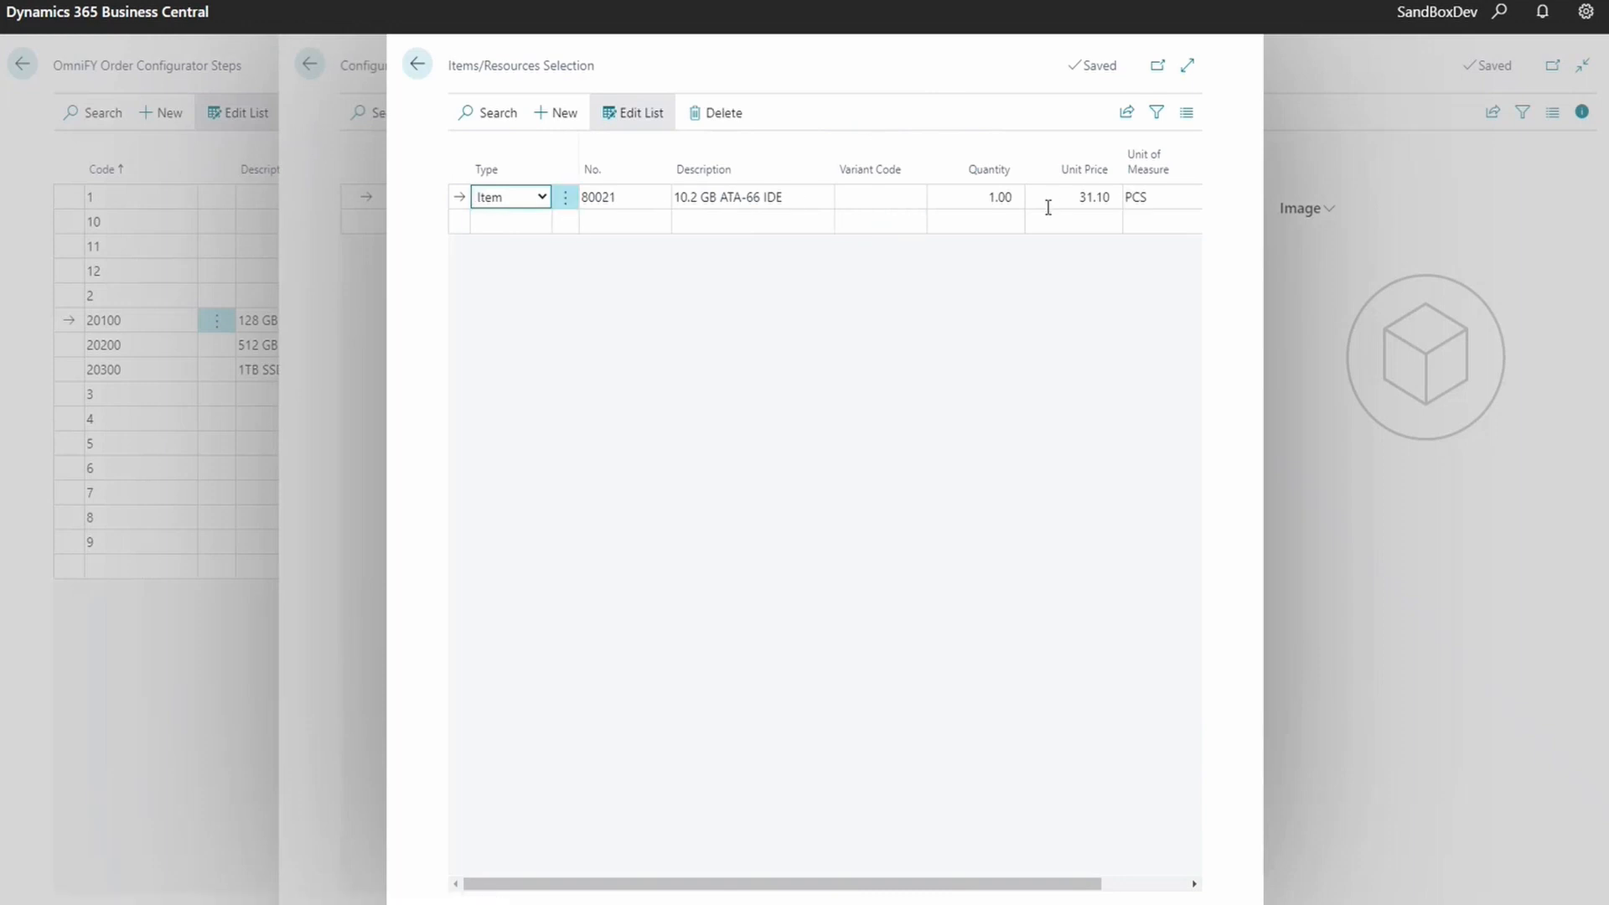
click(417, 64)
click(417, 67)
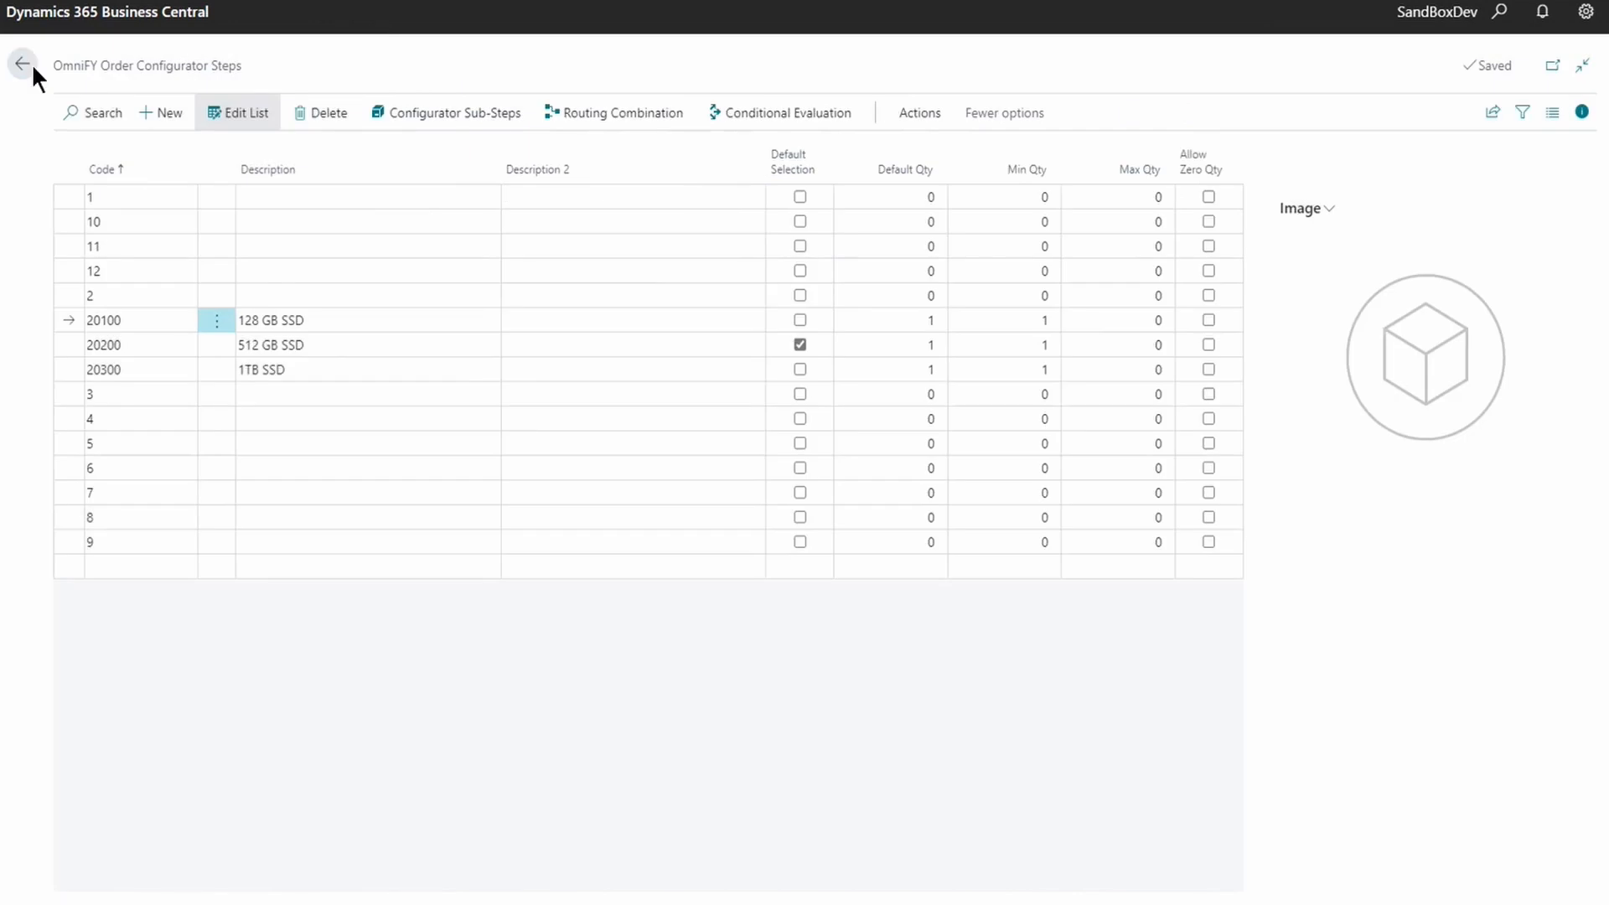
click(30, 69)
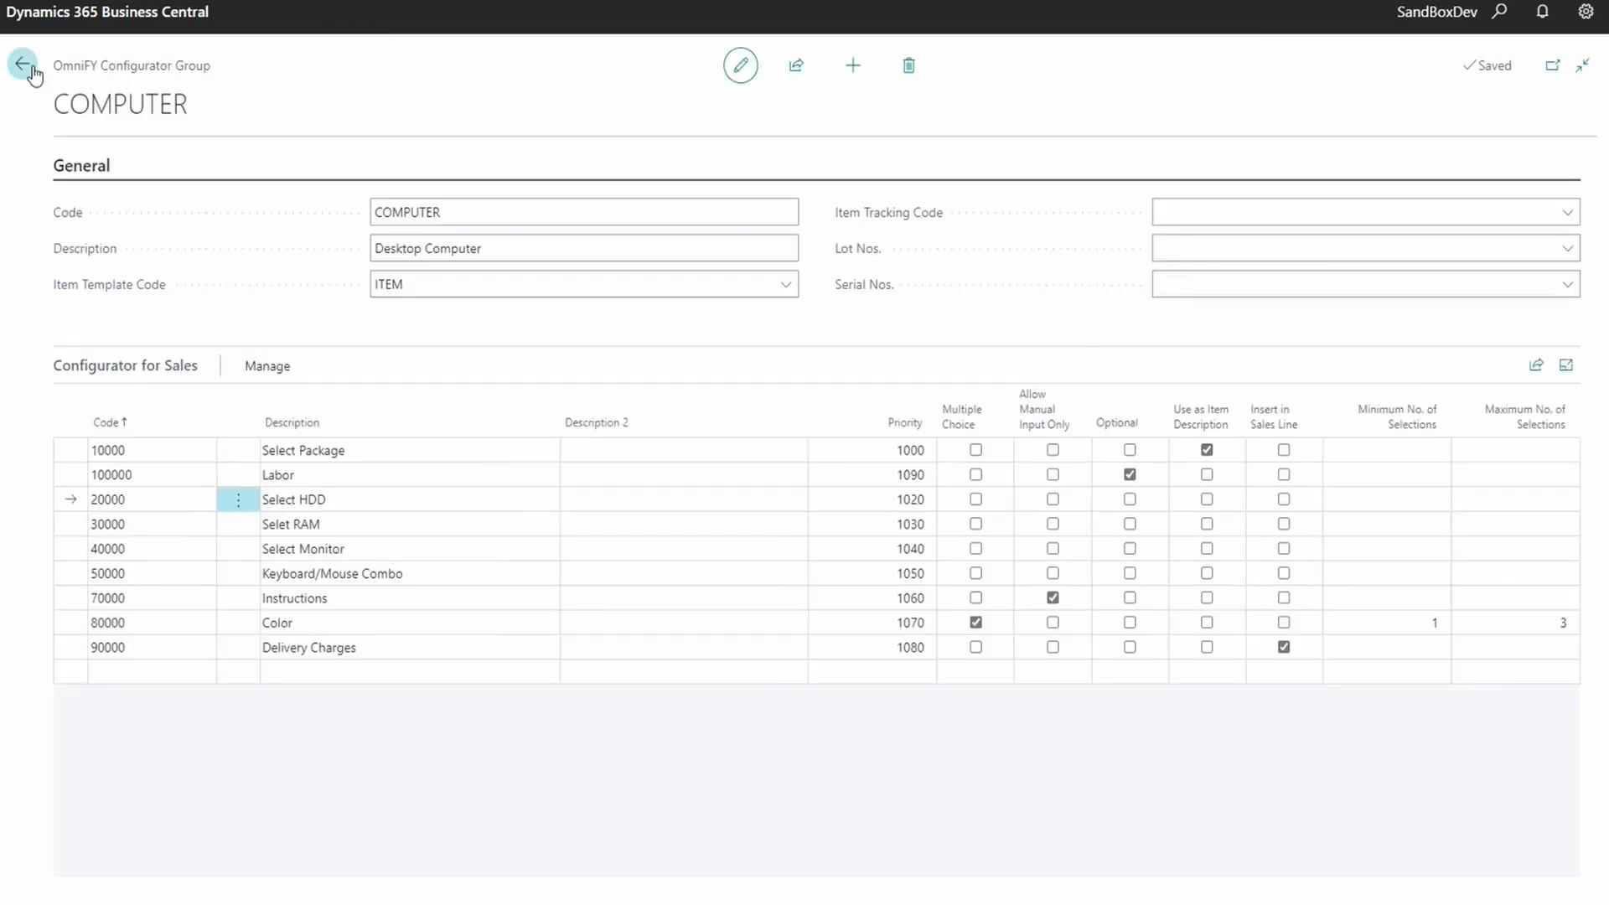
- Confirm in Select HDD's steps that 1TB SSD adds item 80024 (40GB ATA-66 IDE)
click(343, 499)
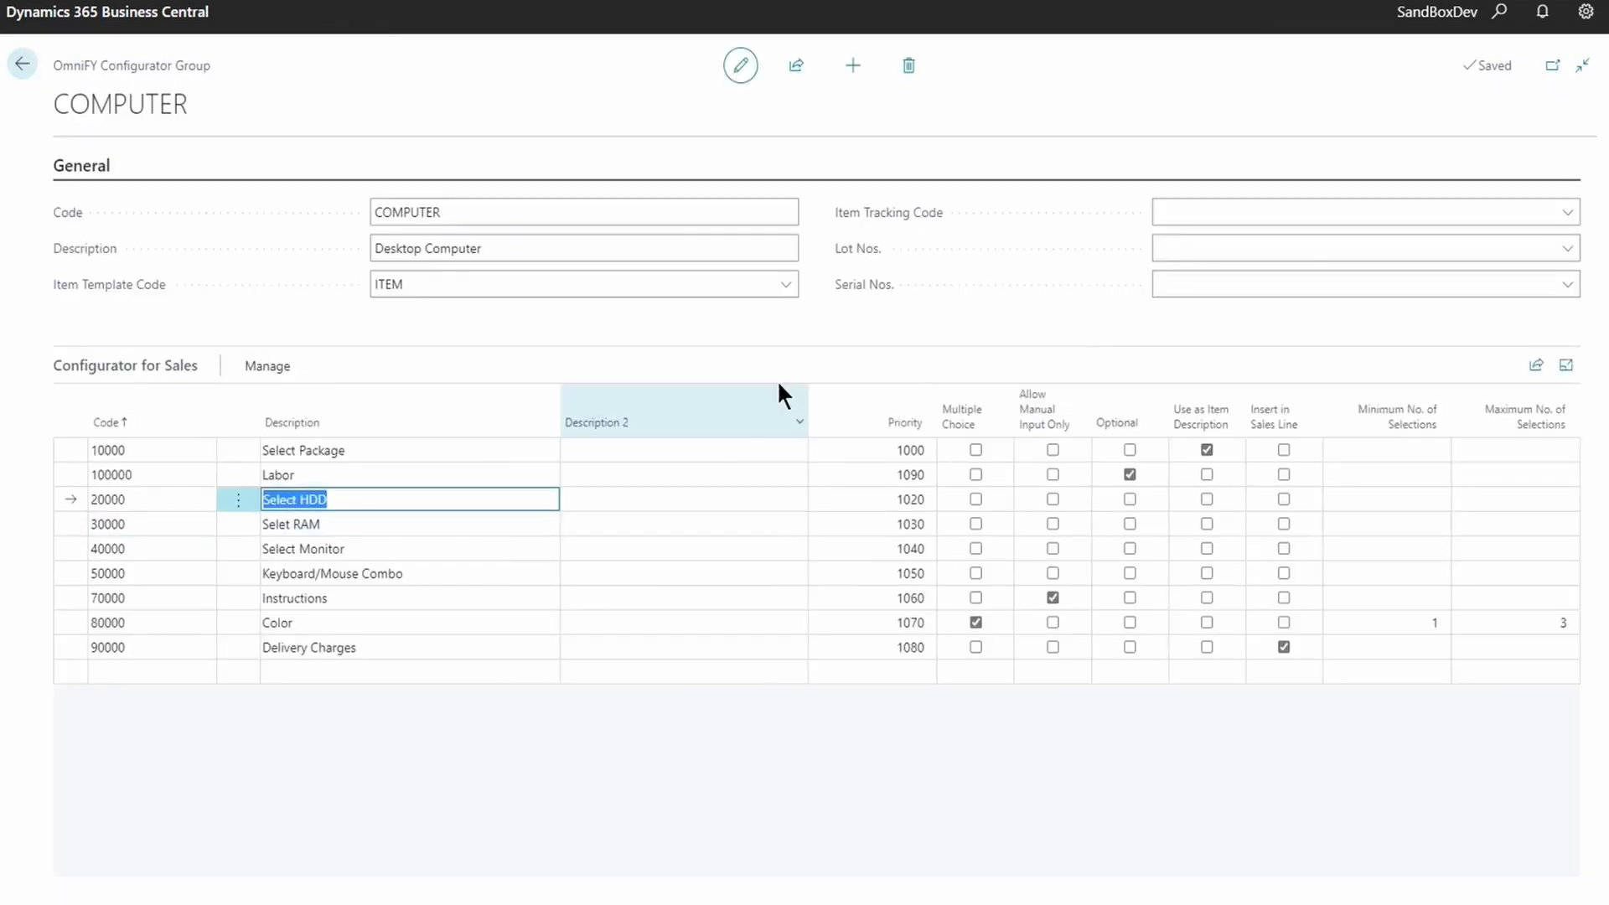
click(268, 367)
click(303, 404)
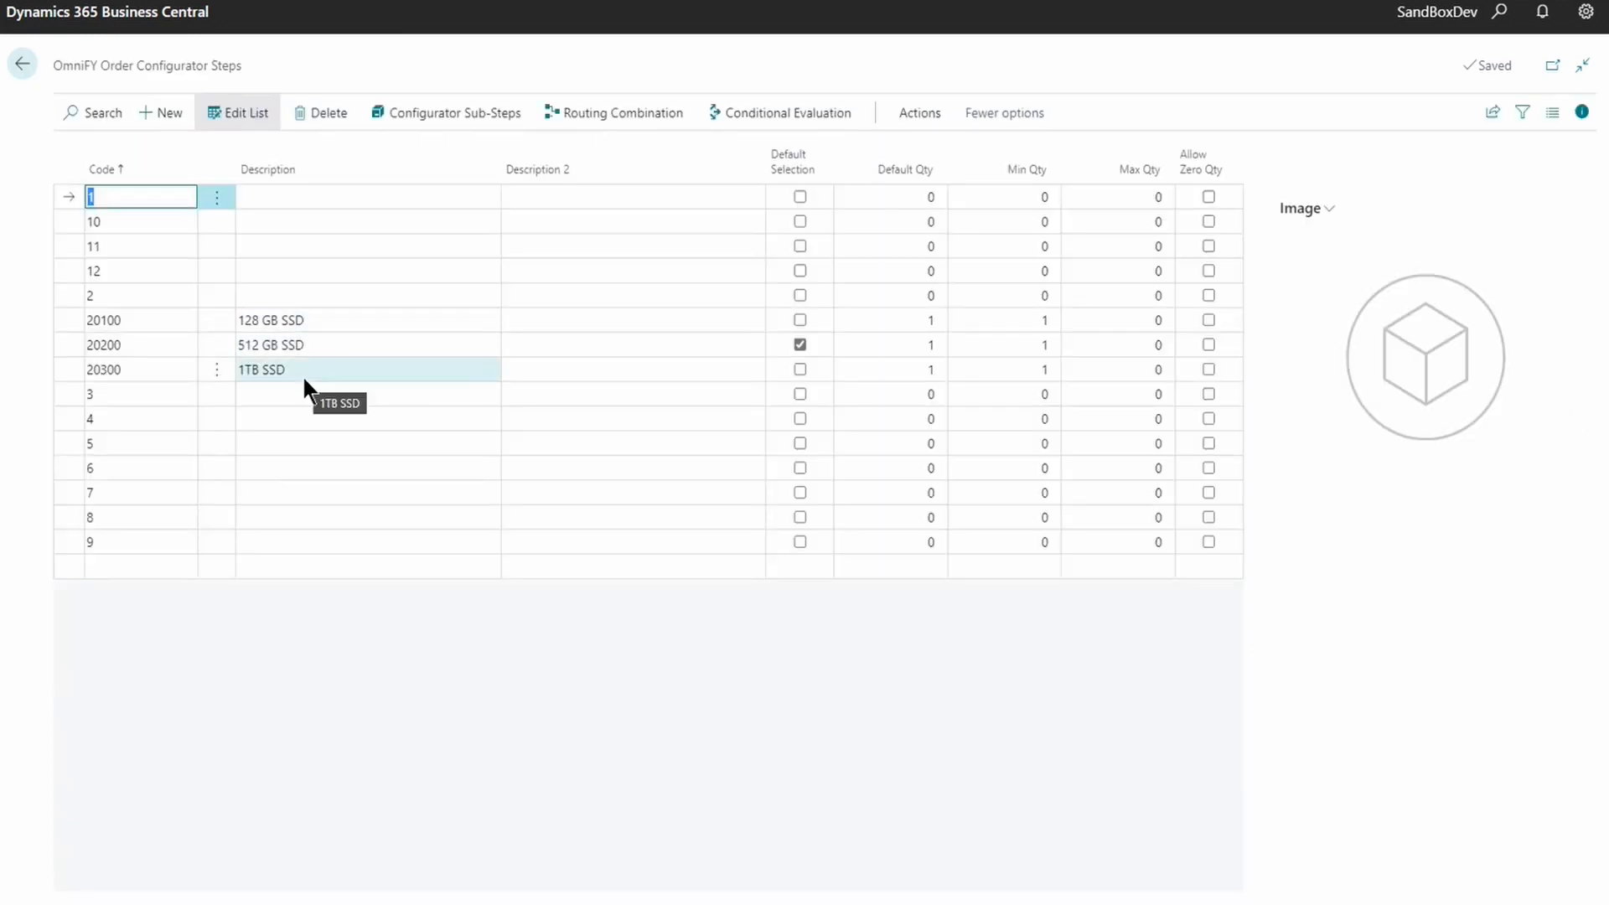
click(799, 343)
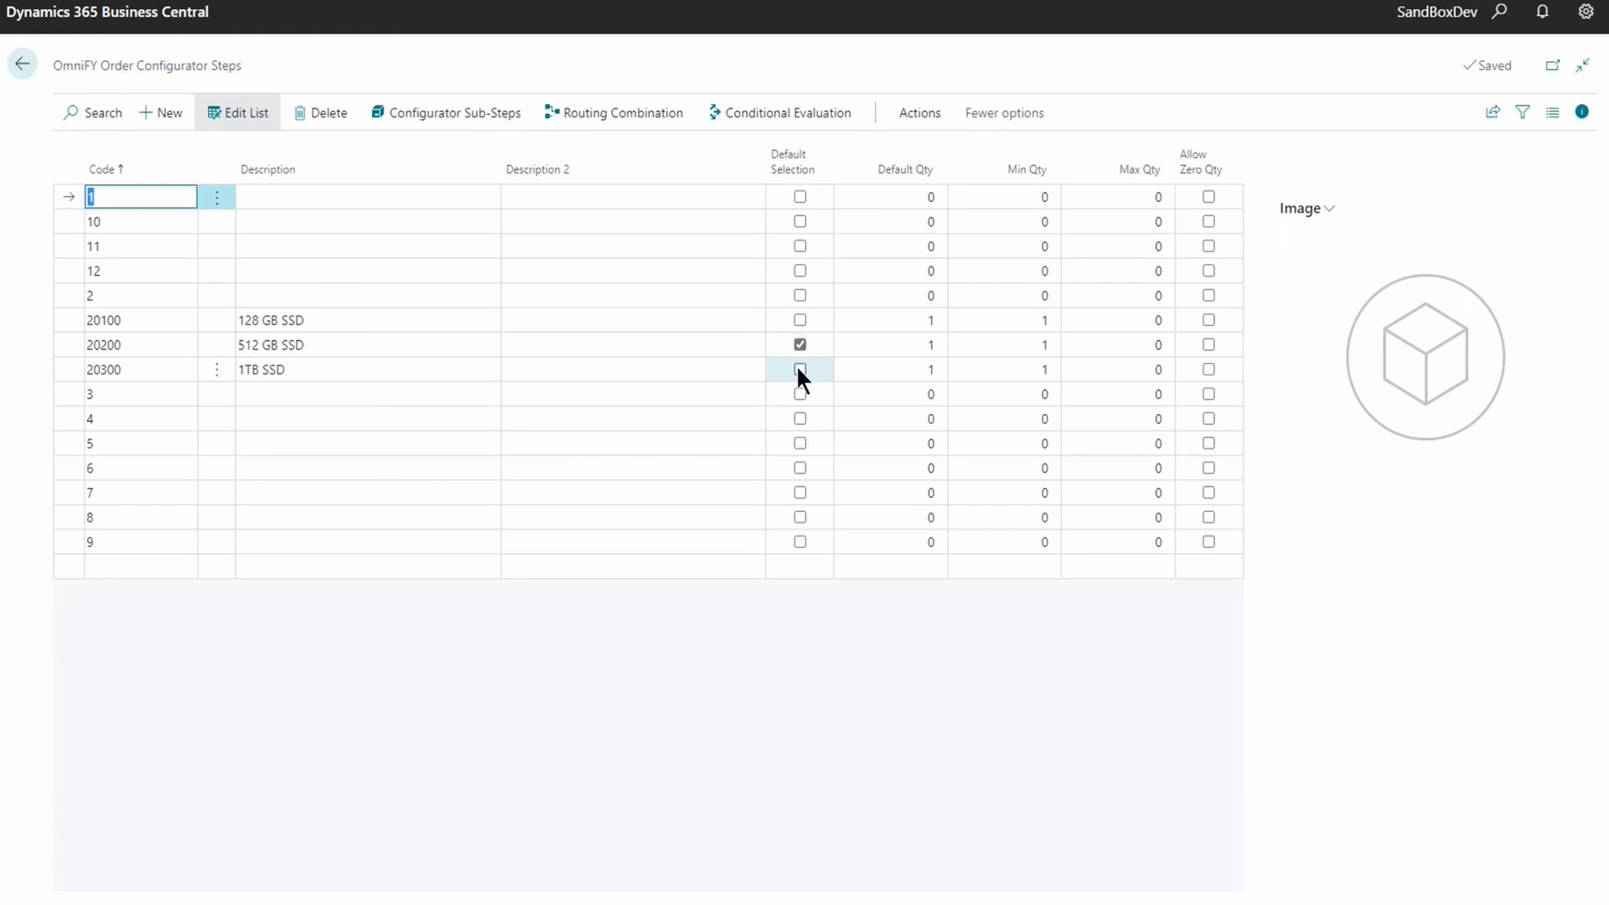
click(347, 369)
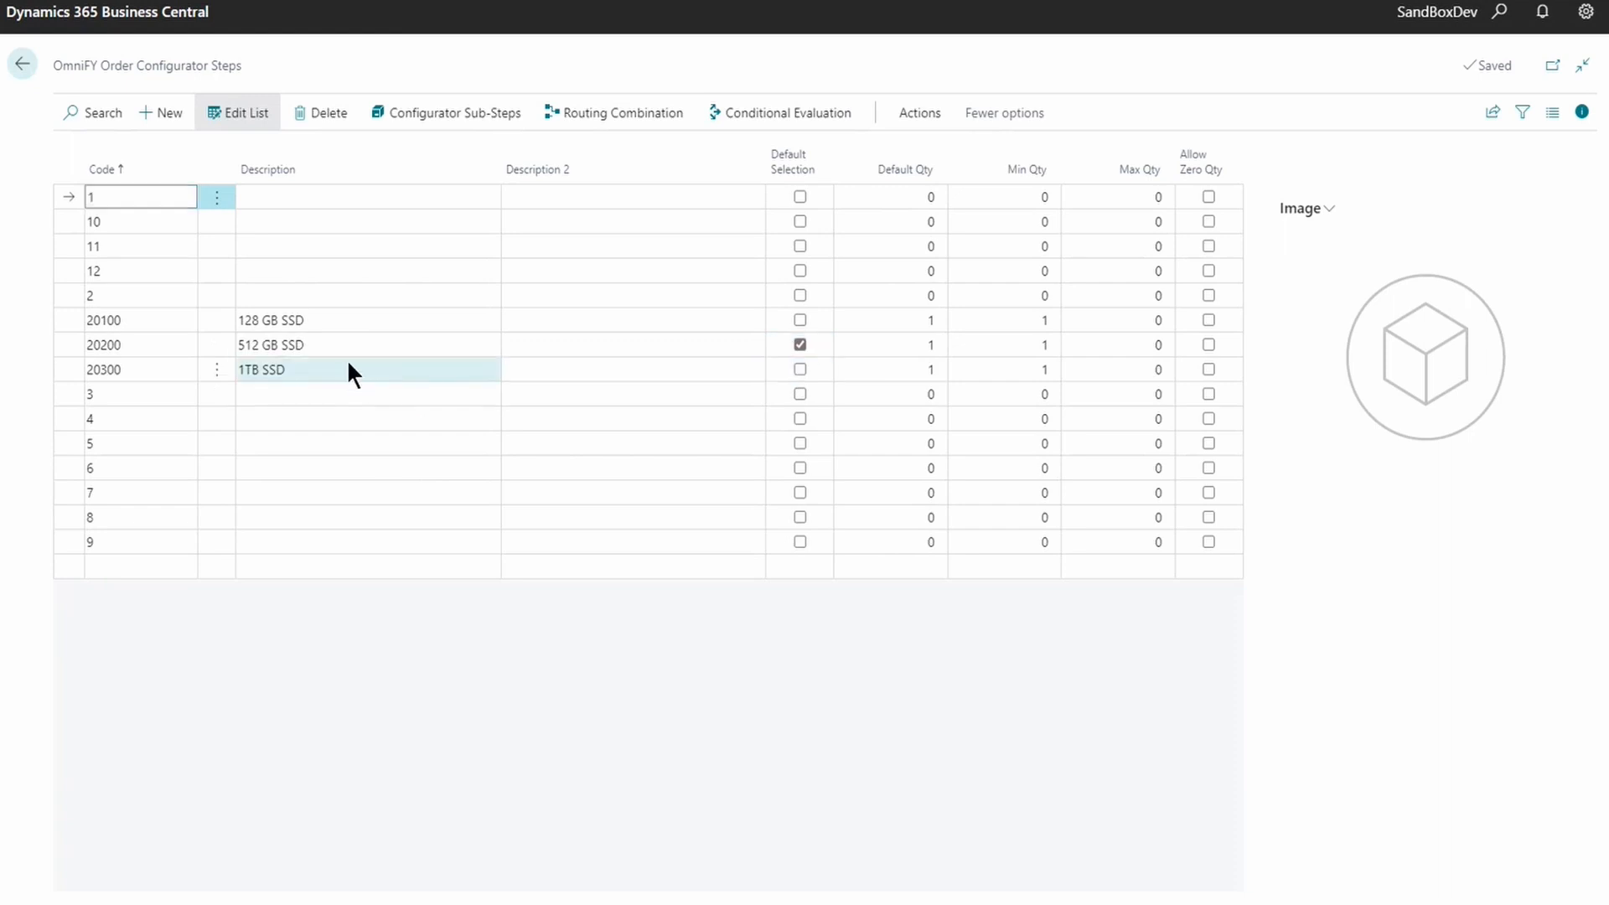
click(456, 126)
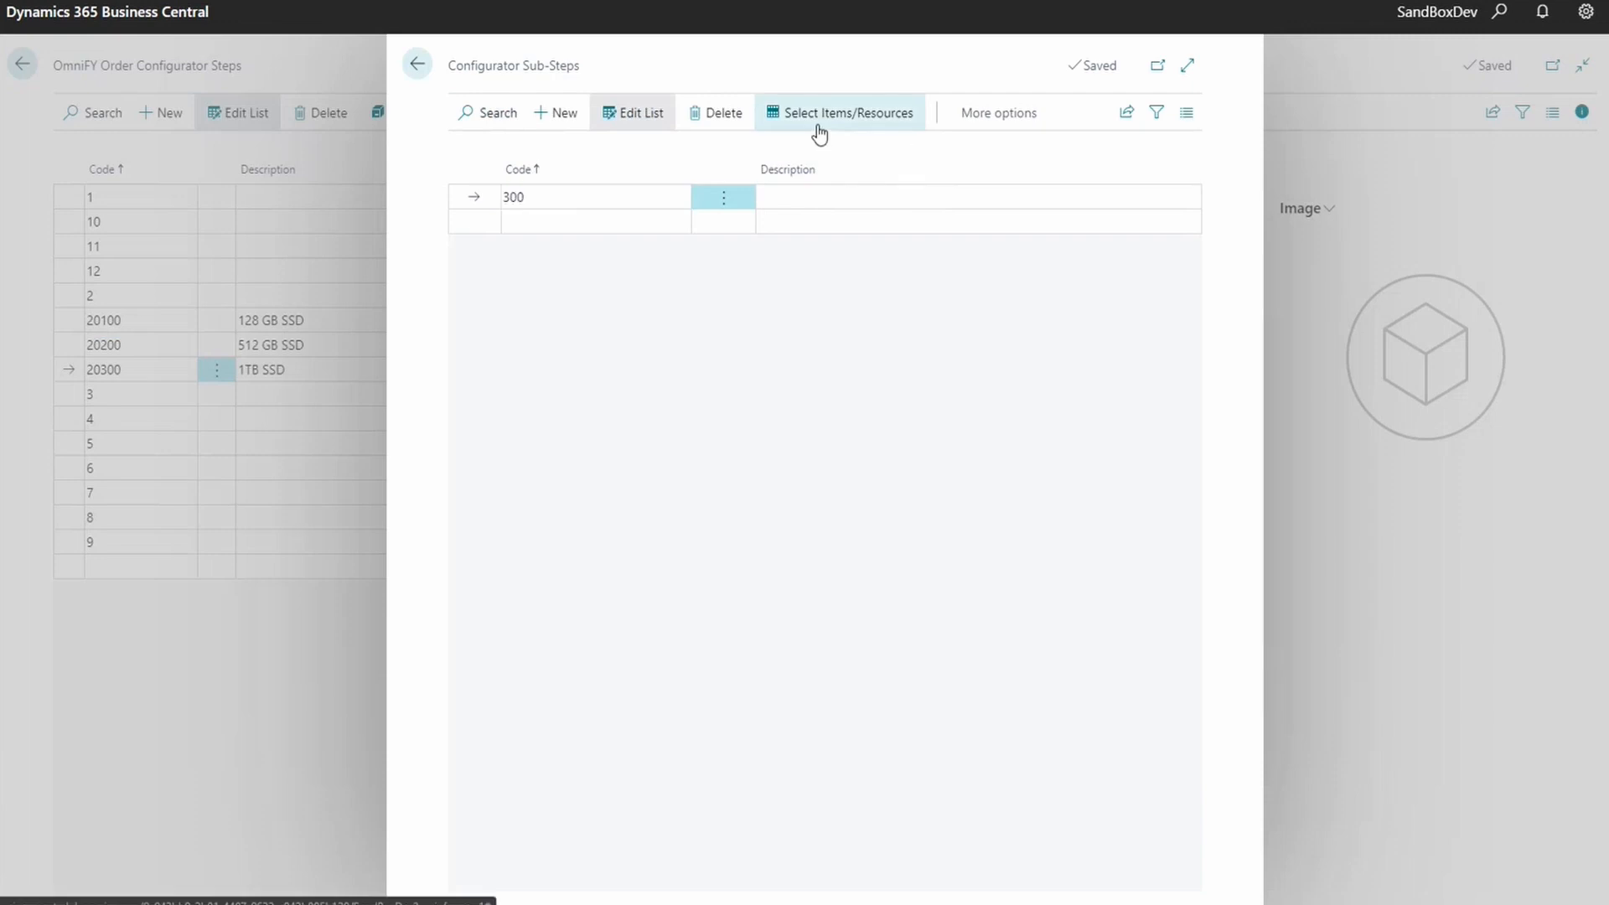
click(819, 129)
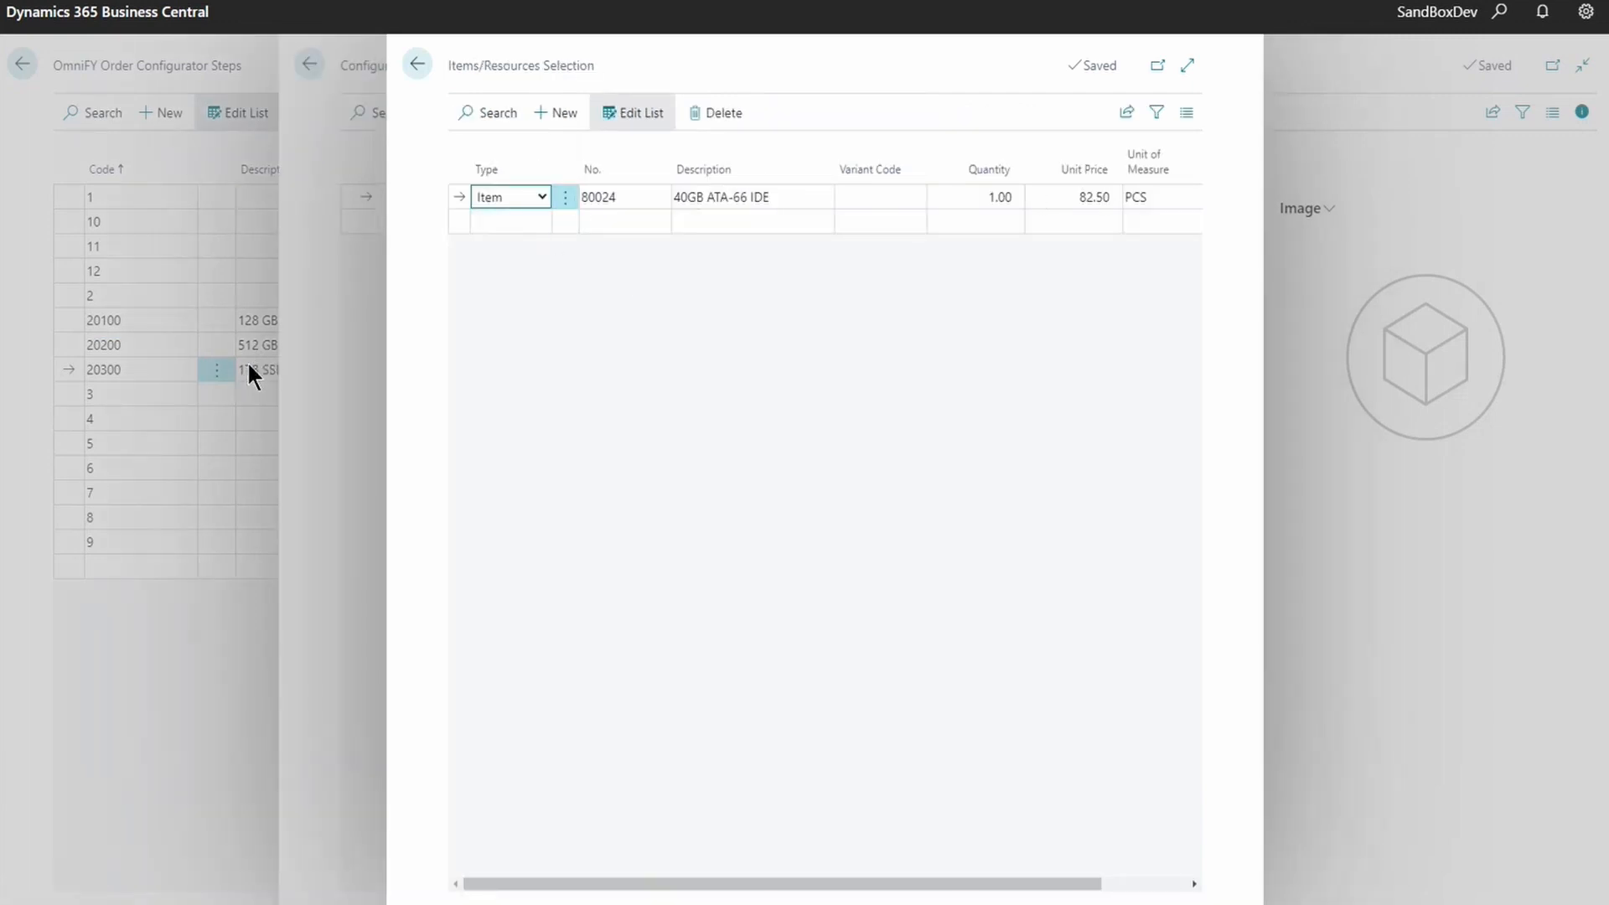
click(417, 64)
click(417, 64)
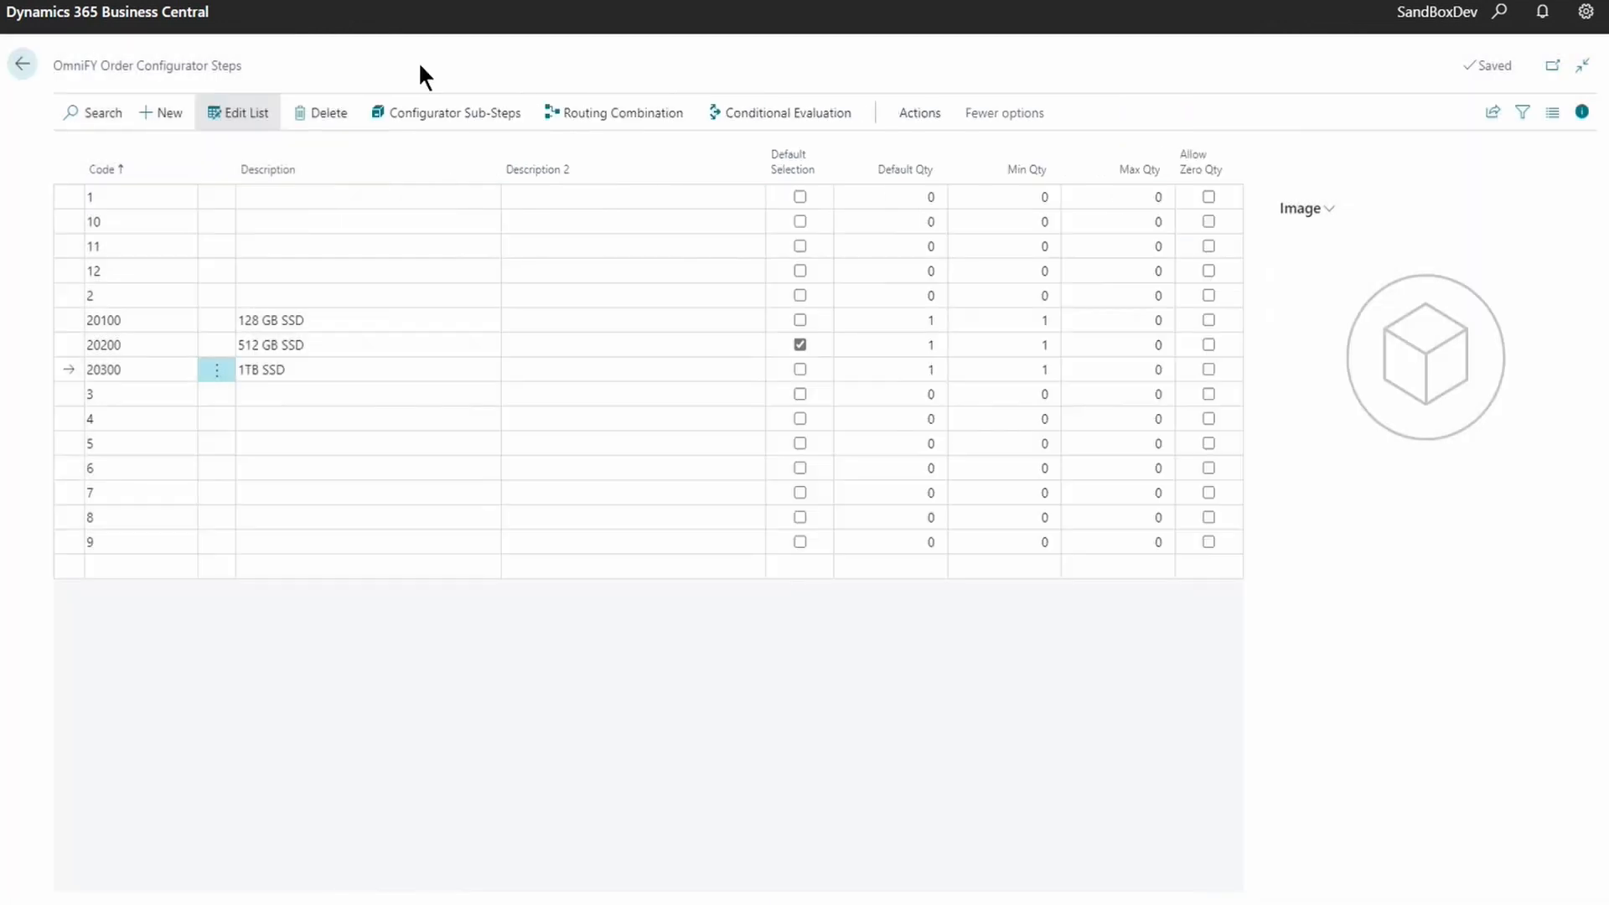
click(20, 67)
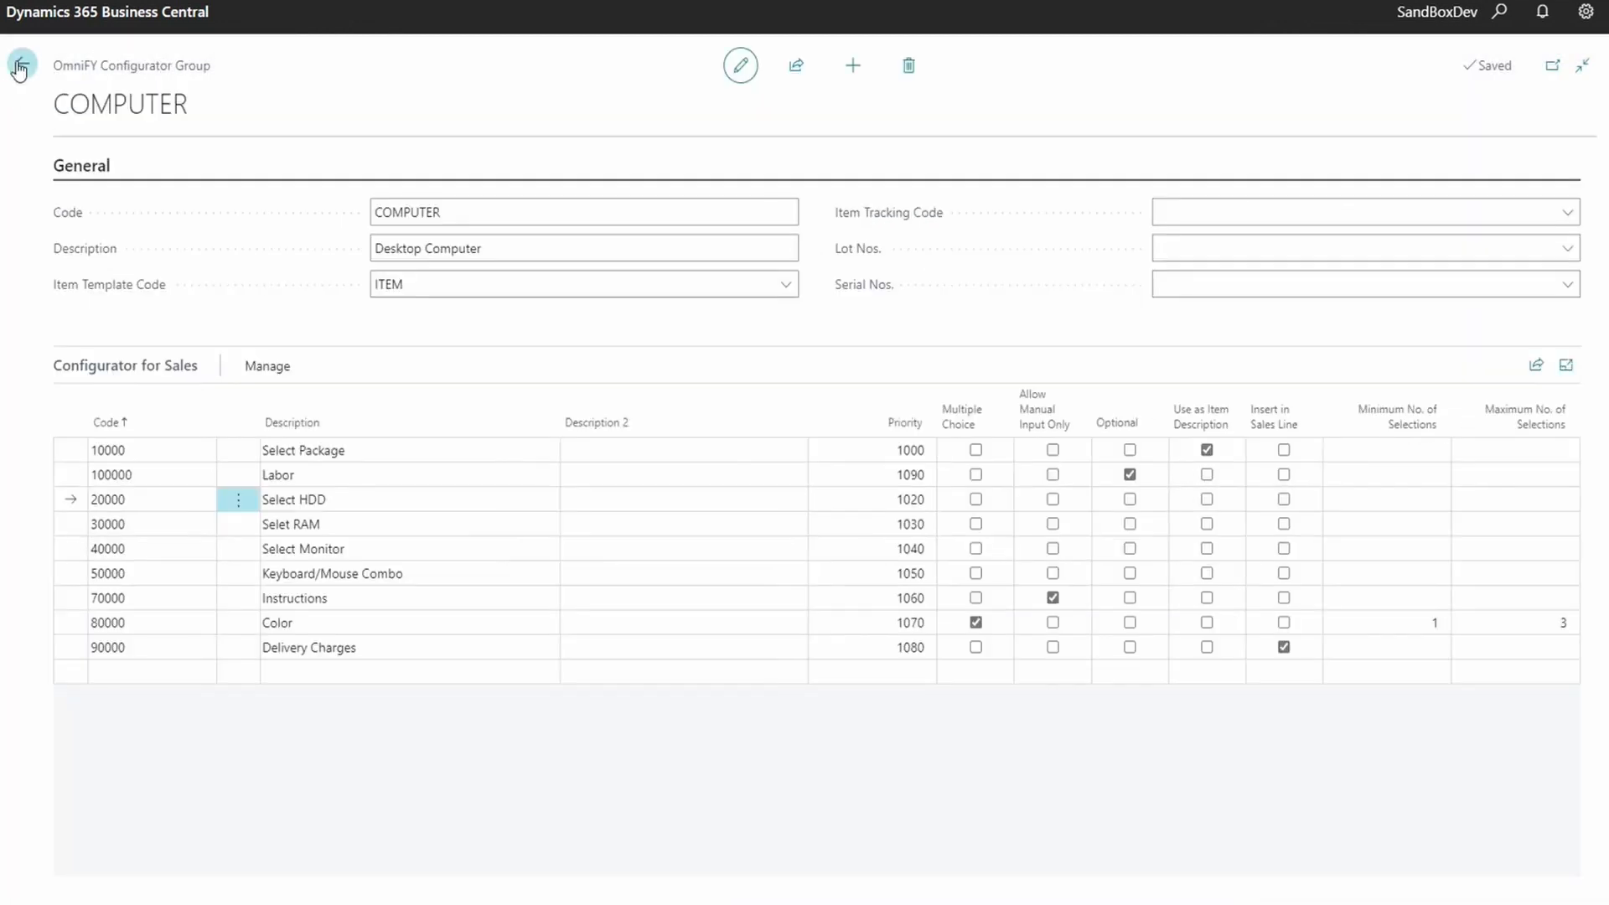
- Close the COMPUTER group card, the configurator groups list and the configurator setup
click(20, 66)
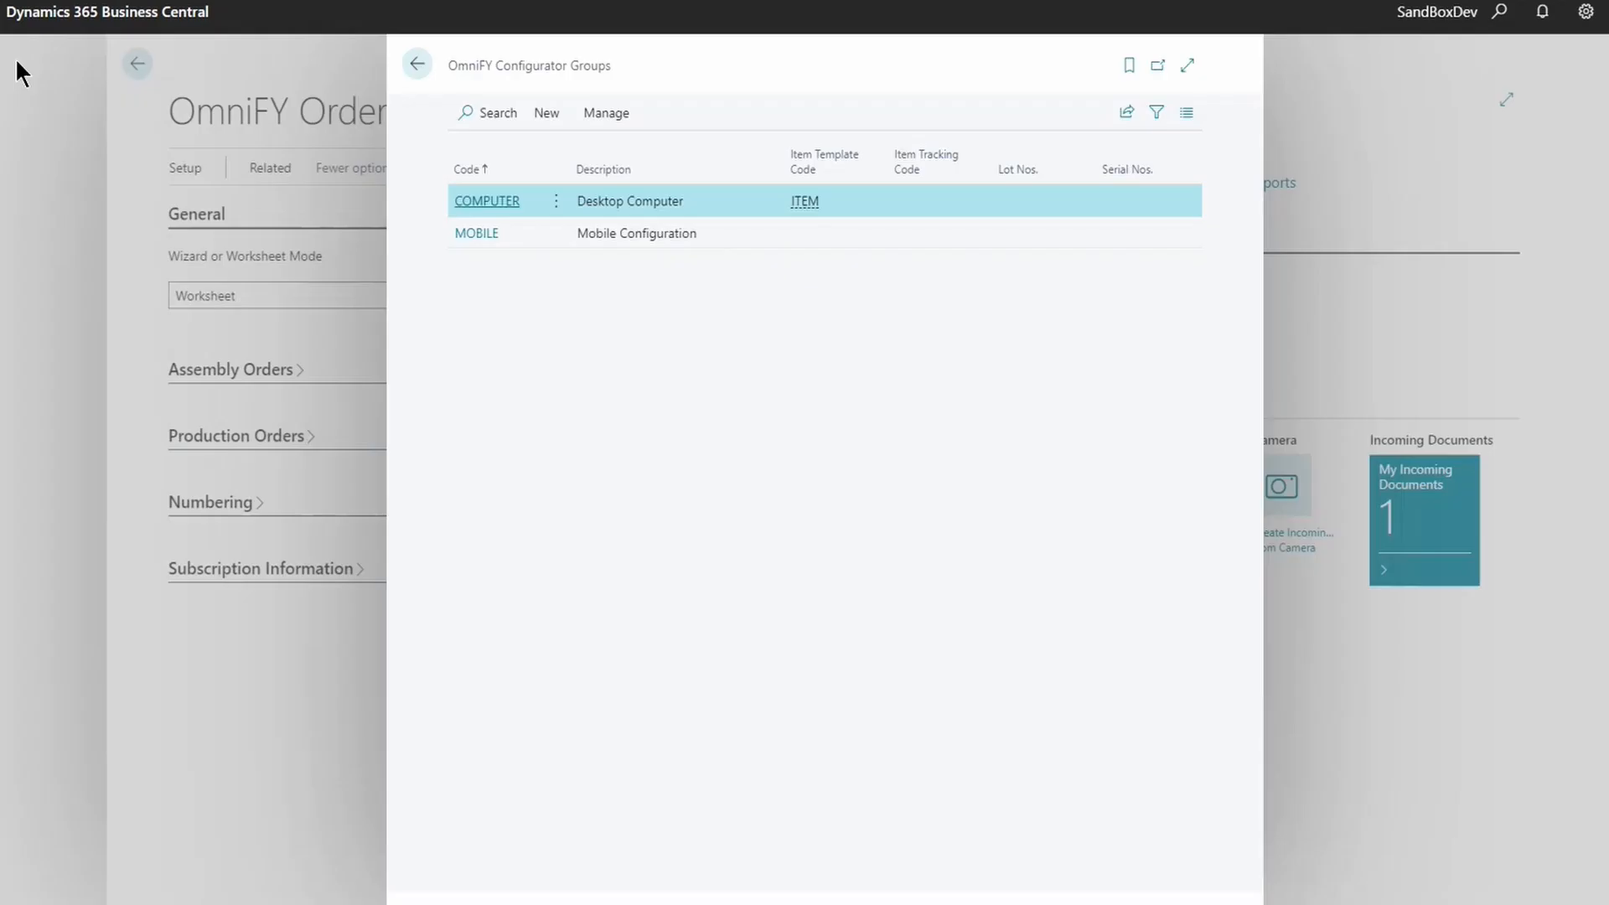
click(417, 64)
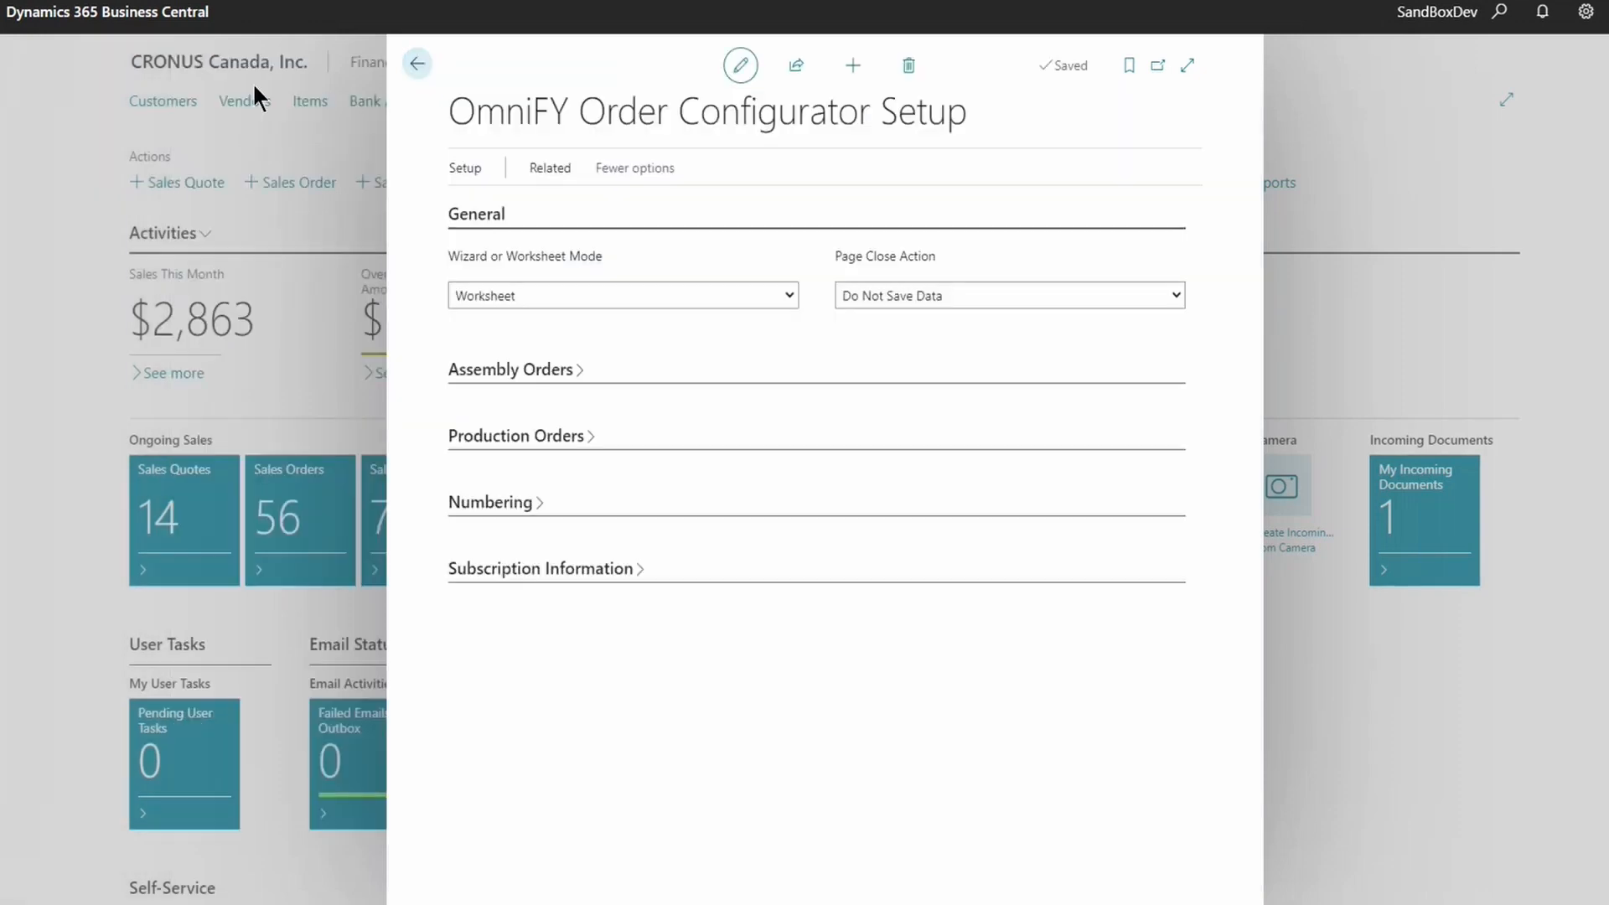
click(421, 70)
- Create a new sales order for The Cannon Group PLC and reach the first line's Order Configurator
click(615, 62)
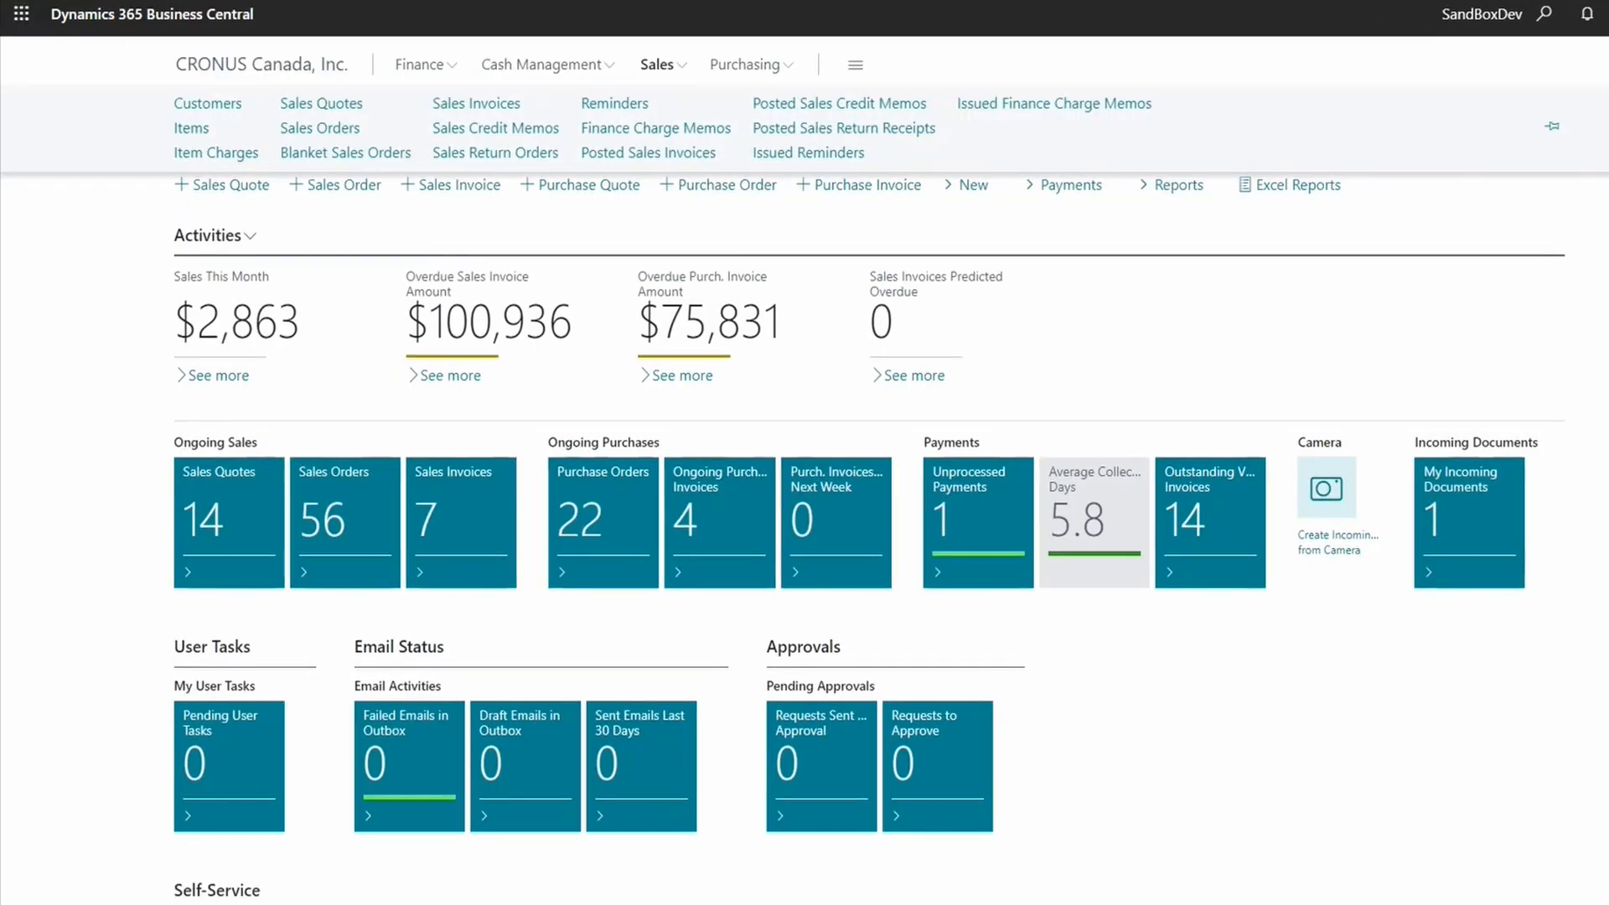
click(206, 120)
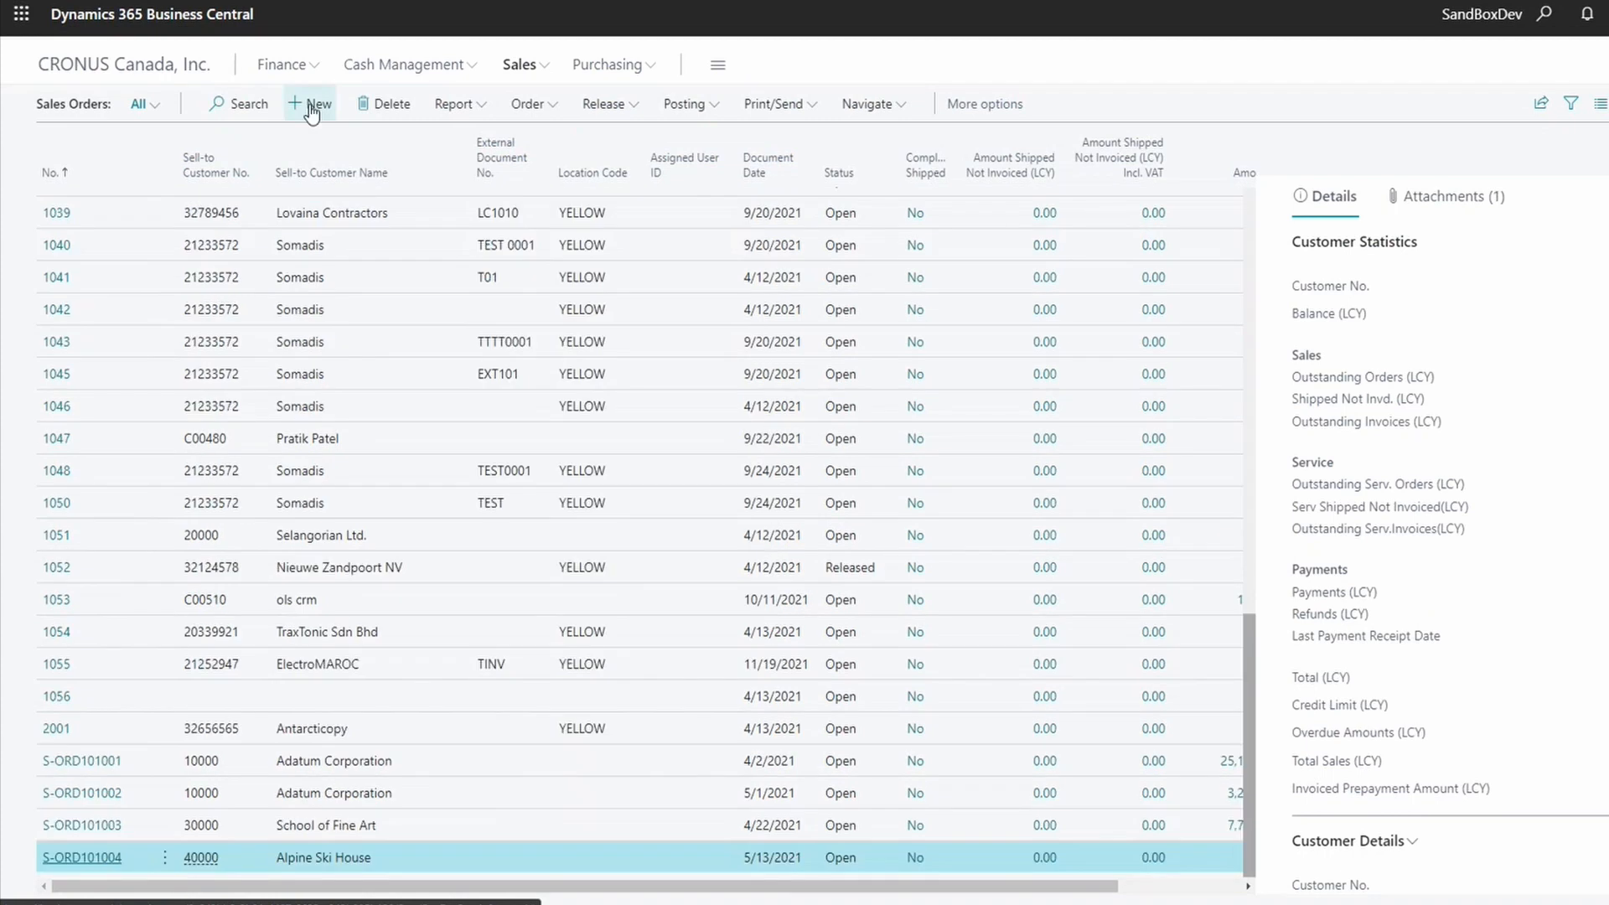
click(312, 106)
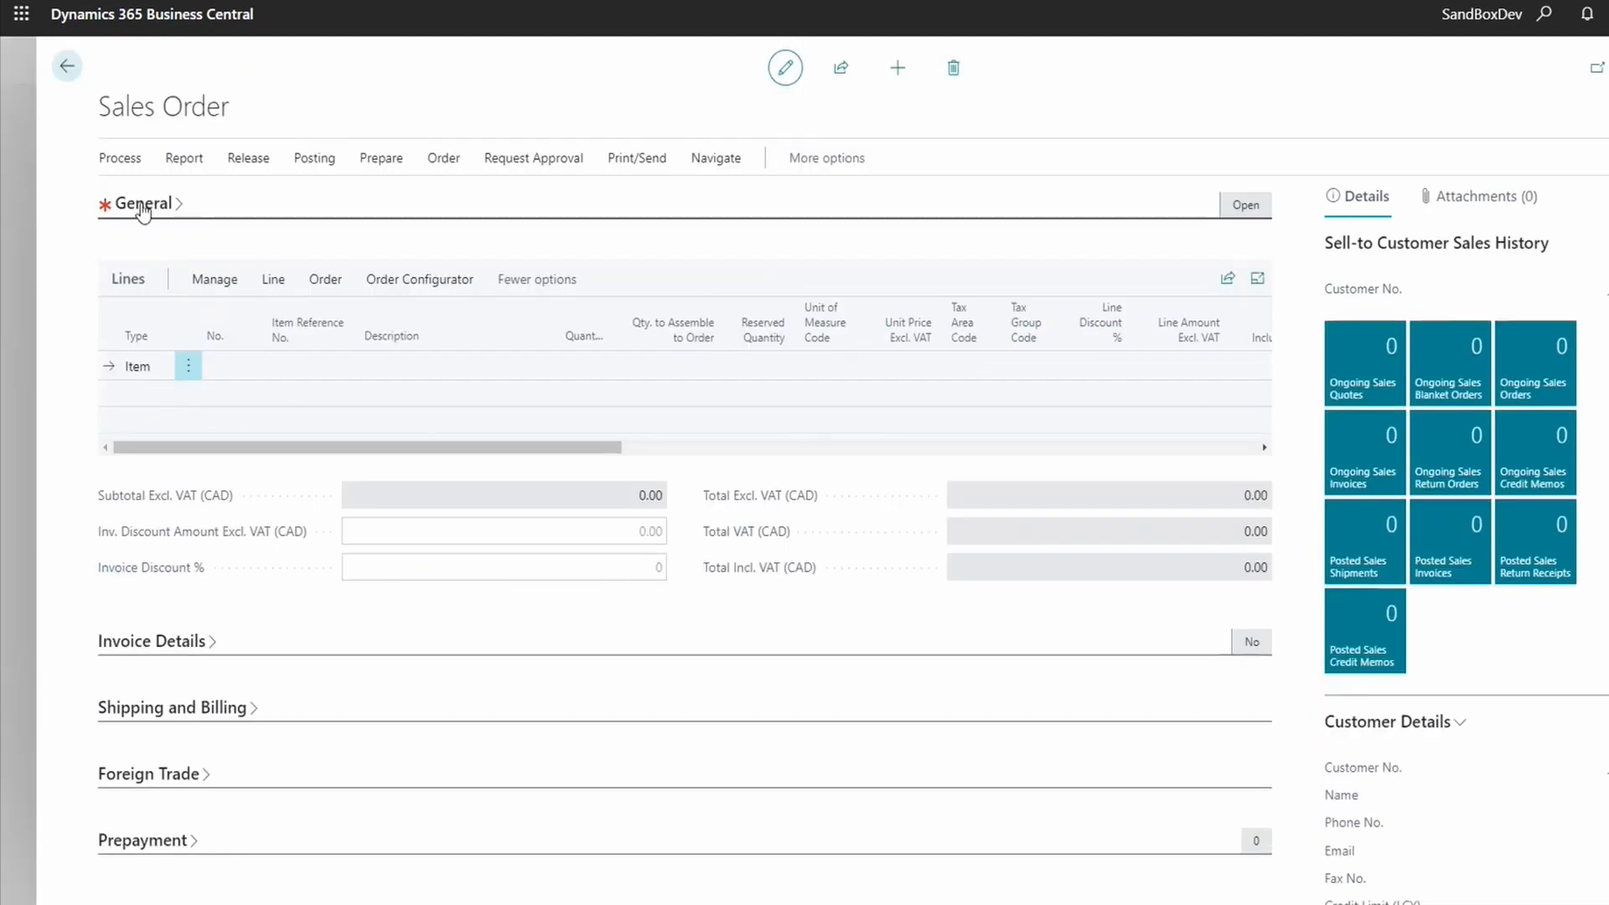
click(507, 288)
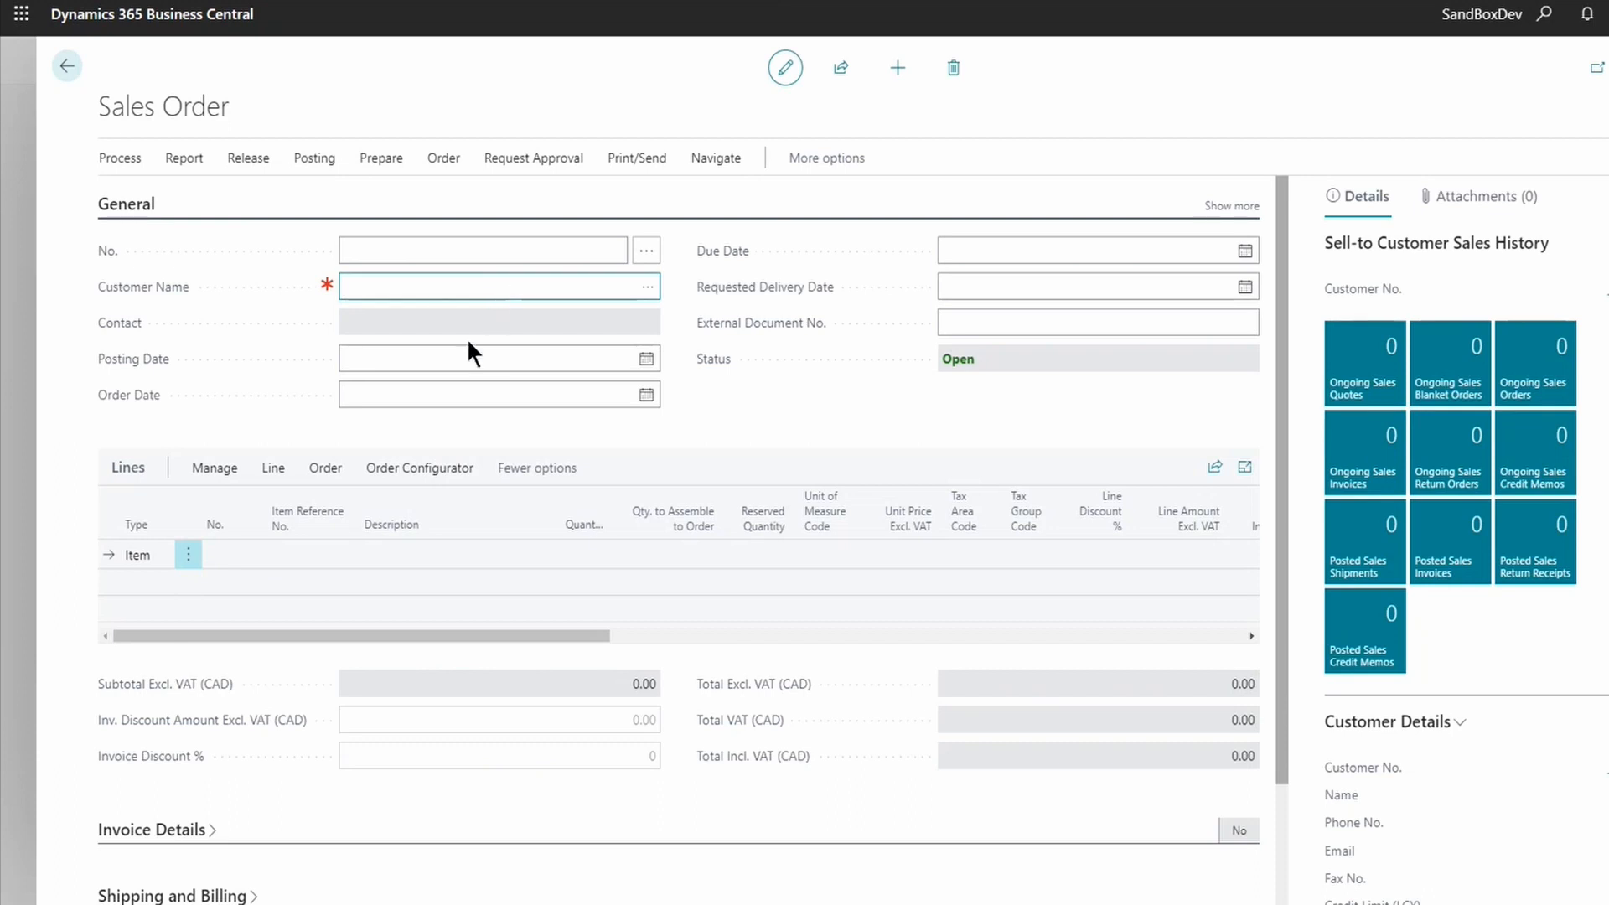
key(Tab)
click(653, 293)
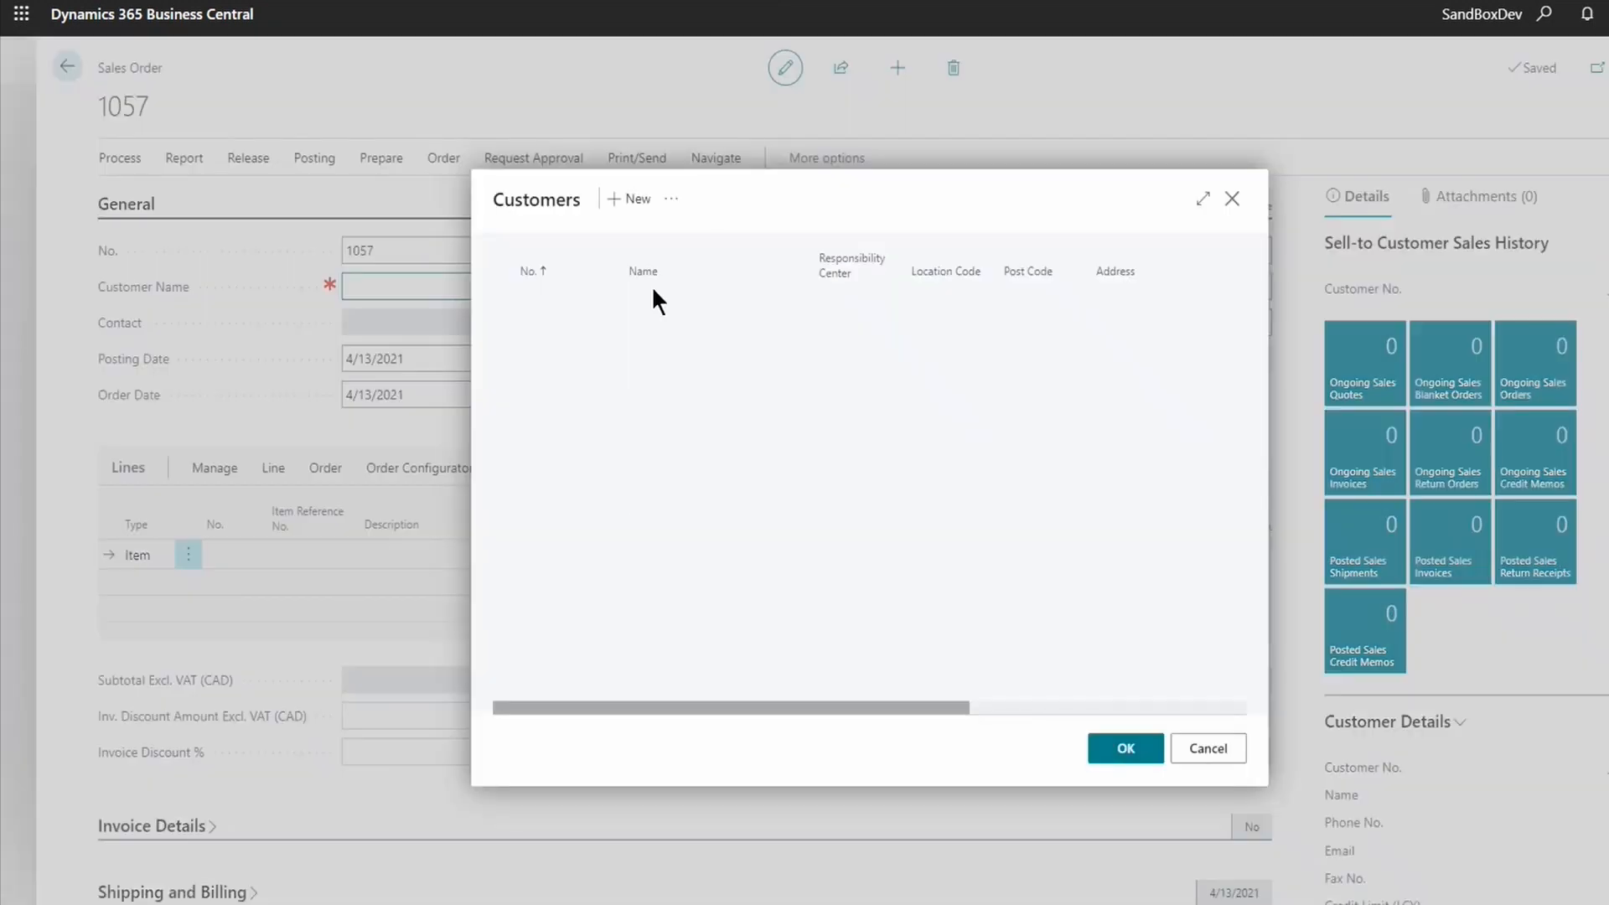
click(541, 438)
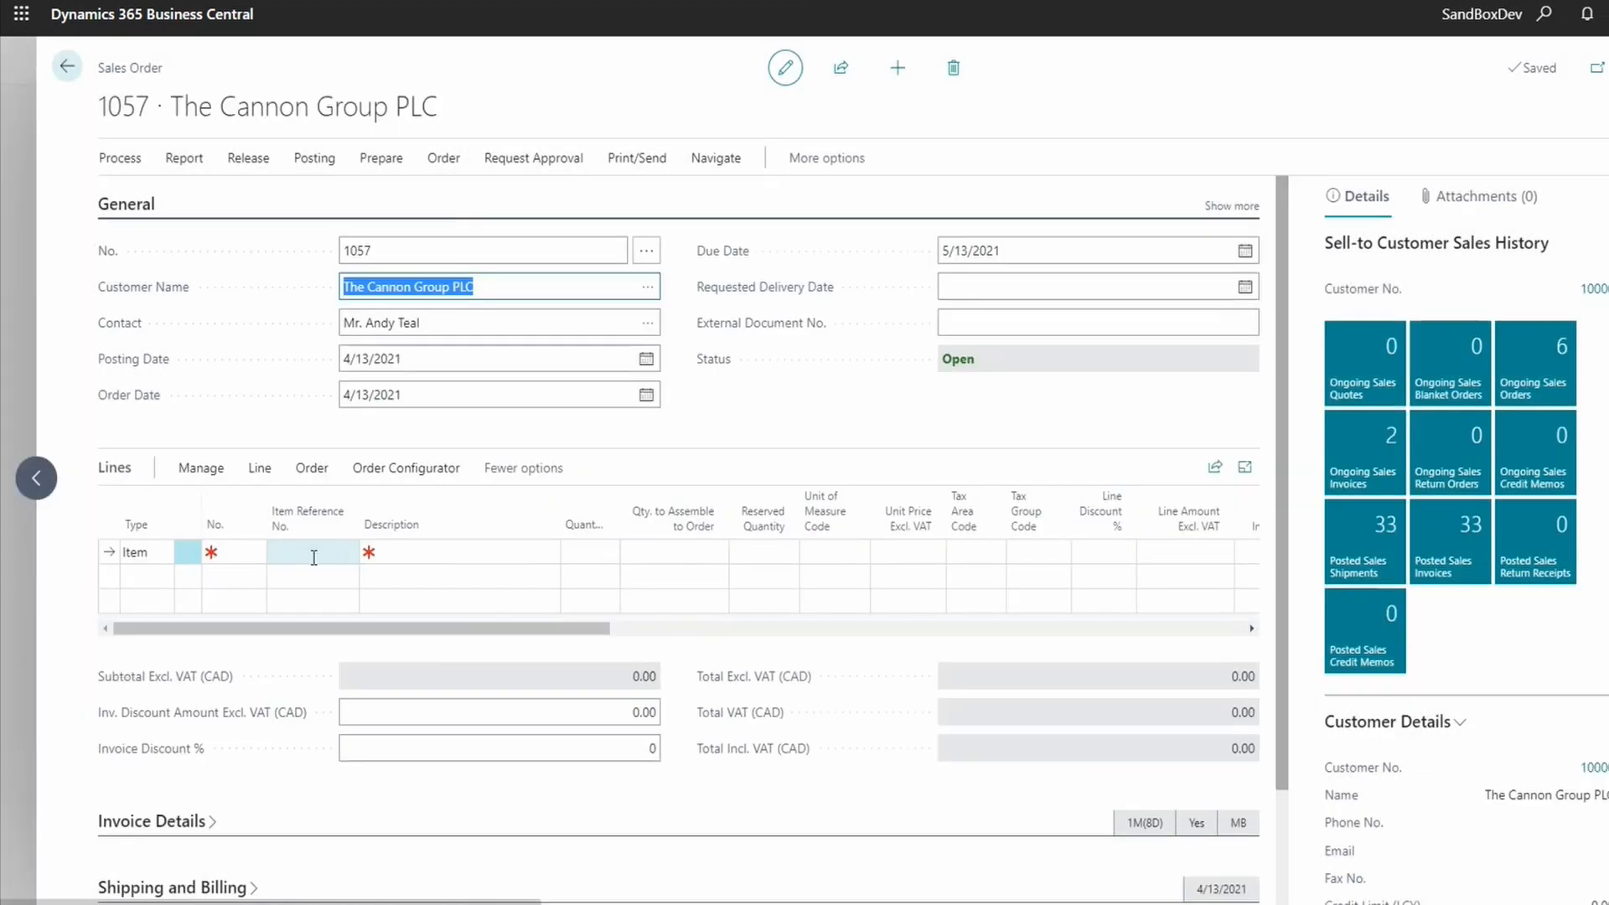
click(233, 553)
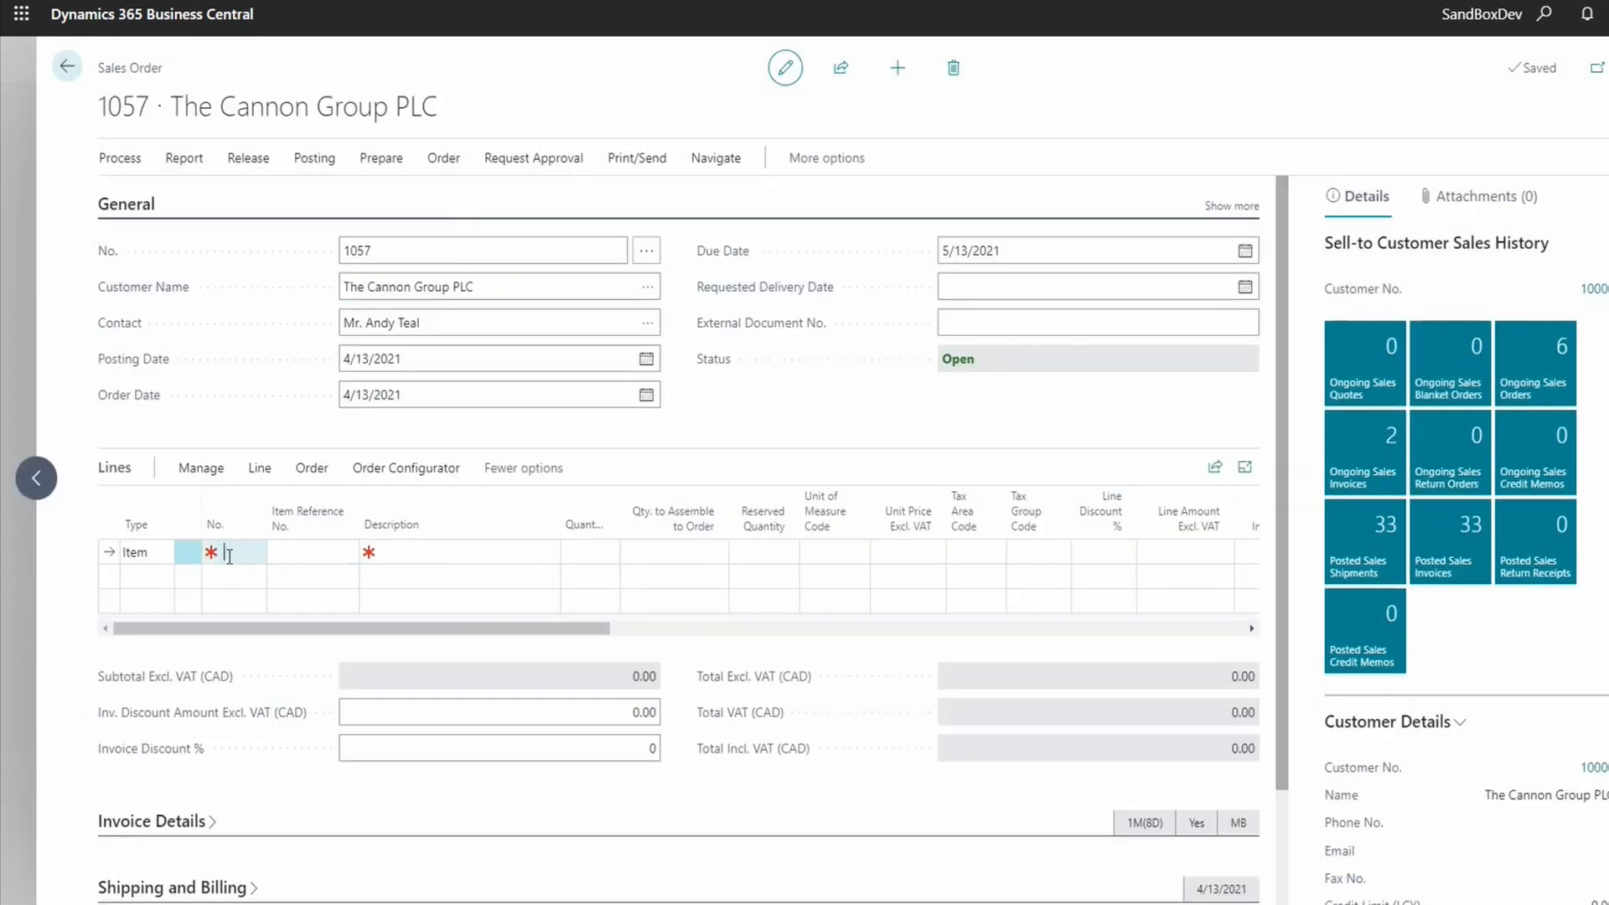
click(427, 470)
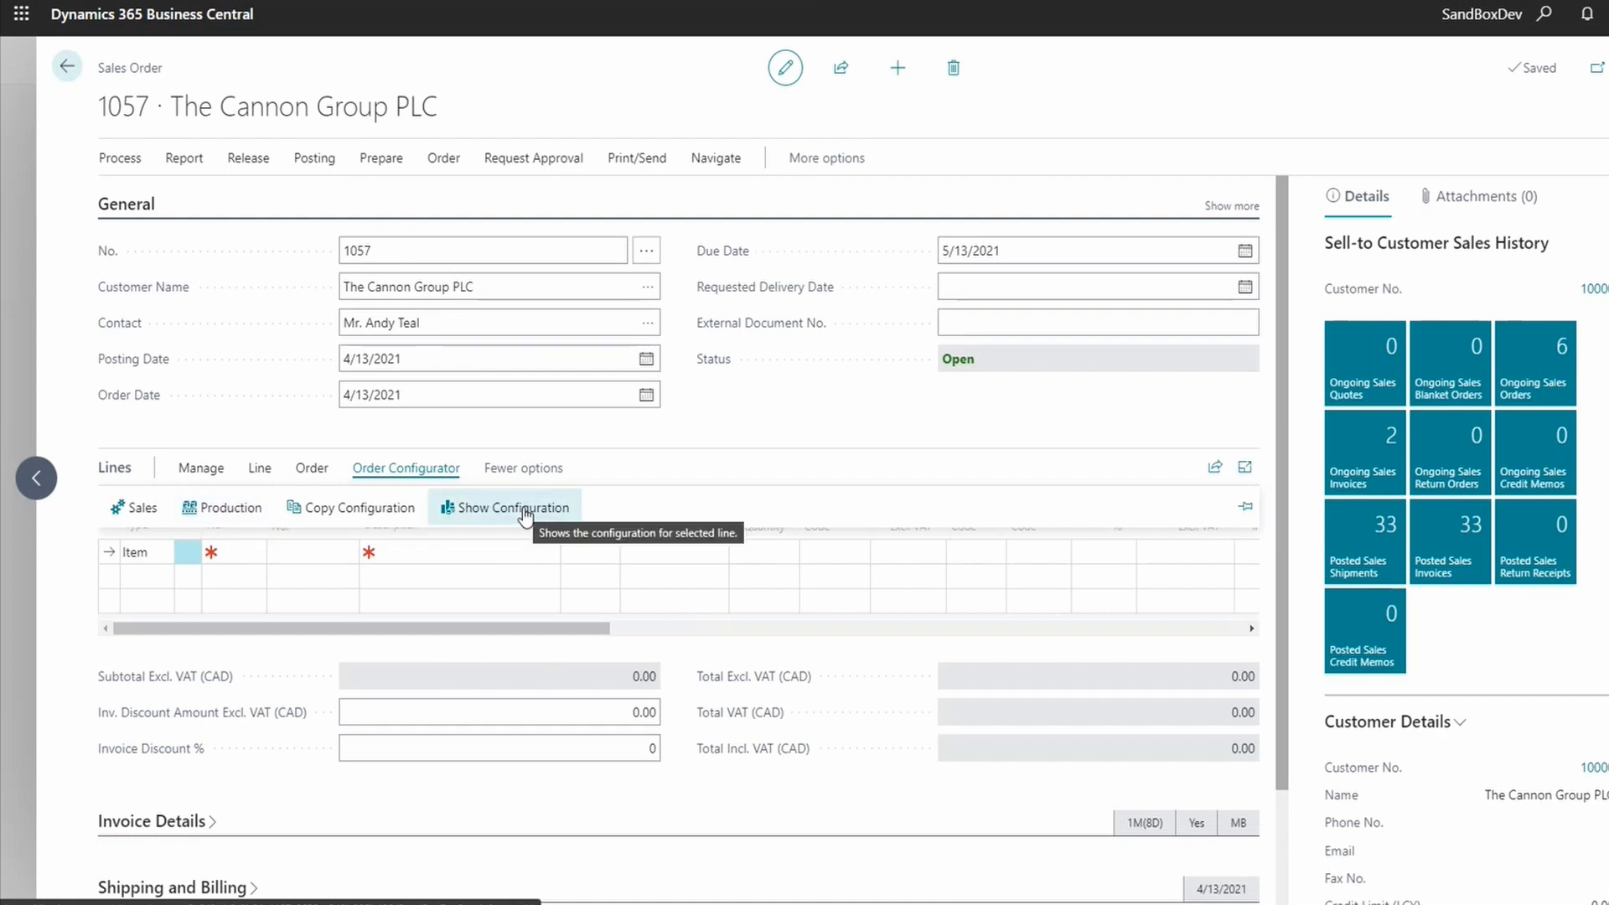
- Launch the maximized sales Order Configurator, choose group COMPUTER, and show the Select Package choices
click(131, 523)
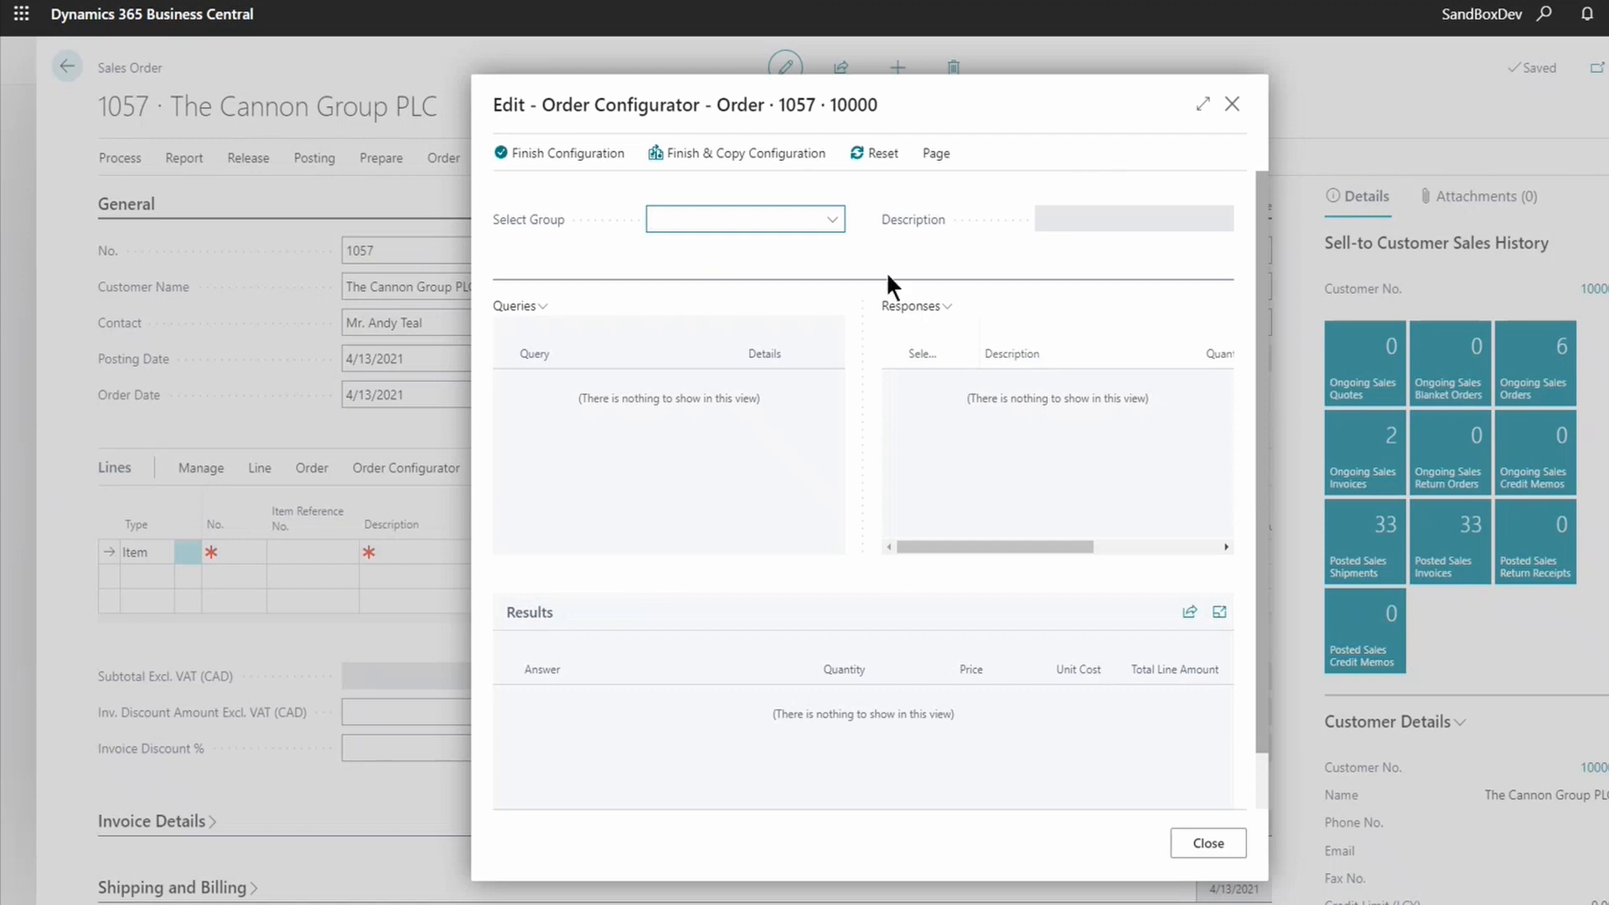
click(1203, 104)
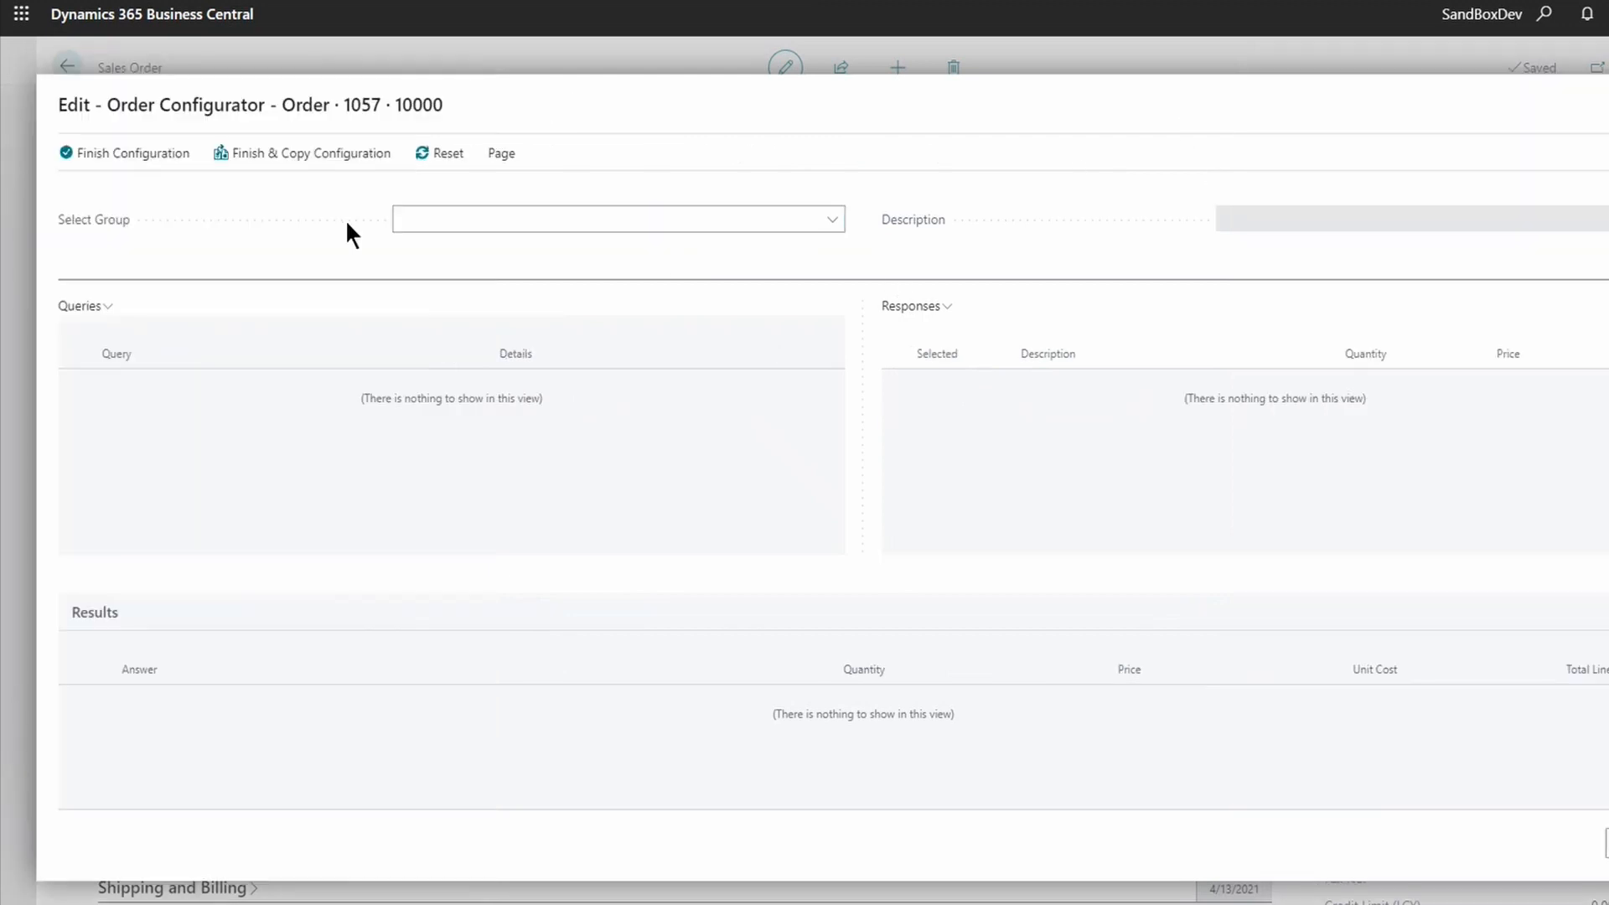
click(832, 220)
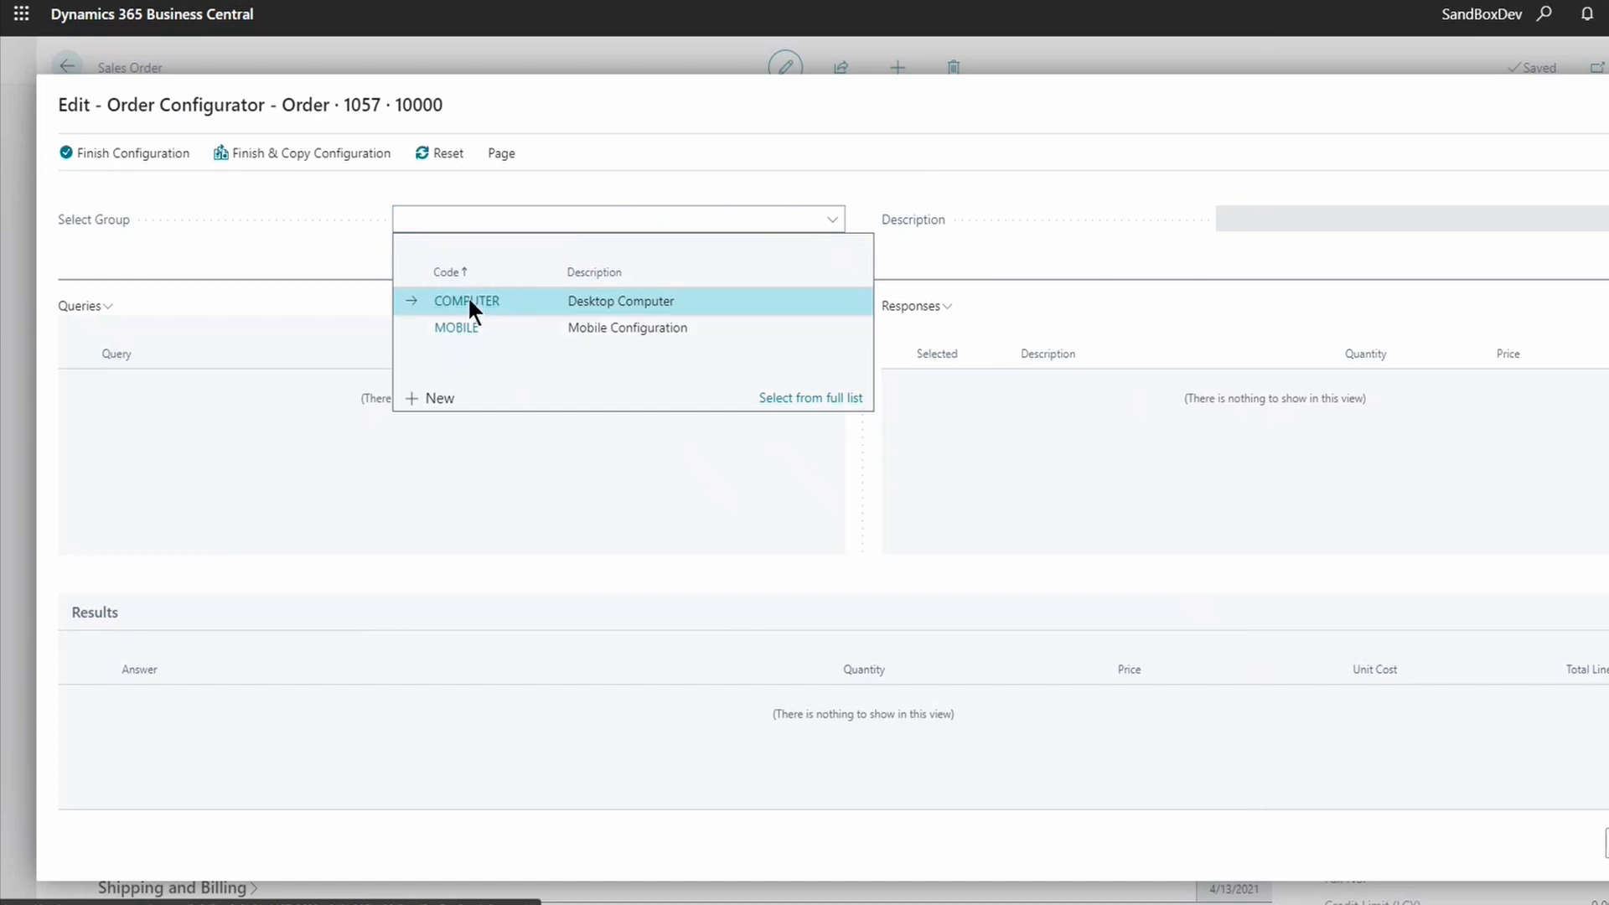
click(470, 302)
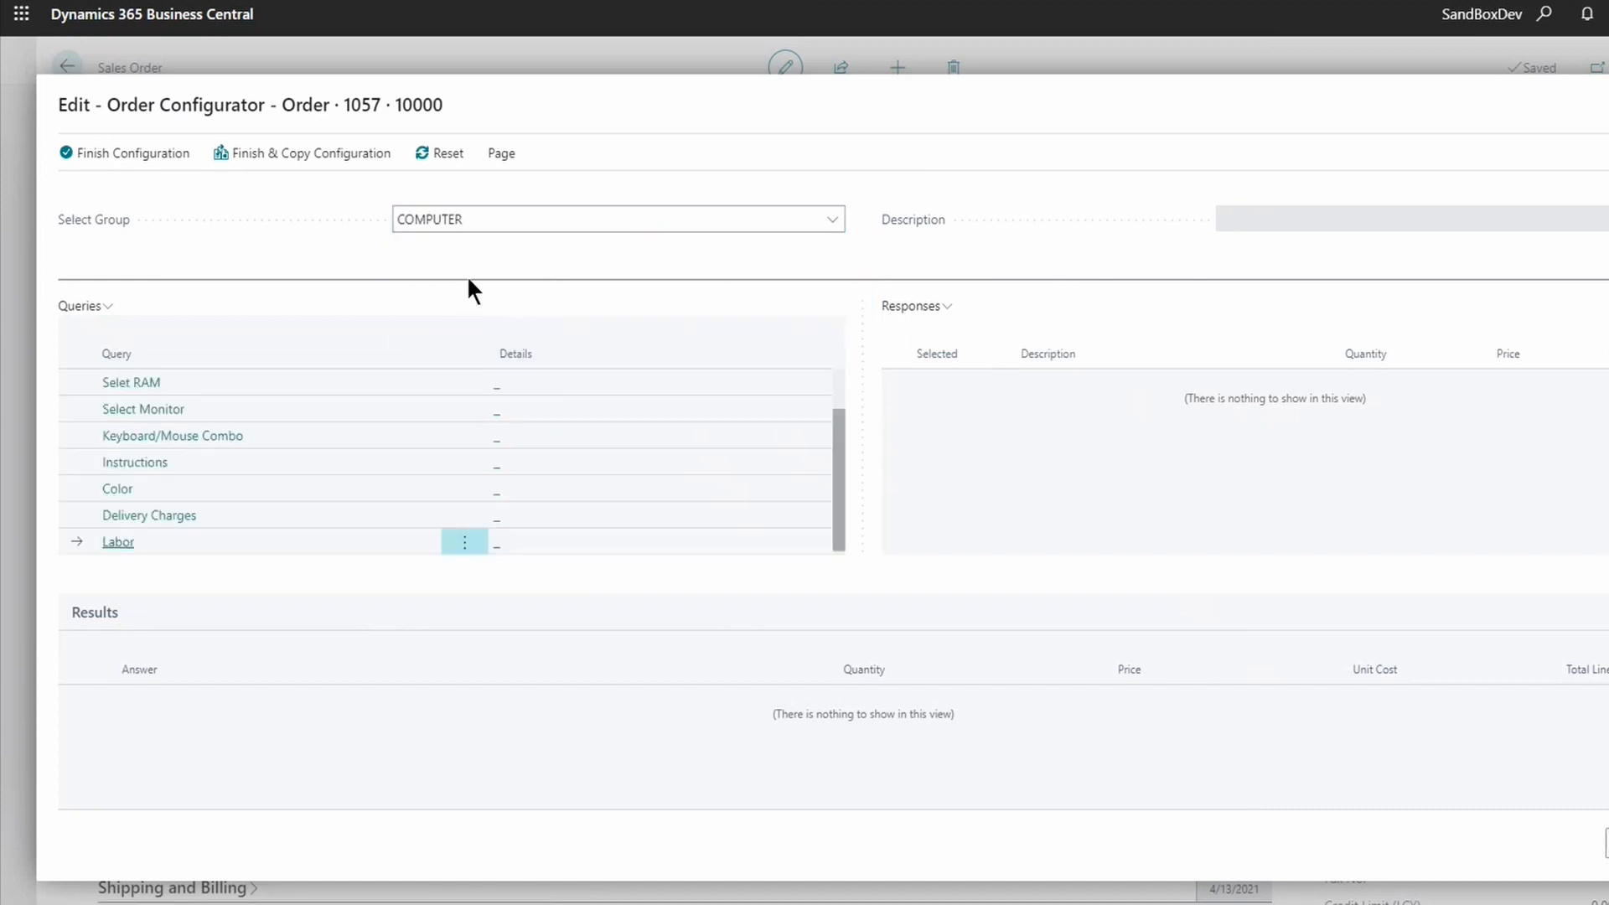
scroll(194, 449, up, 1)
scroll(199, 466, up, 1)
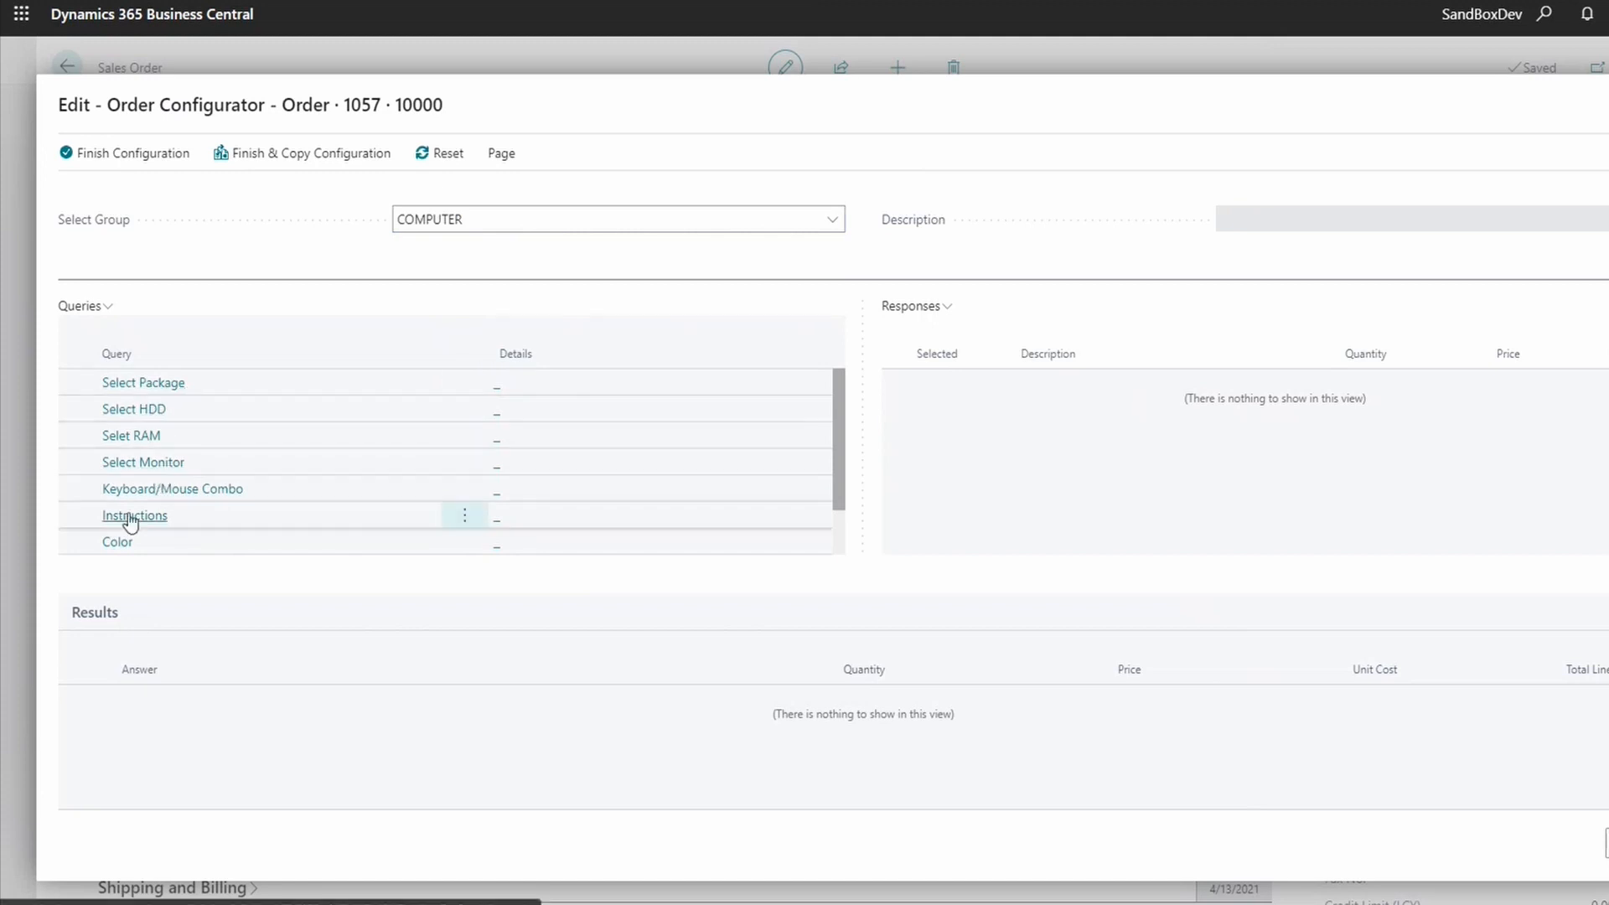
scroll(191, 460, down, 4)
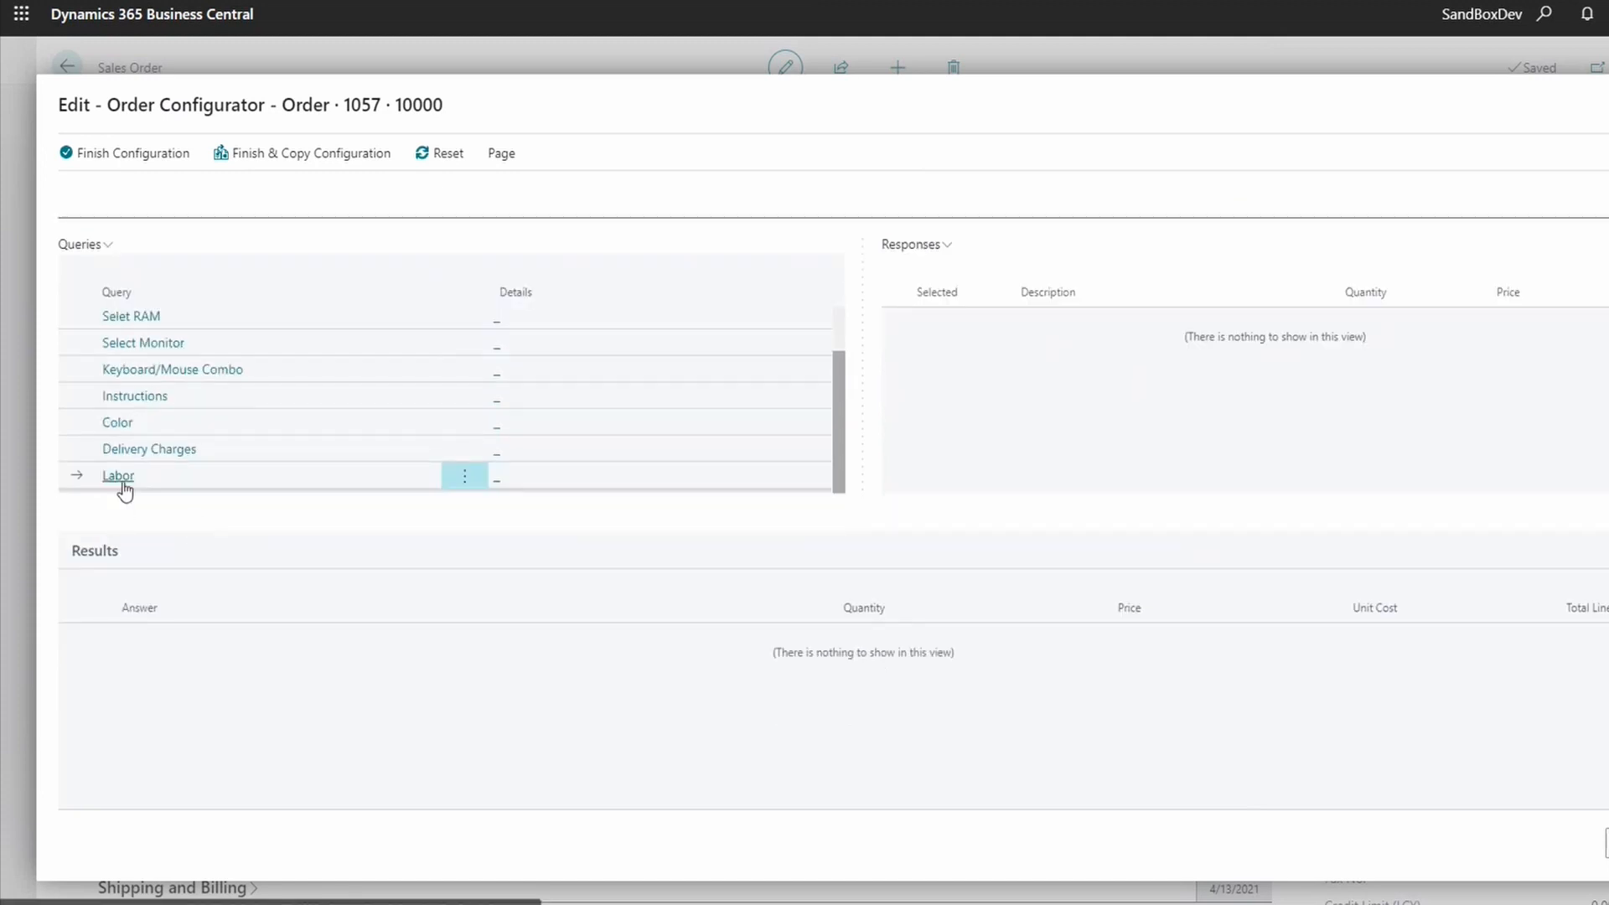
scroll(661, 391, up, 2)
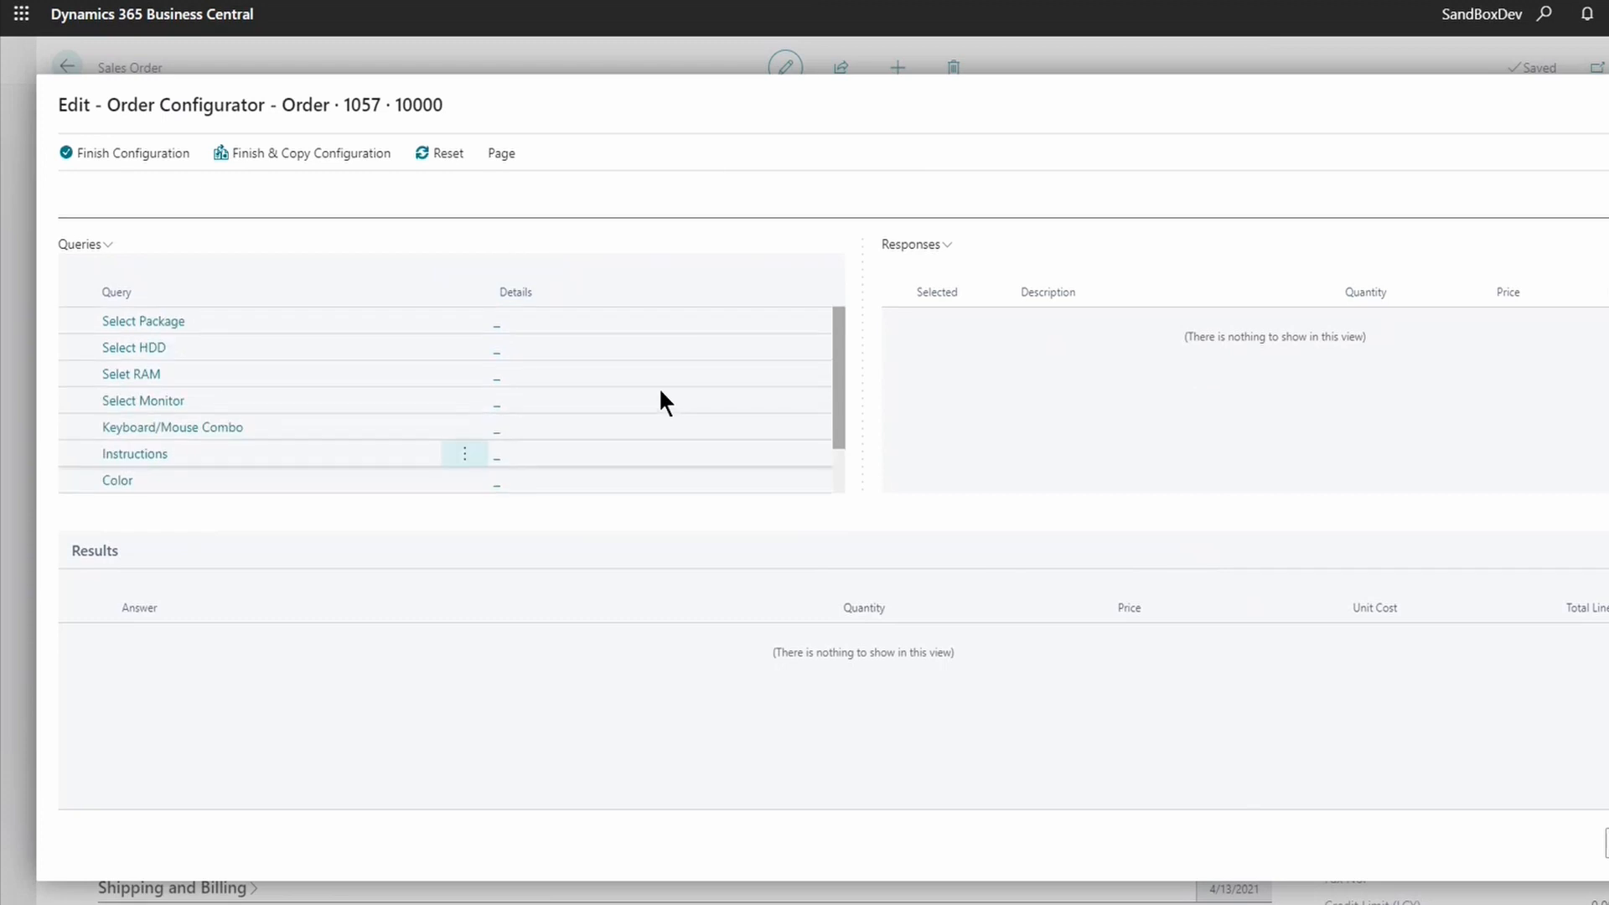
click(156, 321)
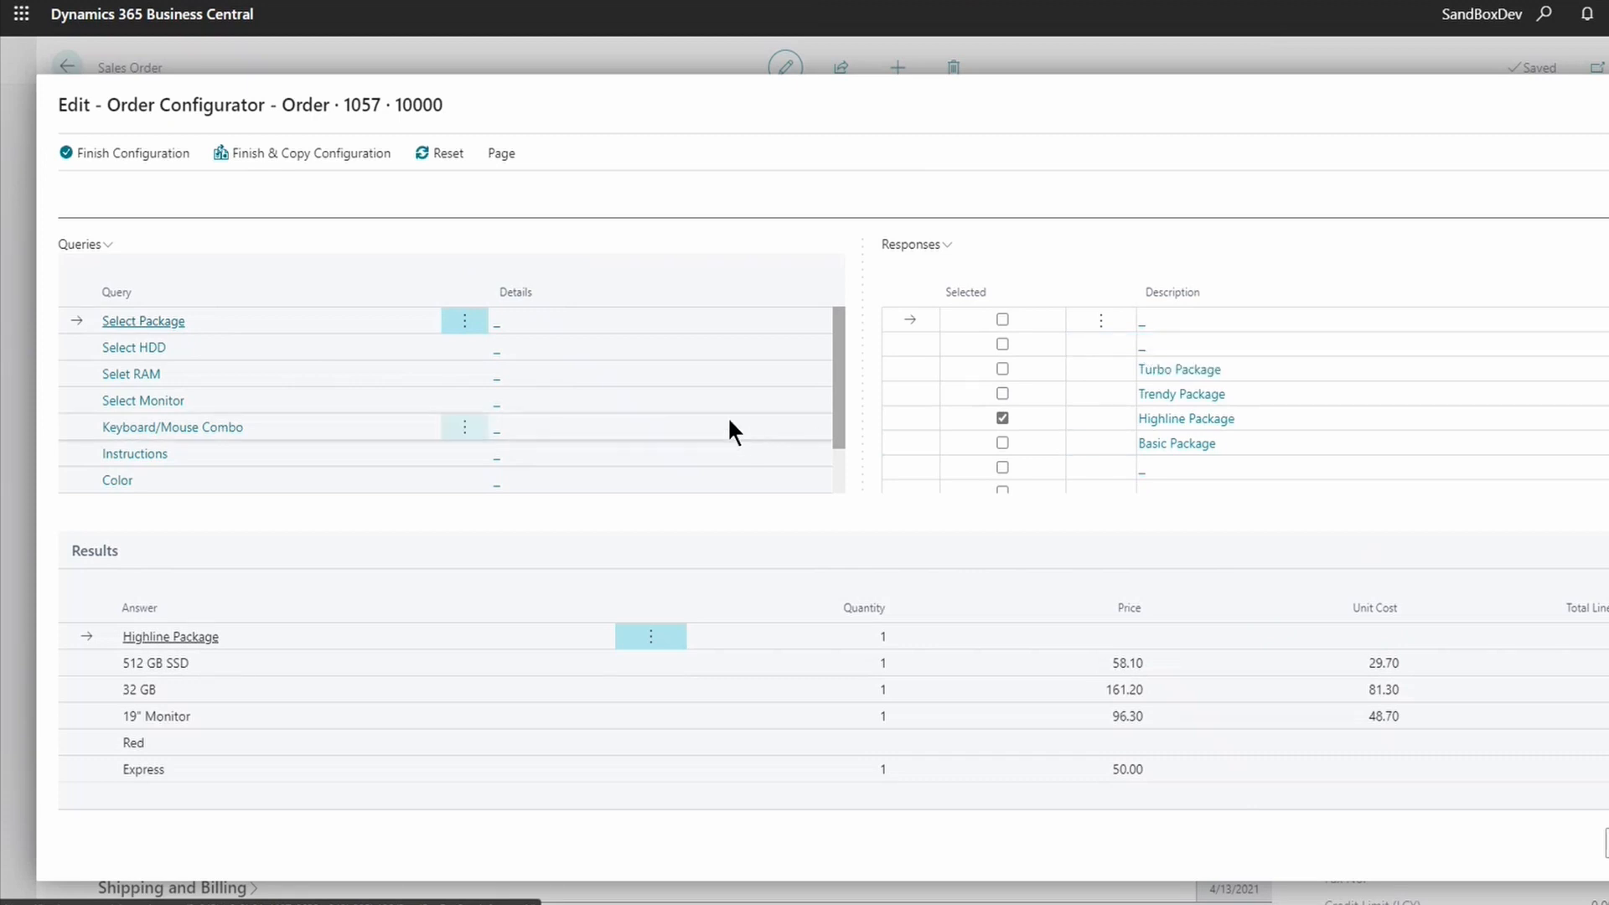
- Switch the package to Trendy Package and the hard drive from 512 GB SSD to 1TB SSD
click(159, 327)
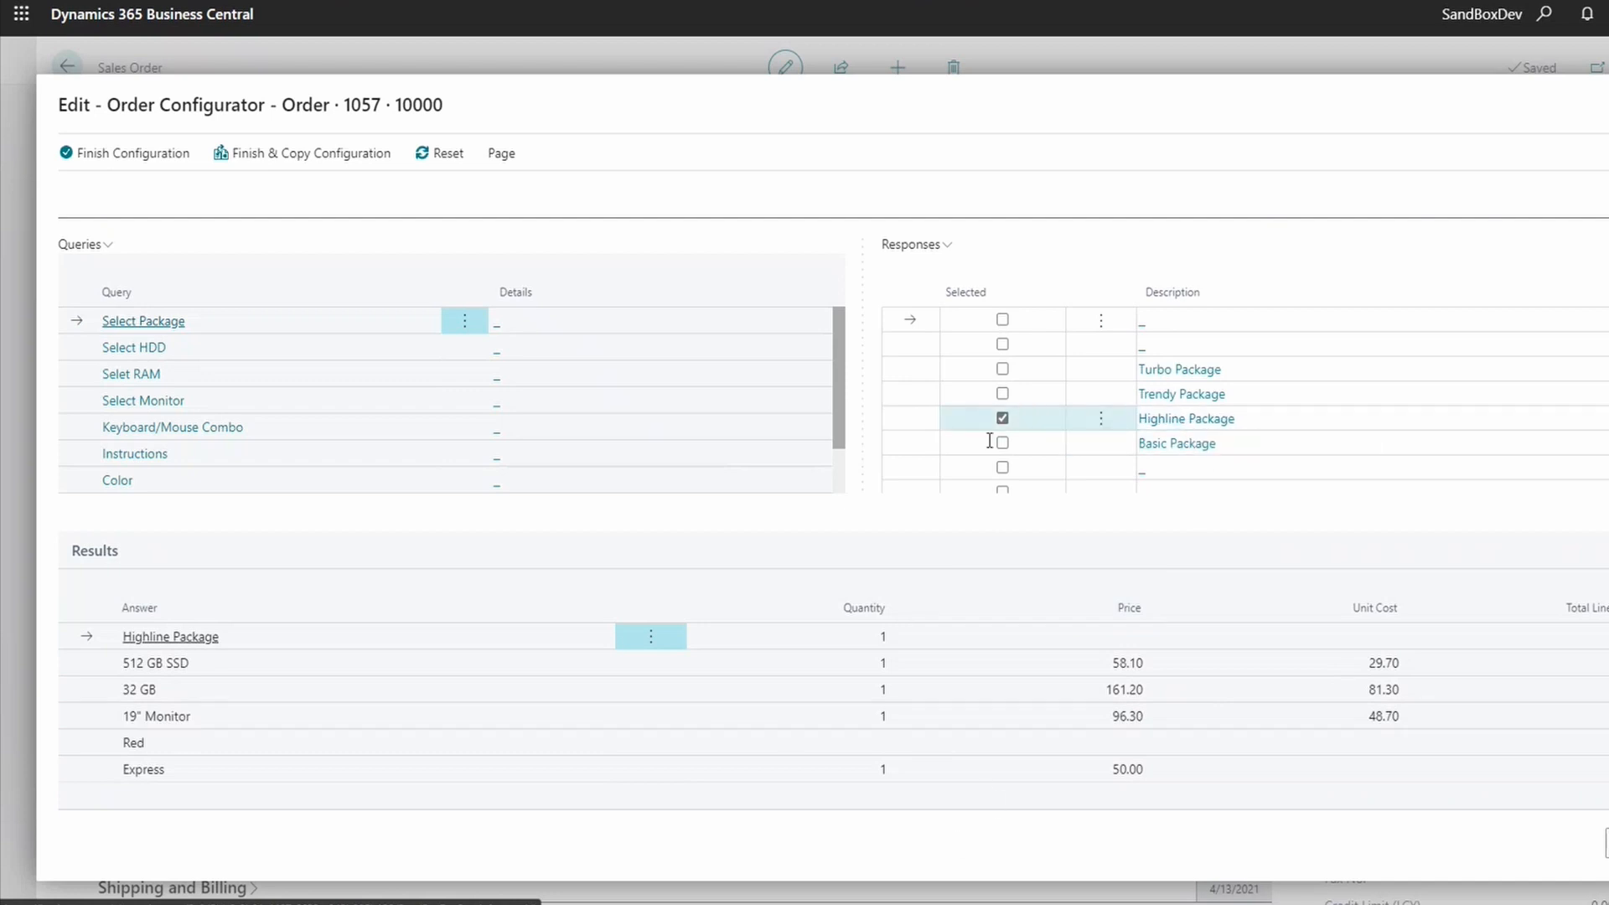
click(1002, 394)
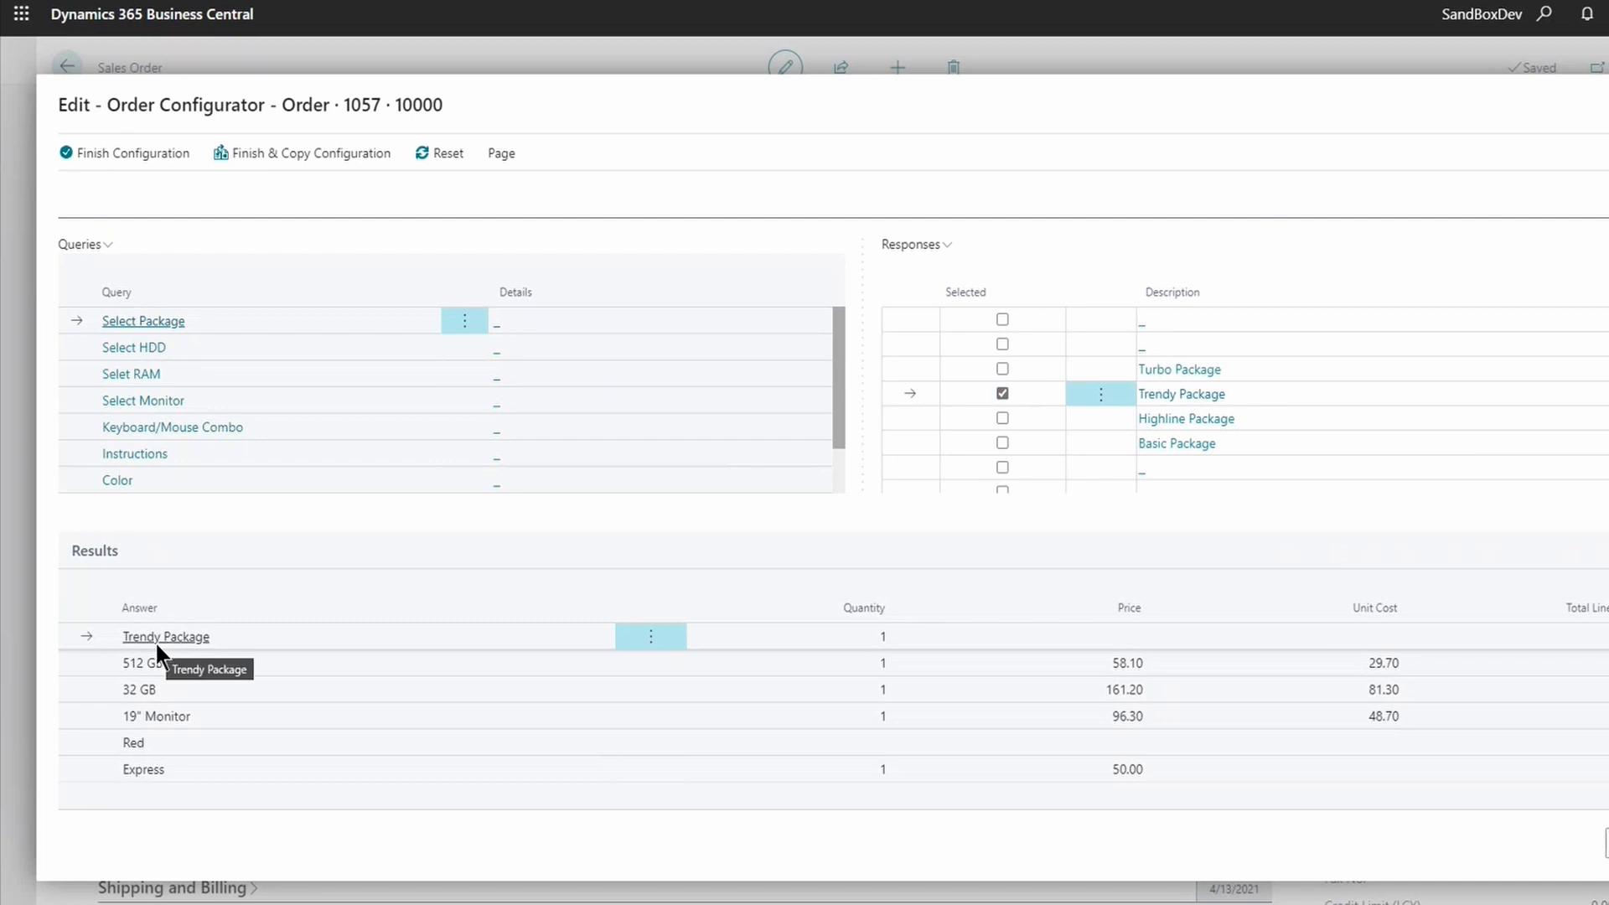
click(156, 350)
scroll(1124, 482, down, 1)
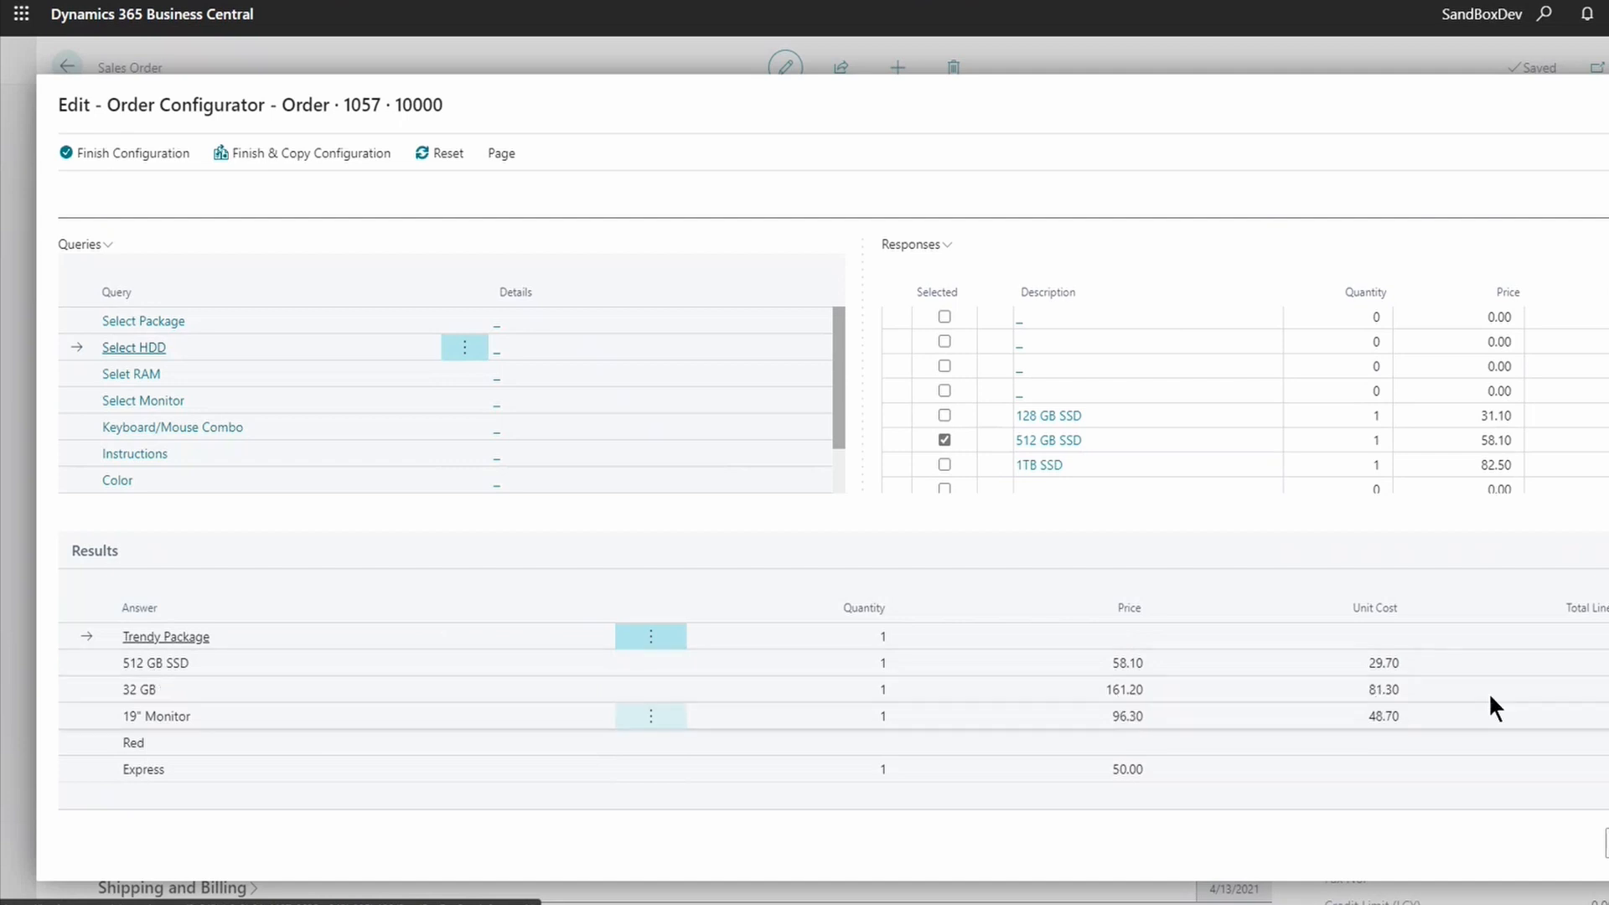
click(944, 463)
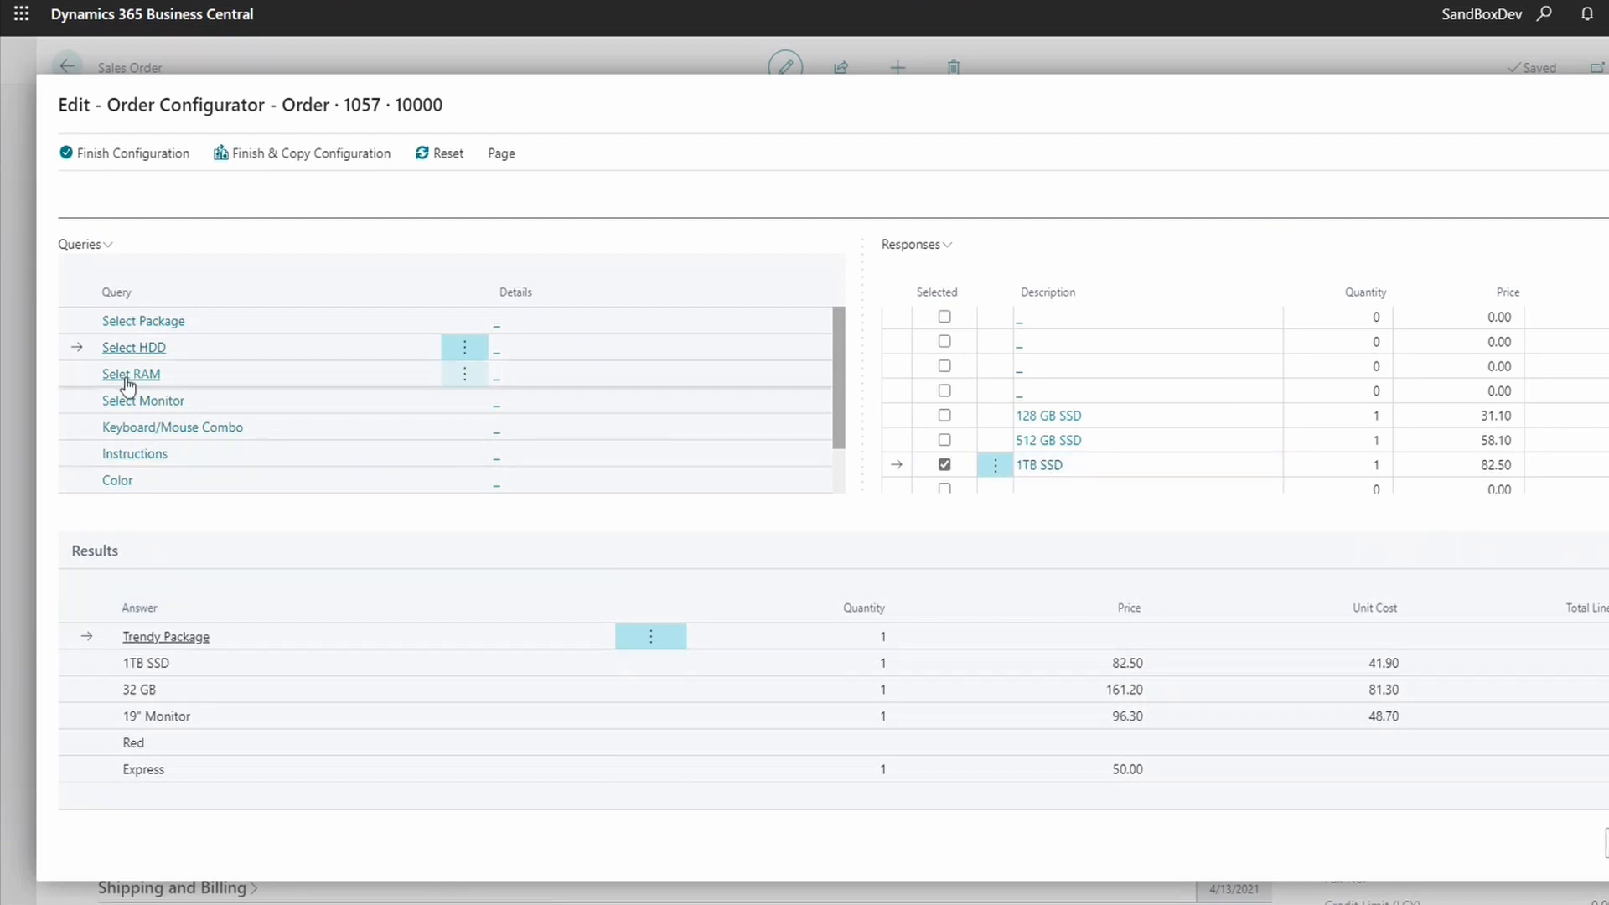
- Add the Performance Keyboard under Keyboard/Mouse Combo
click(133, 402)
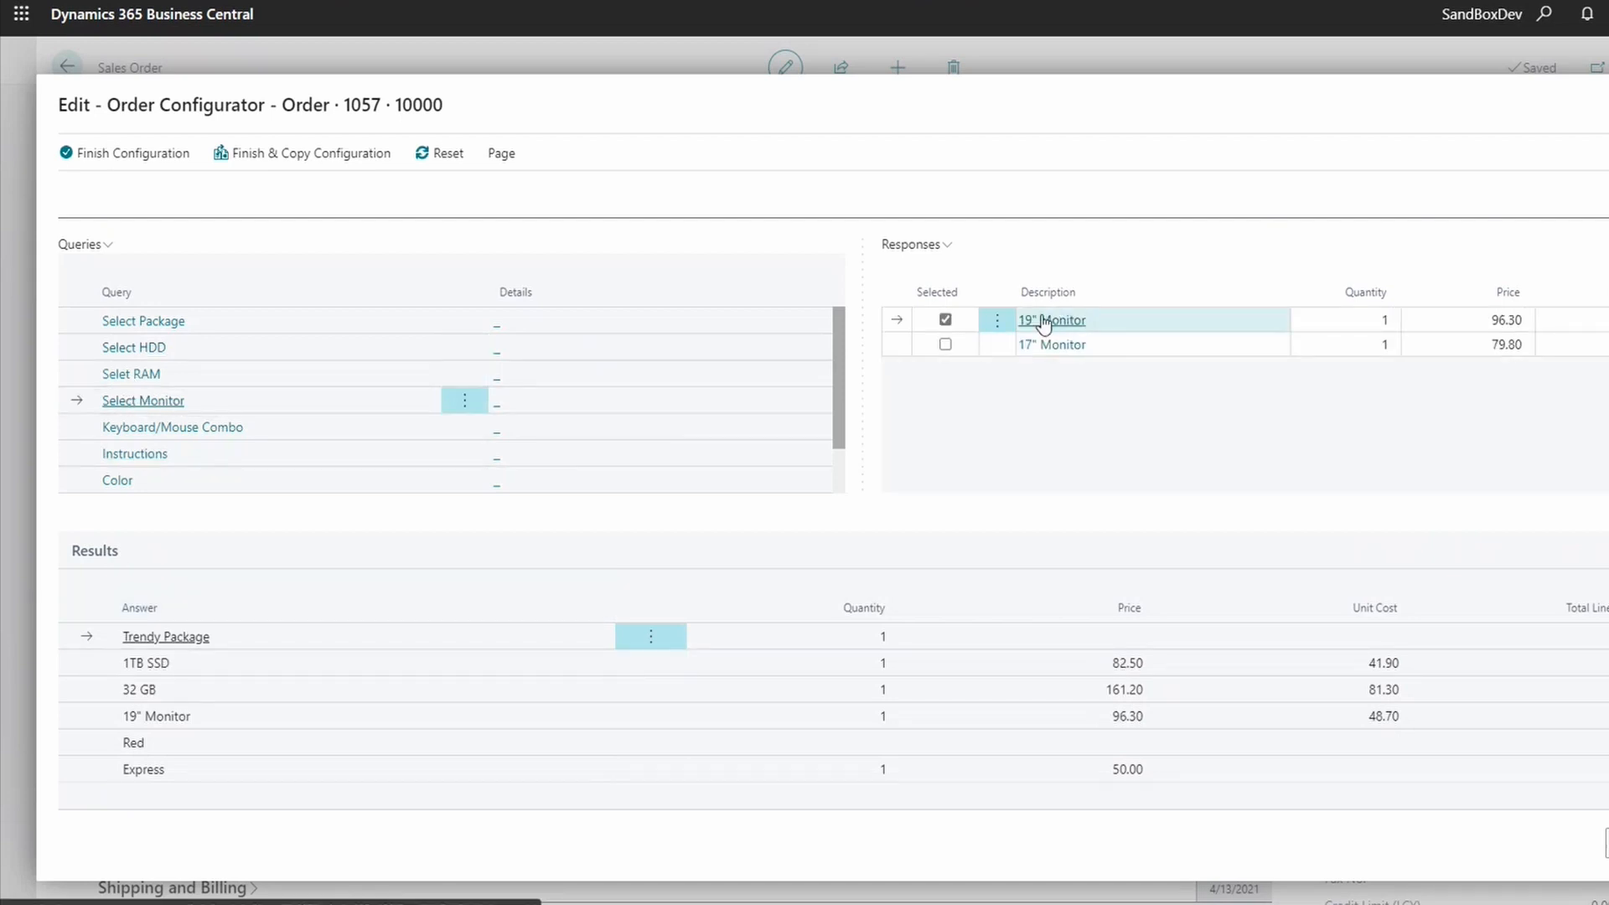
click(122, 428)
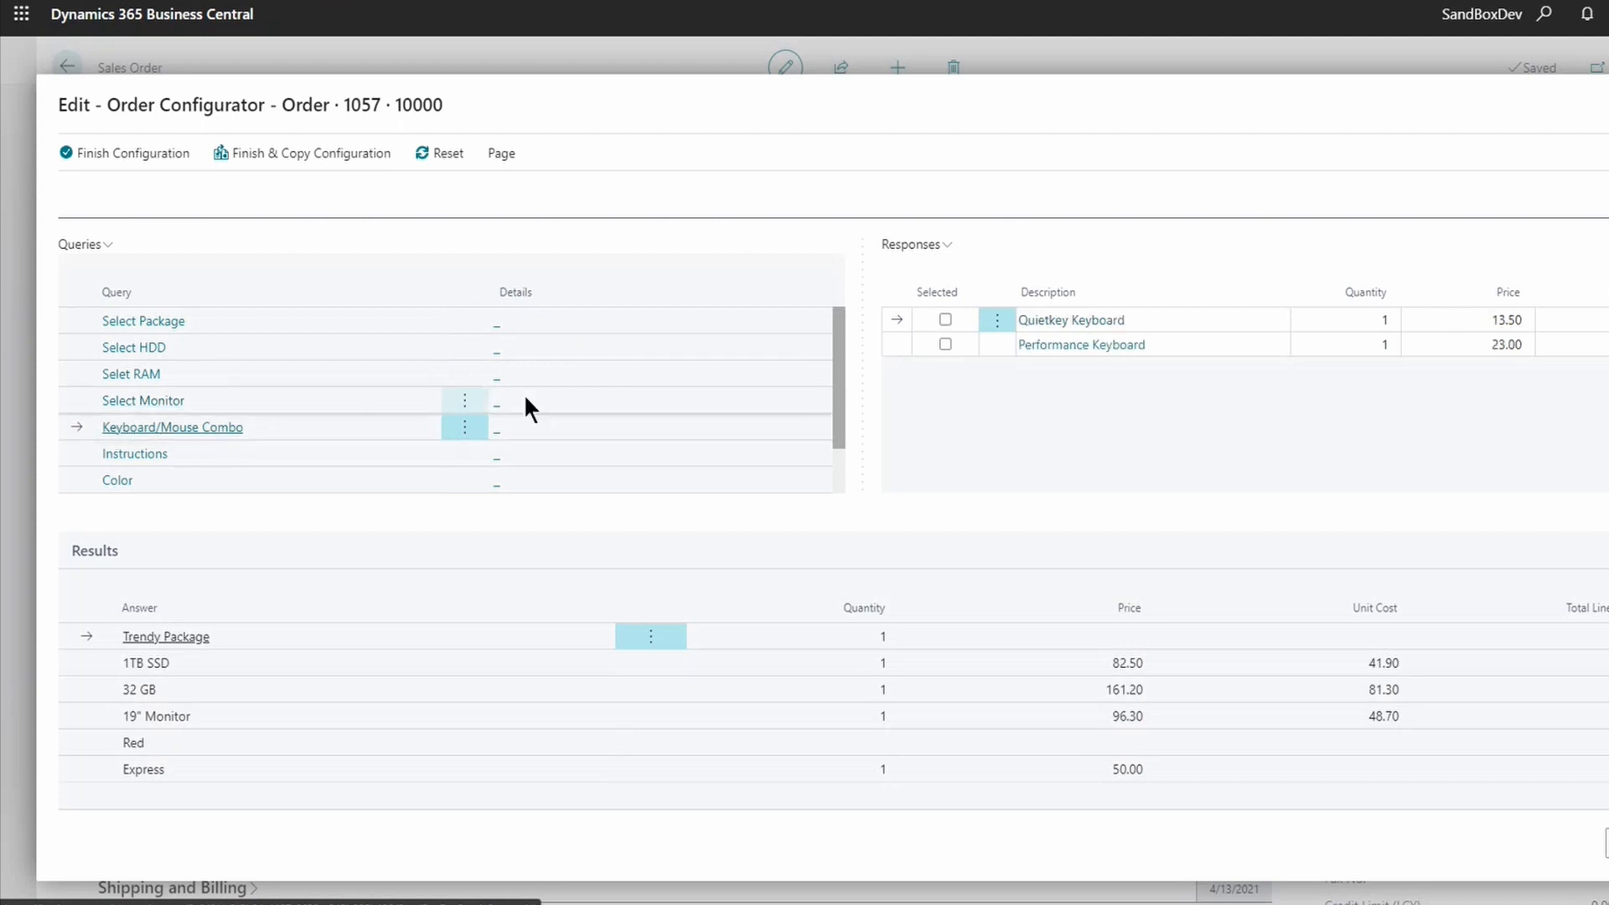
click(945, 343)
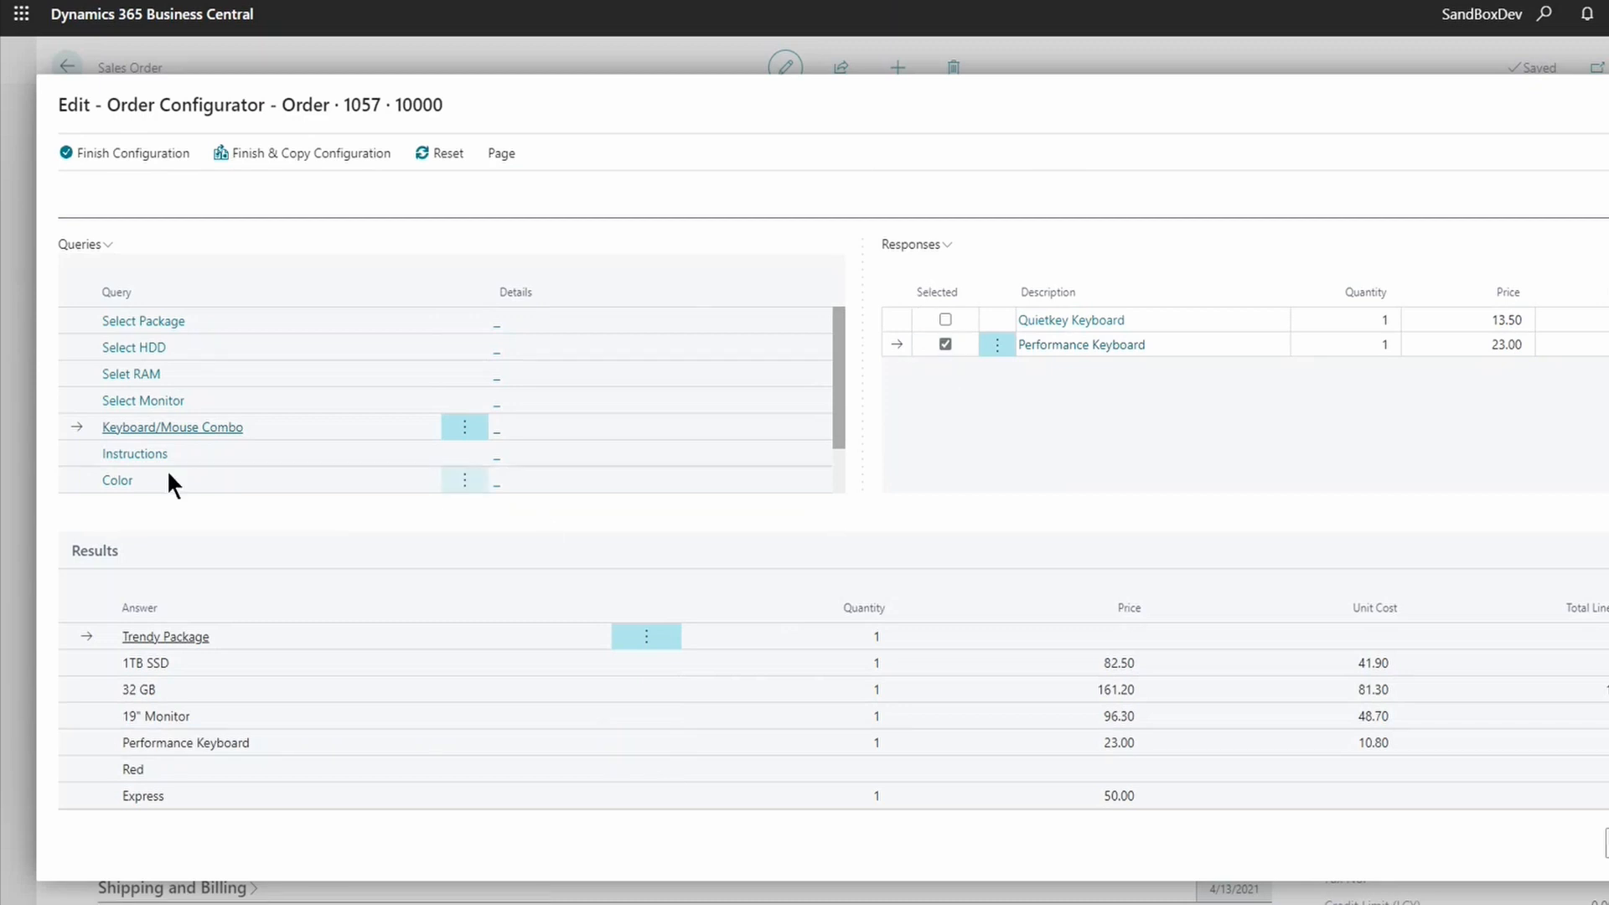
click(148, 454)
- Enter the delivery instruction 'After 6pm' with a contact phone number
click(1045, 325)
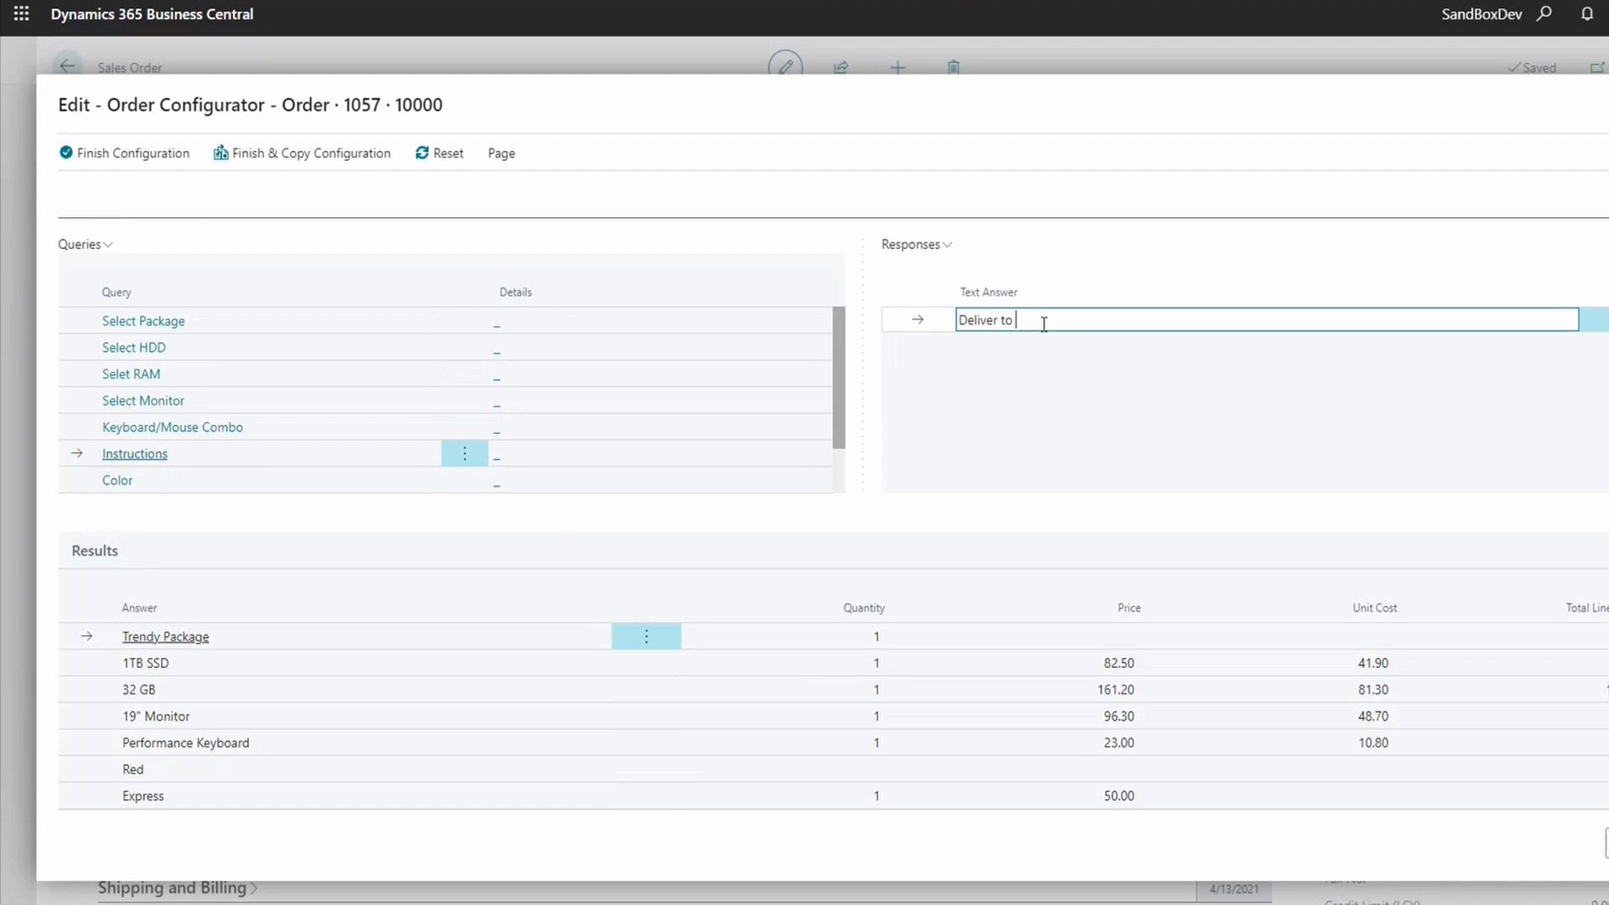
text(Deliver to)
key(BackSpace)
key(BackSpace)
key(BackSpace)
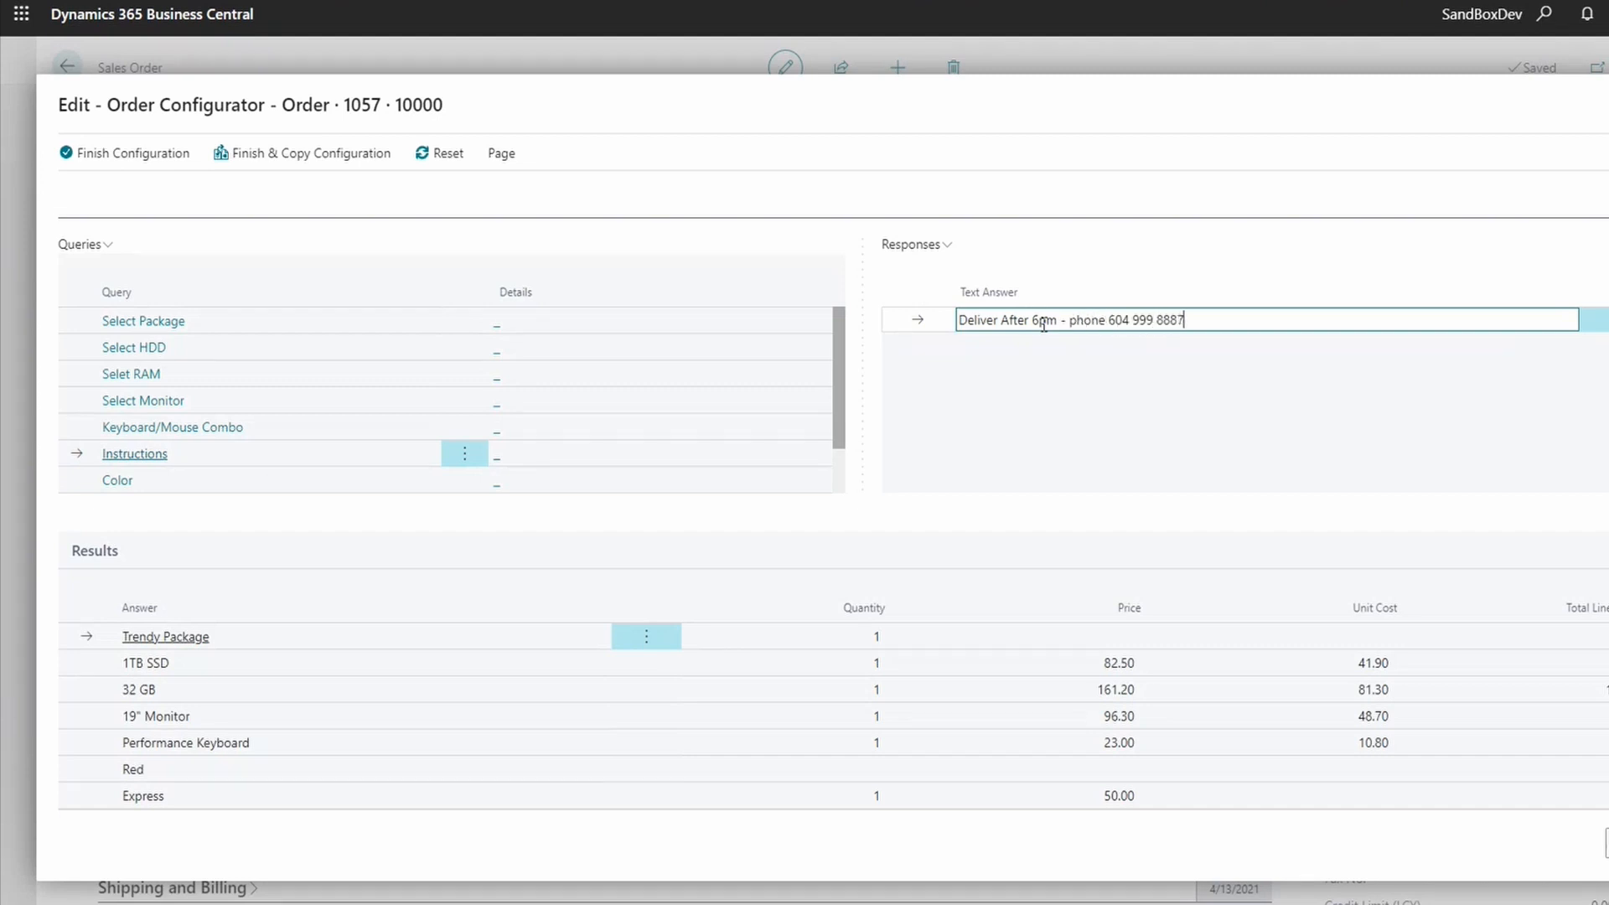
key(Tab)
- Change the colour selection from Red to Blue
click(107, 485)
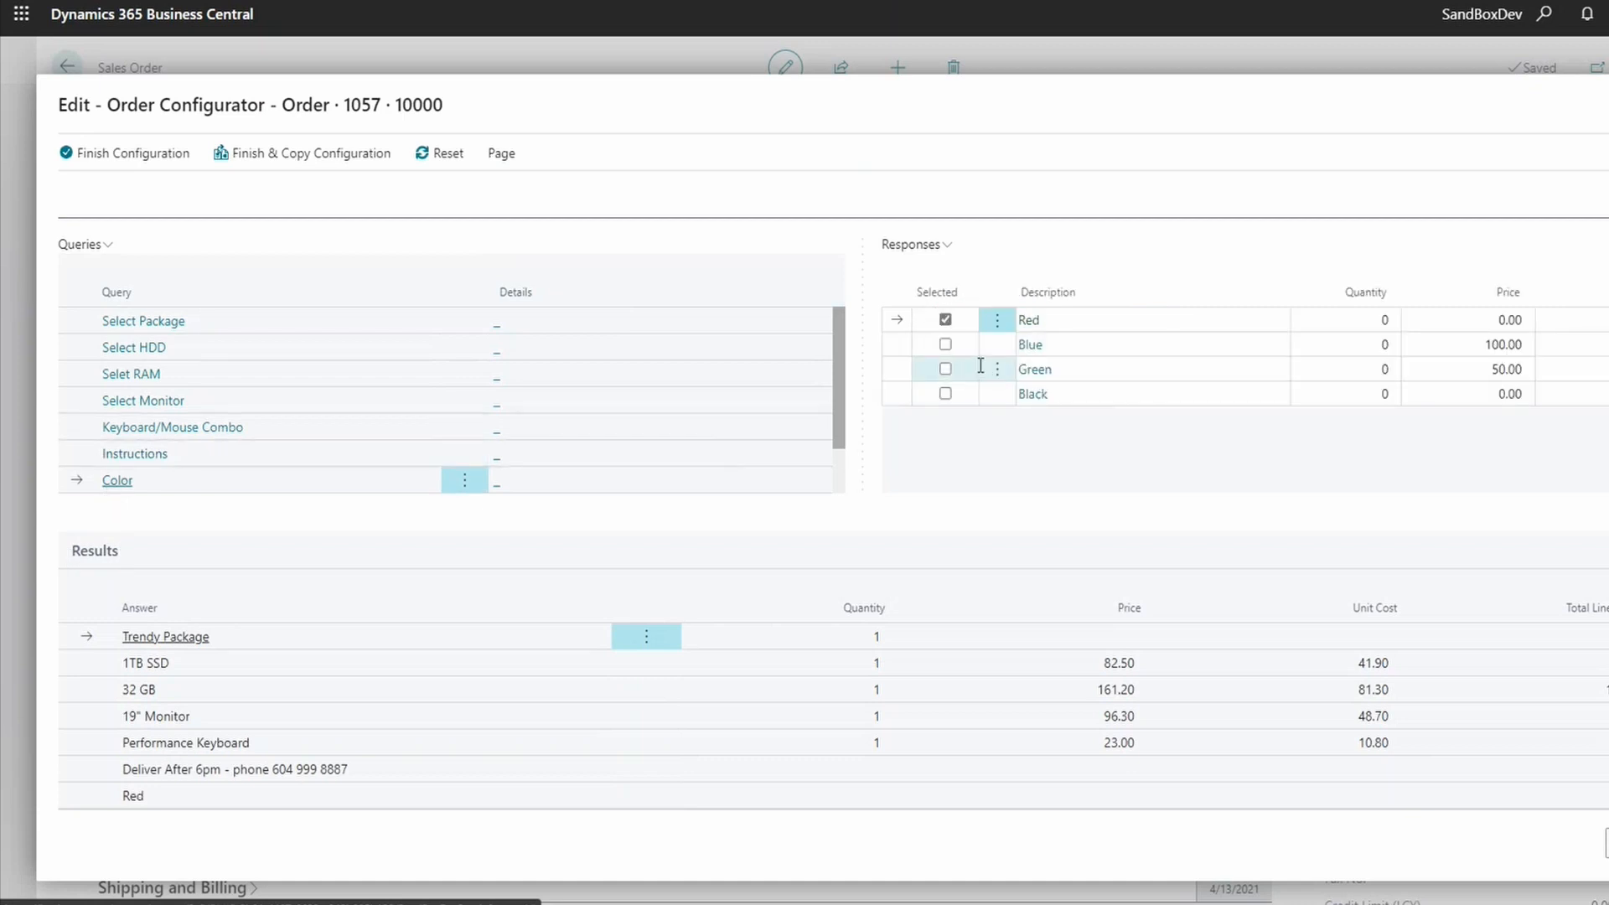
click(945, 346)
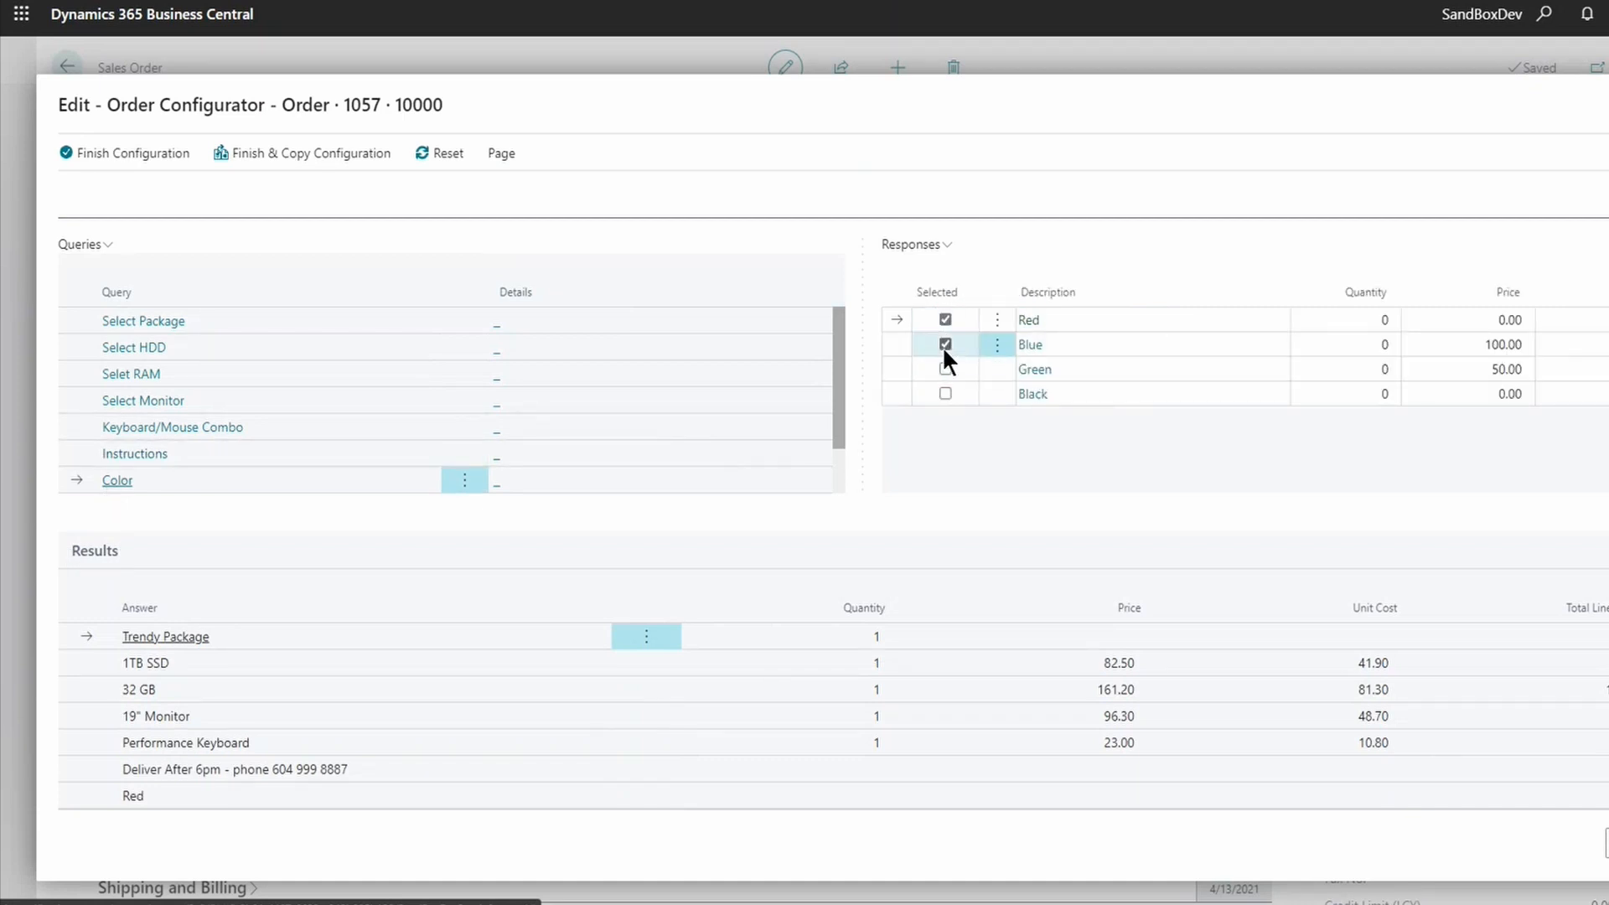
scroll(828, 663, down, 2)
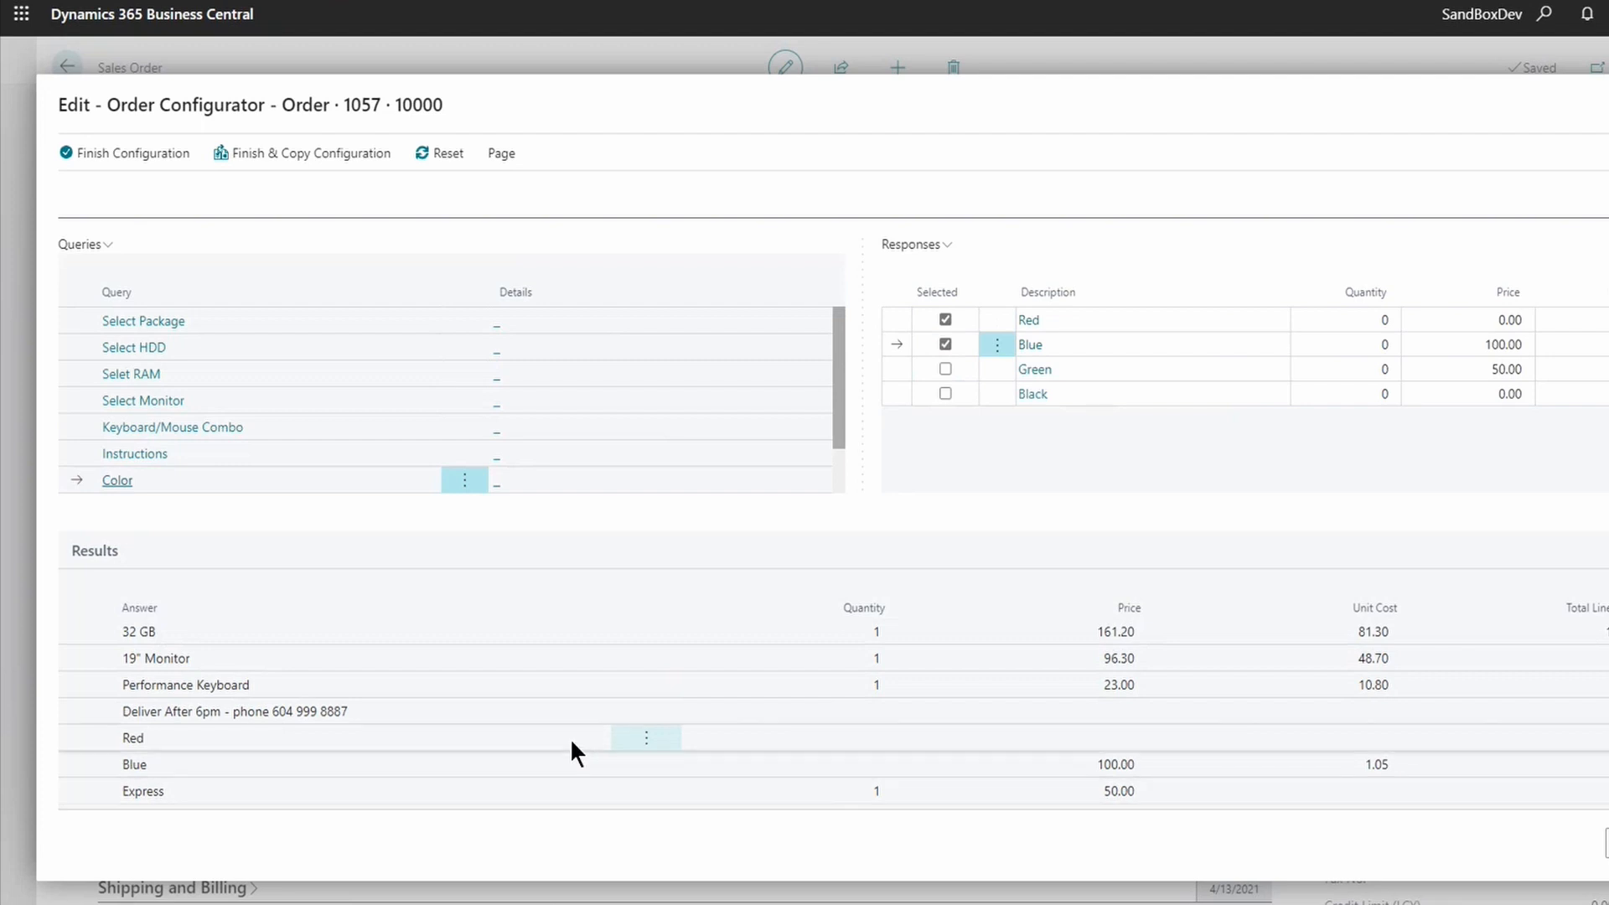
click(948, 320)
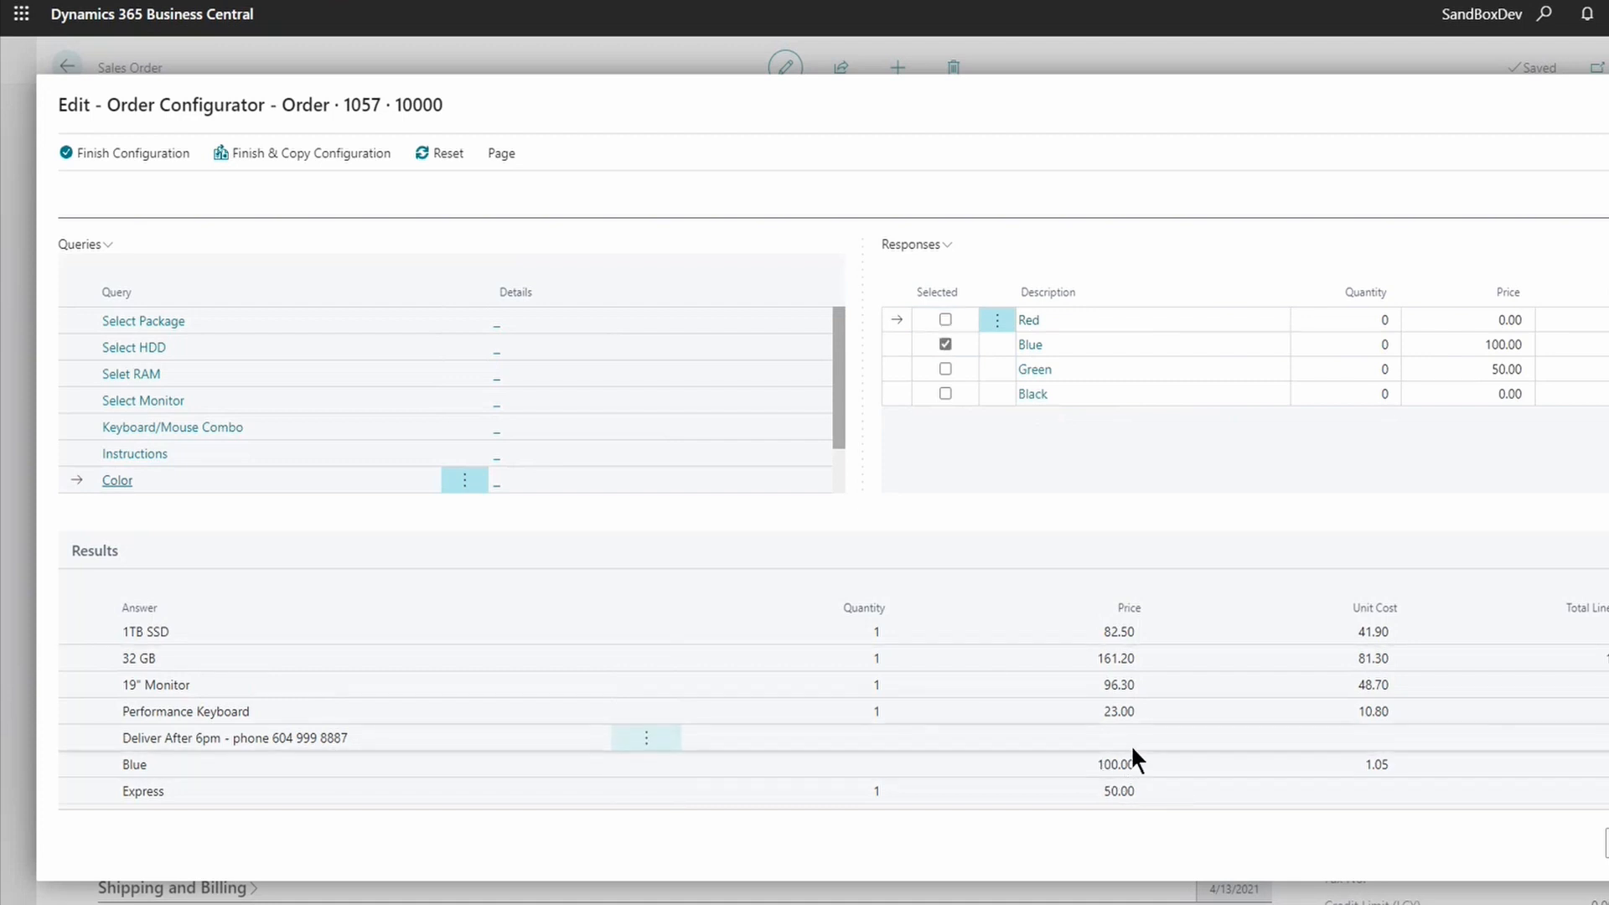
scroll(143, 461, down, 2)
- Add Labor Charges, then review the saved delivery instruction and the chosen RAM option
click(141, 452)
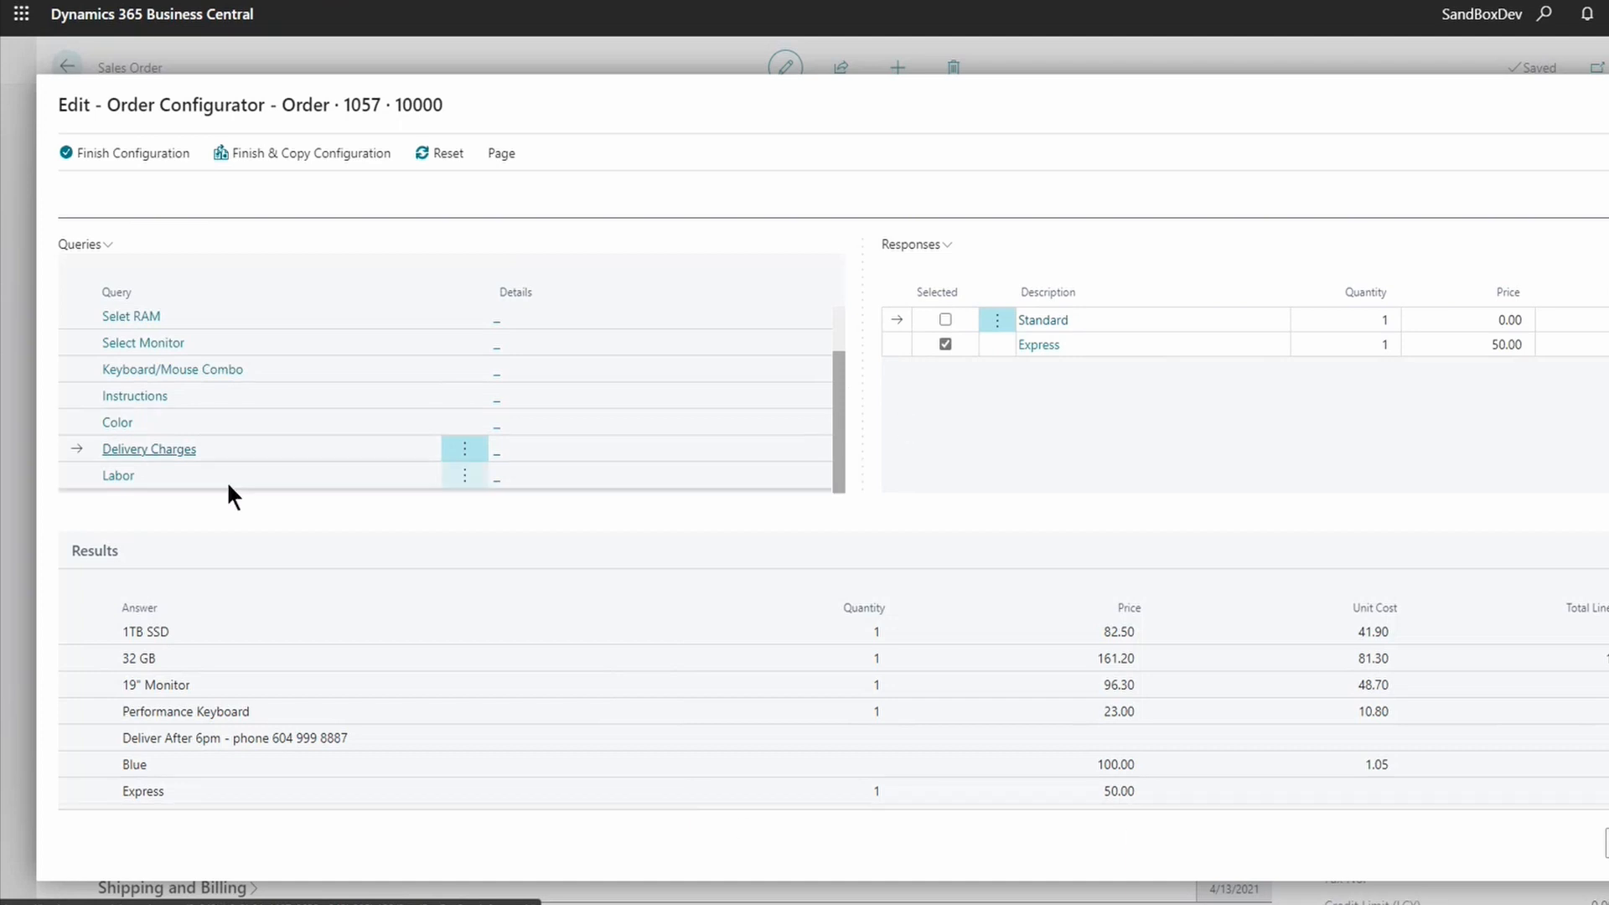
click(116, 475)
click(946, 320)
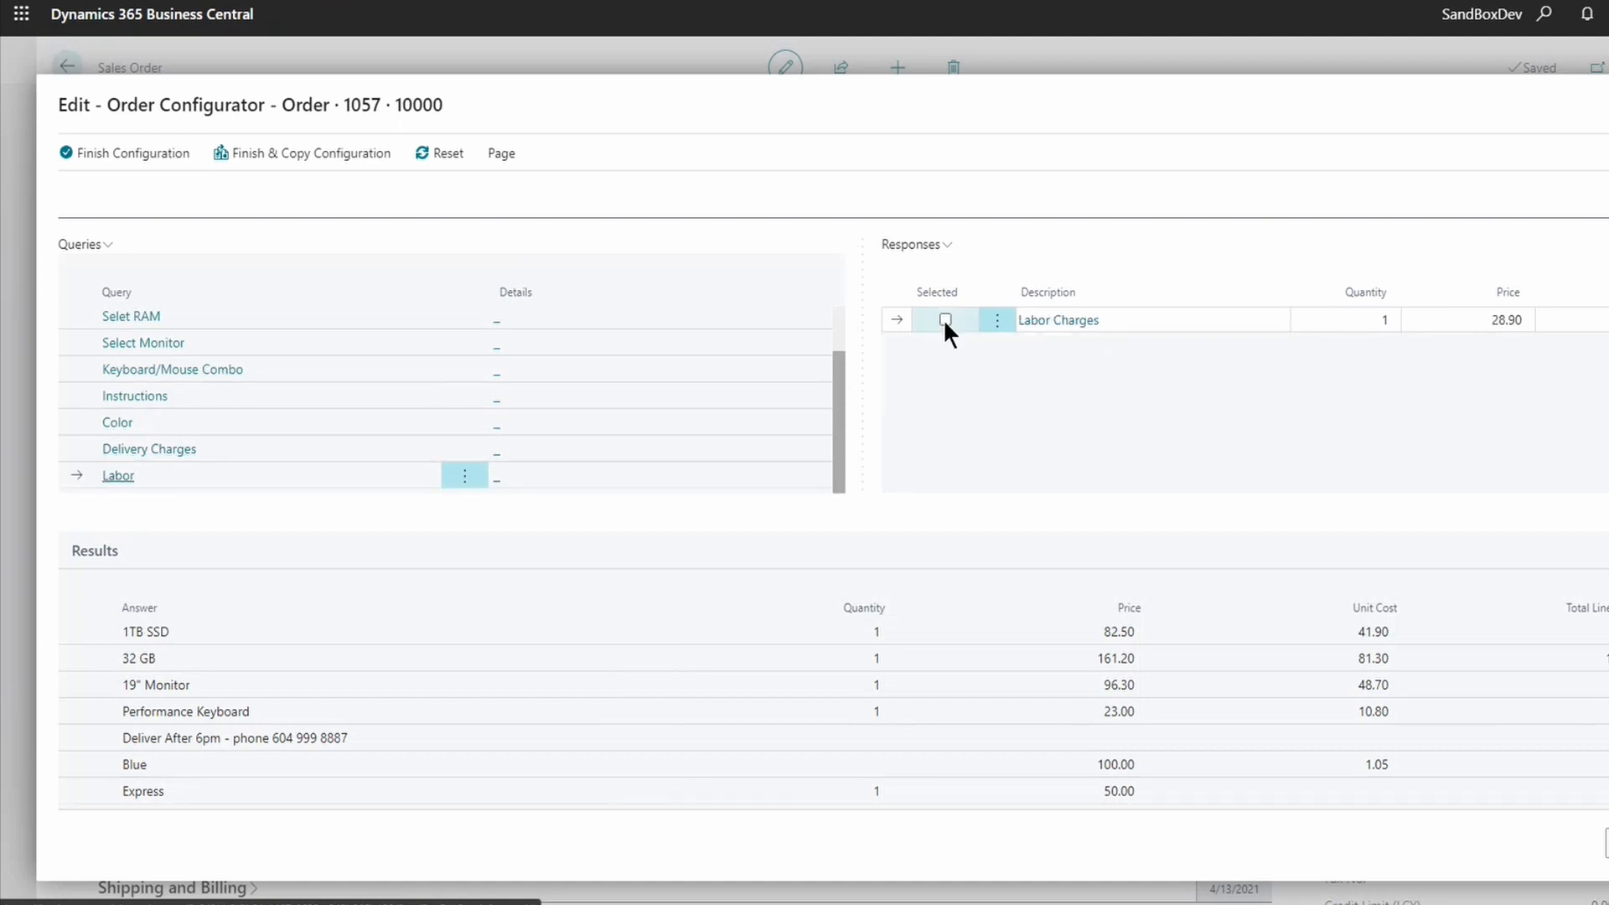
scroll(1415, 643, down, 1)
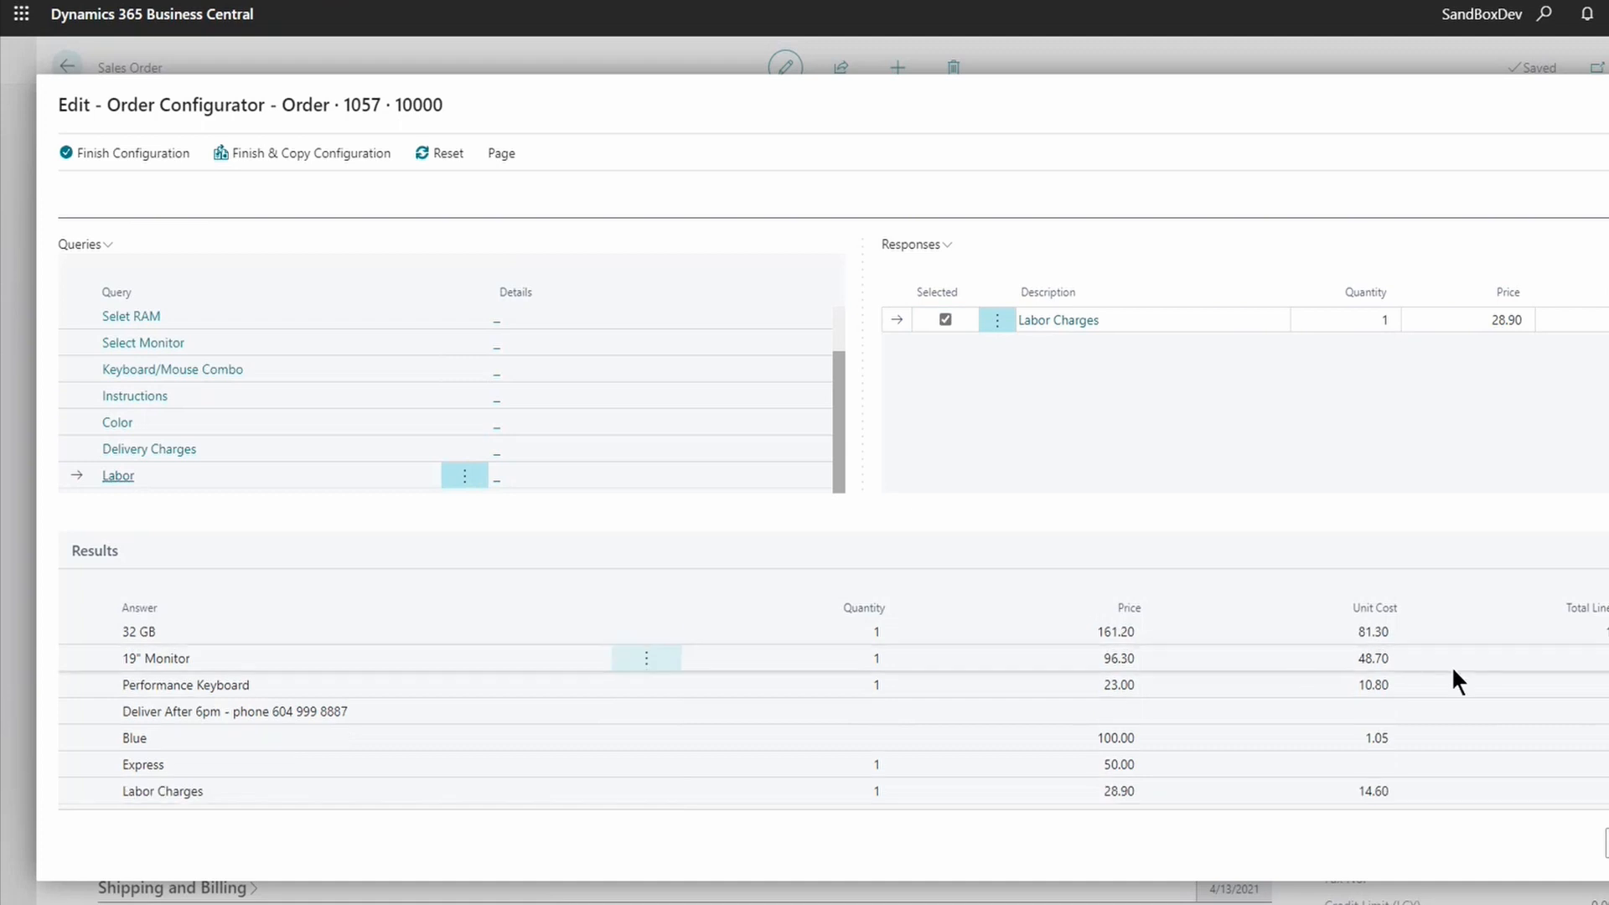
click(134, 395)
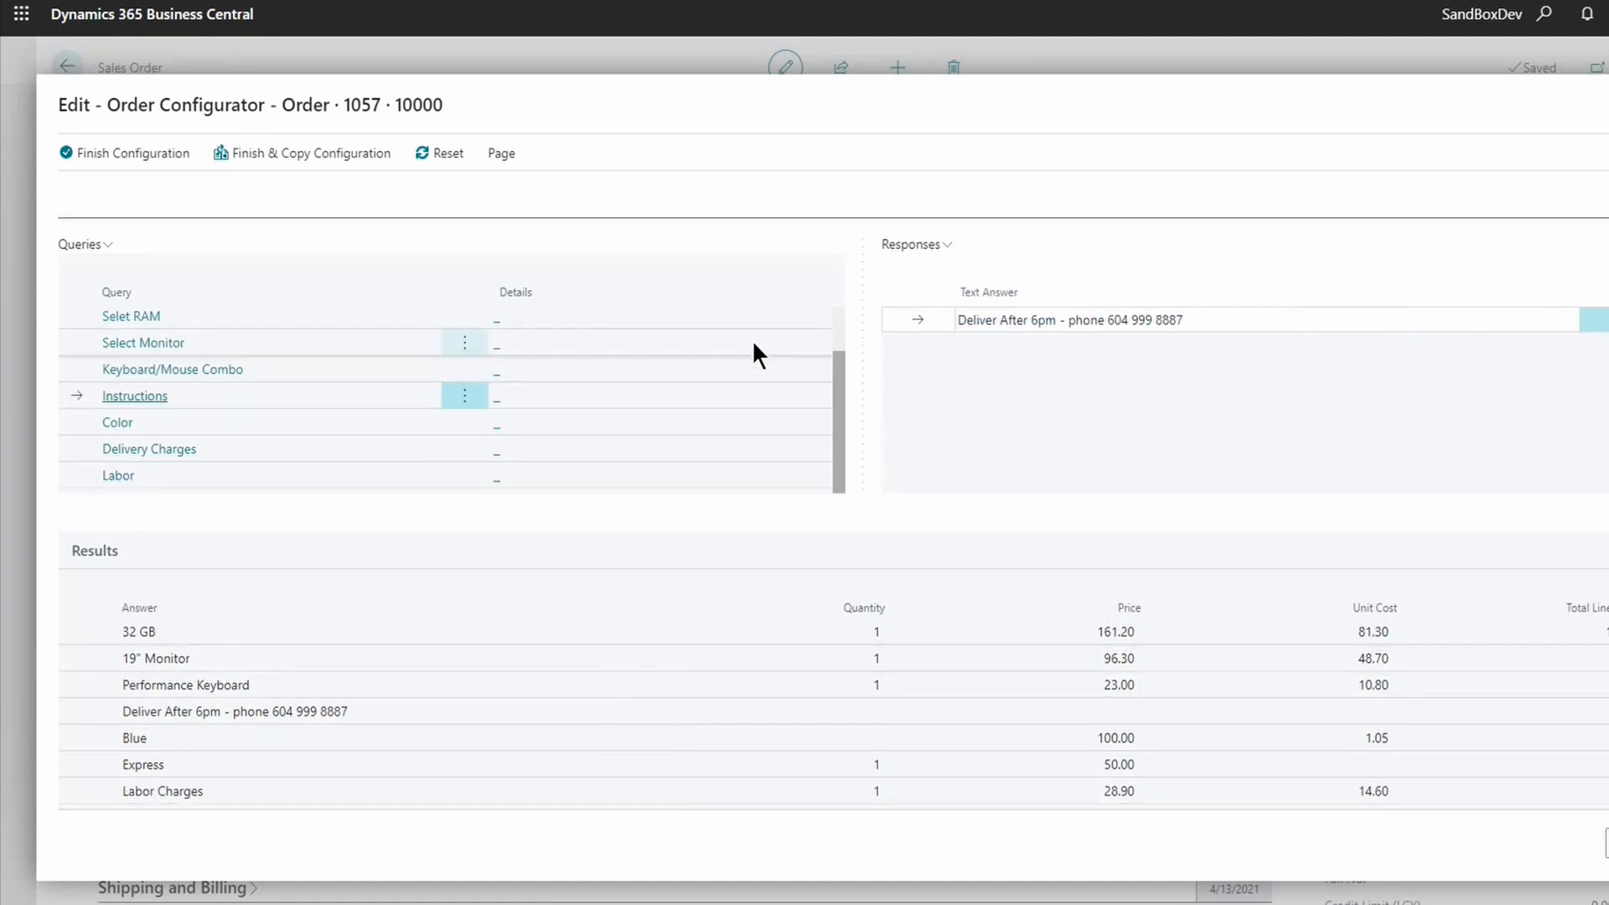
scroll(271, 390, up, 1)
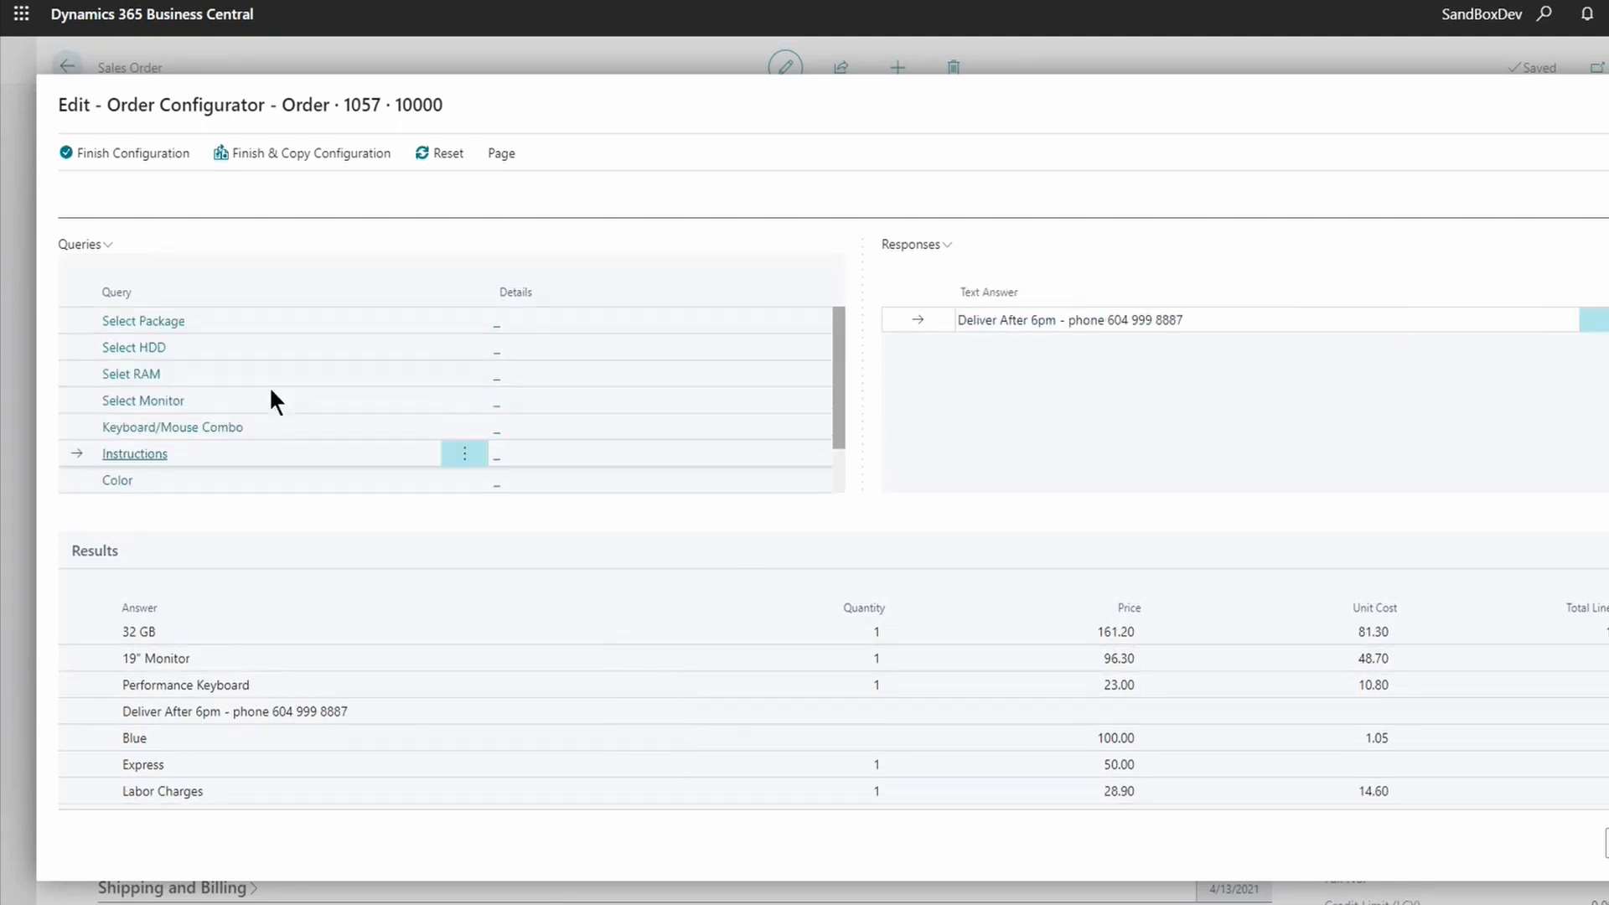
click(120, 375)
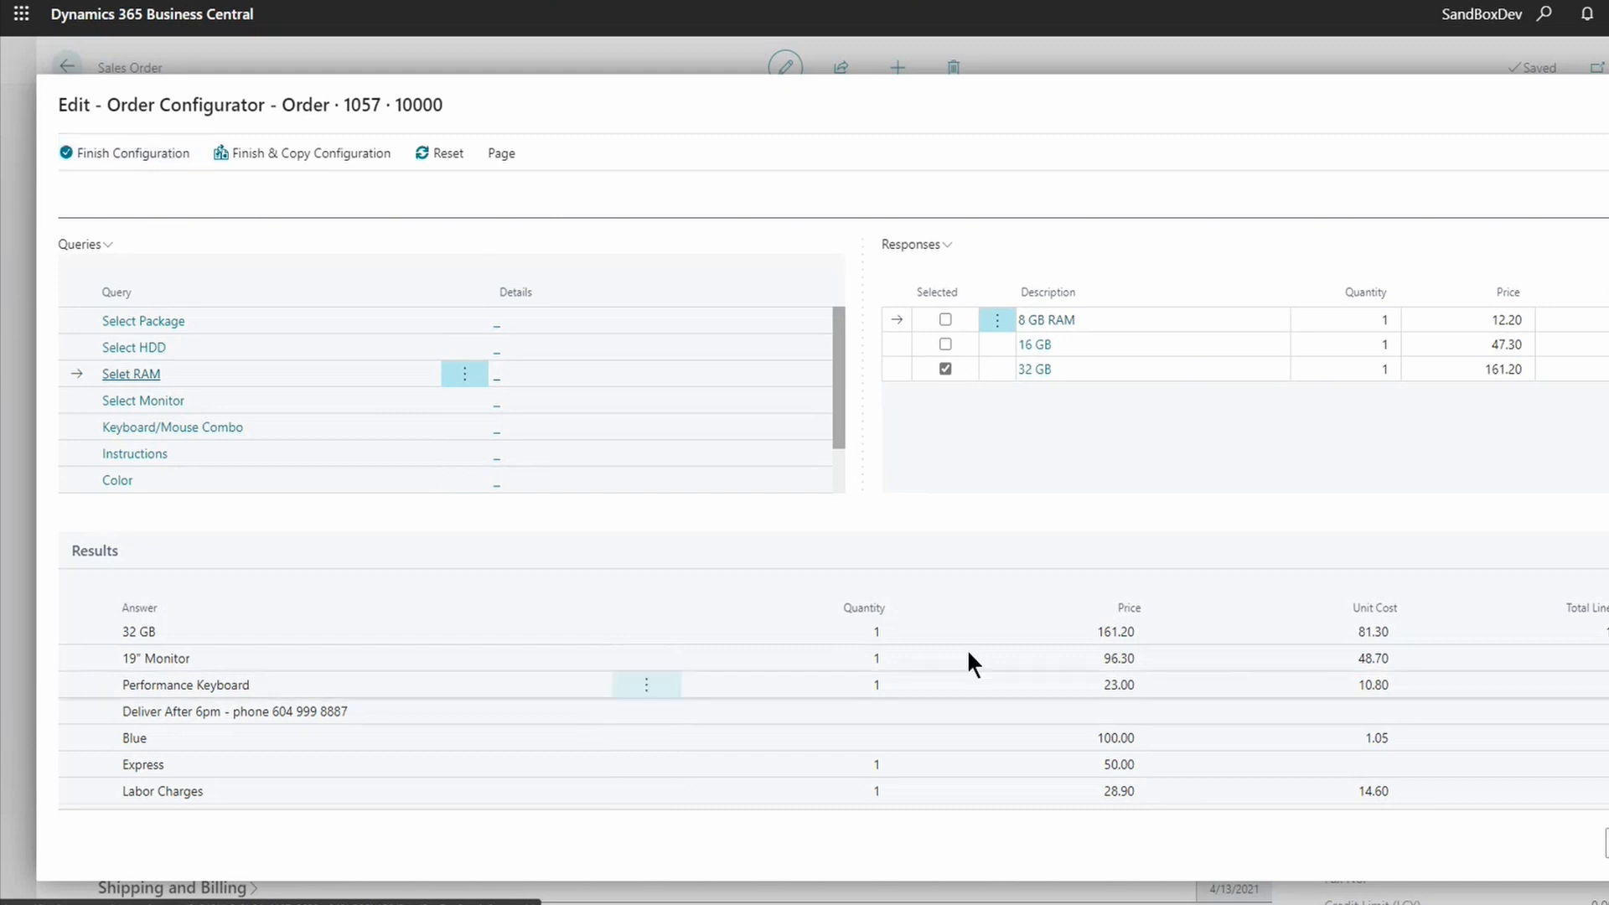
scroll(738, 526, up, 1)
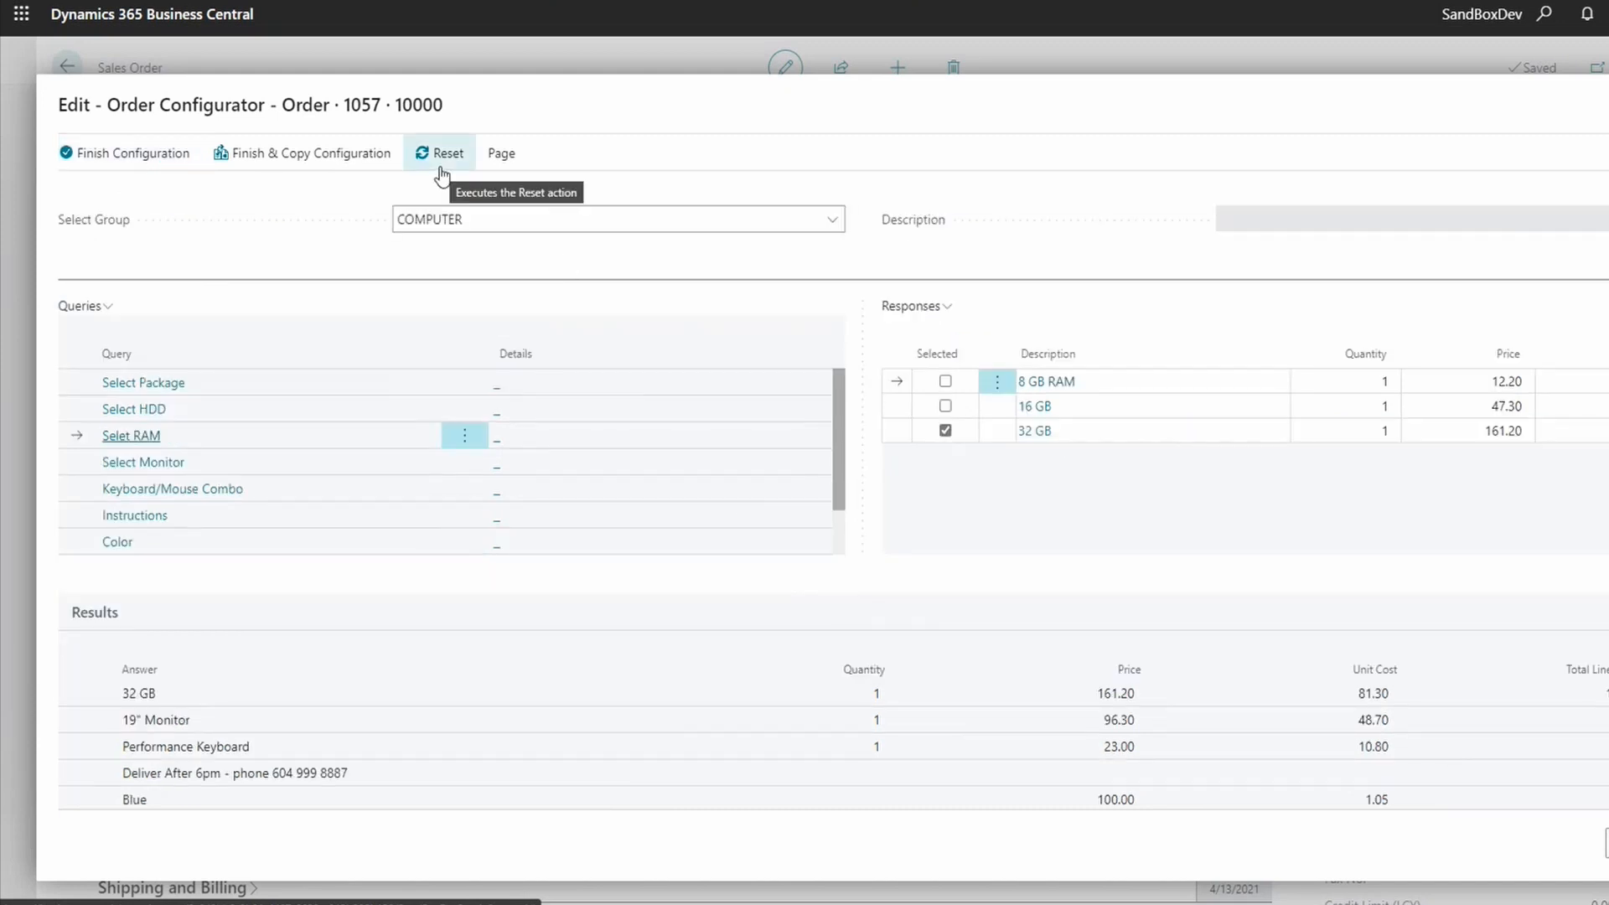
- Finish the configuration as a new item with the existing BOM and create the assembly order
click(127, 157)
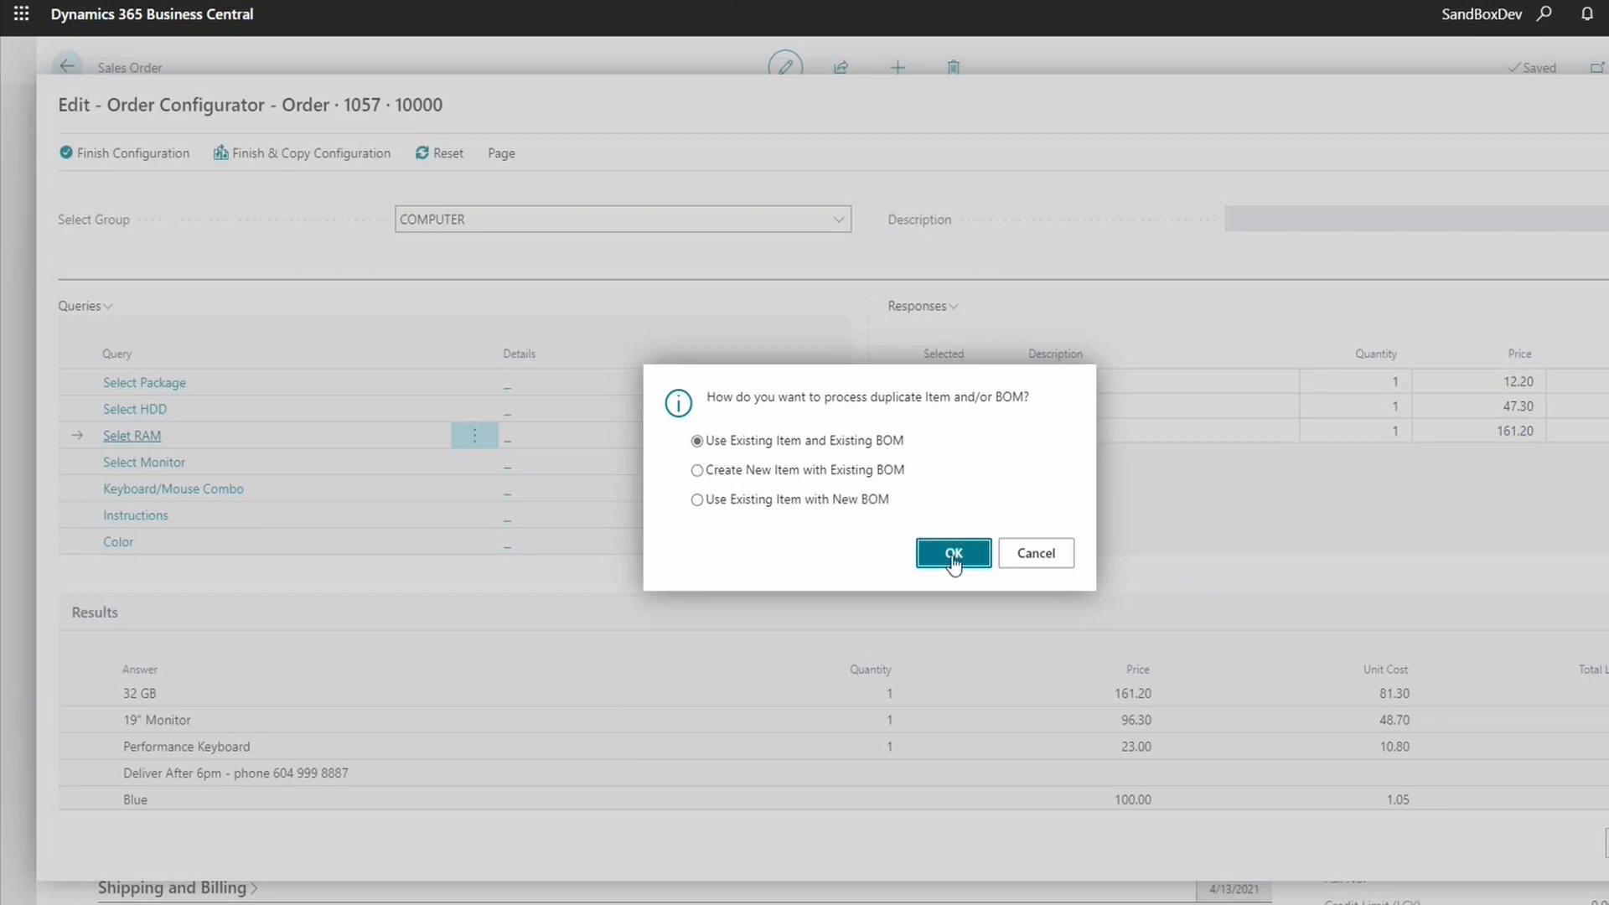
click(736, 470)
click(947, 558)
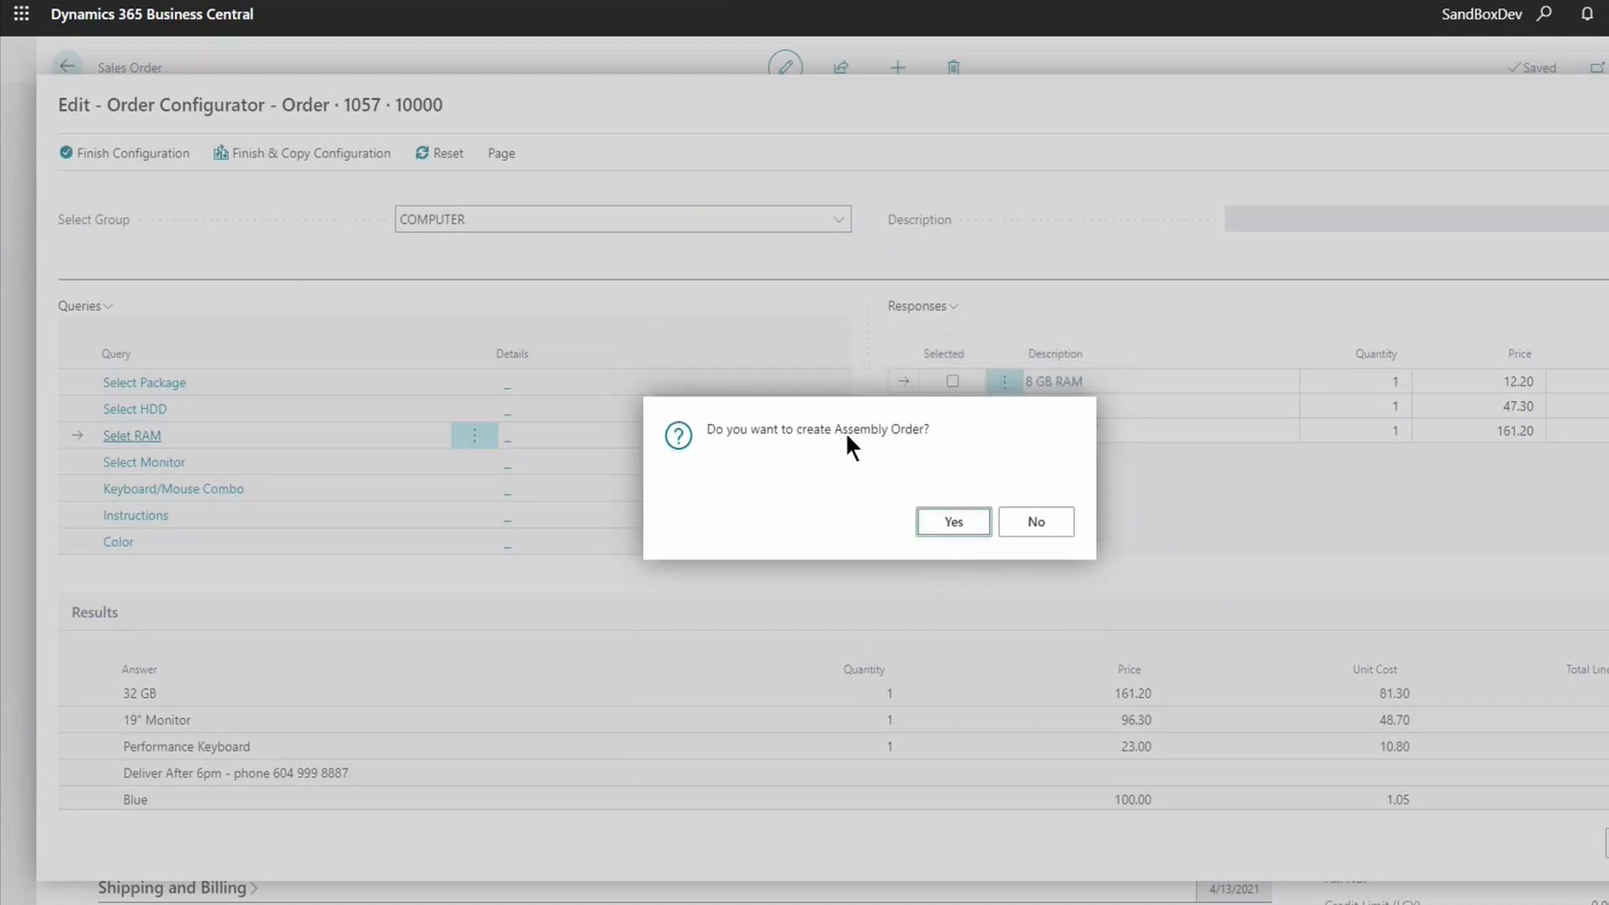
click(956, 522)
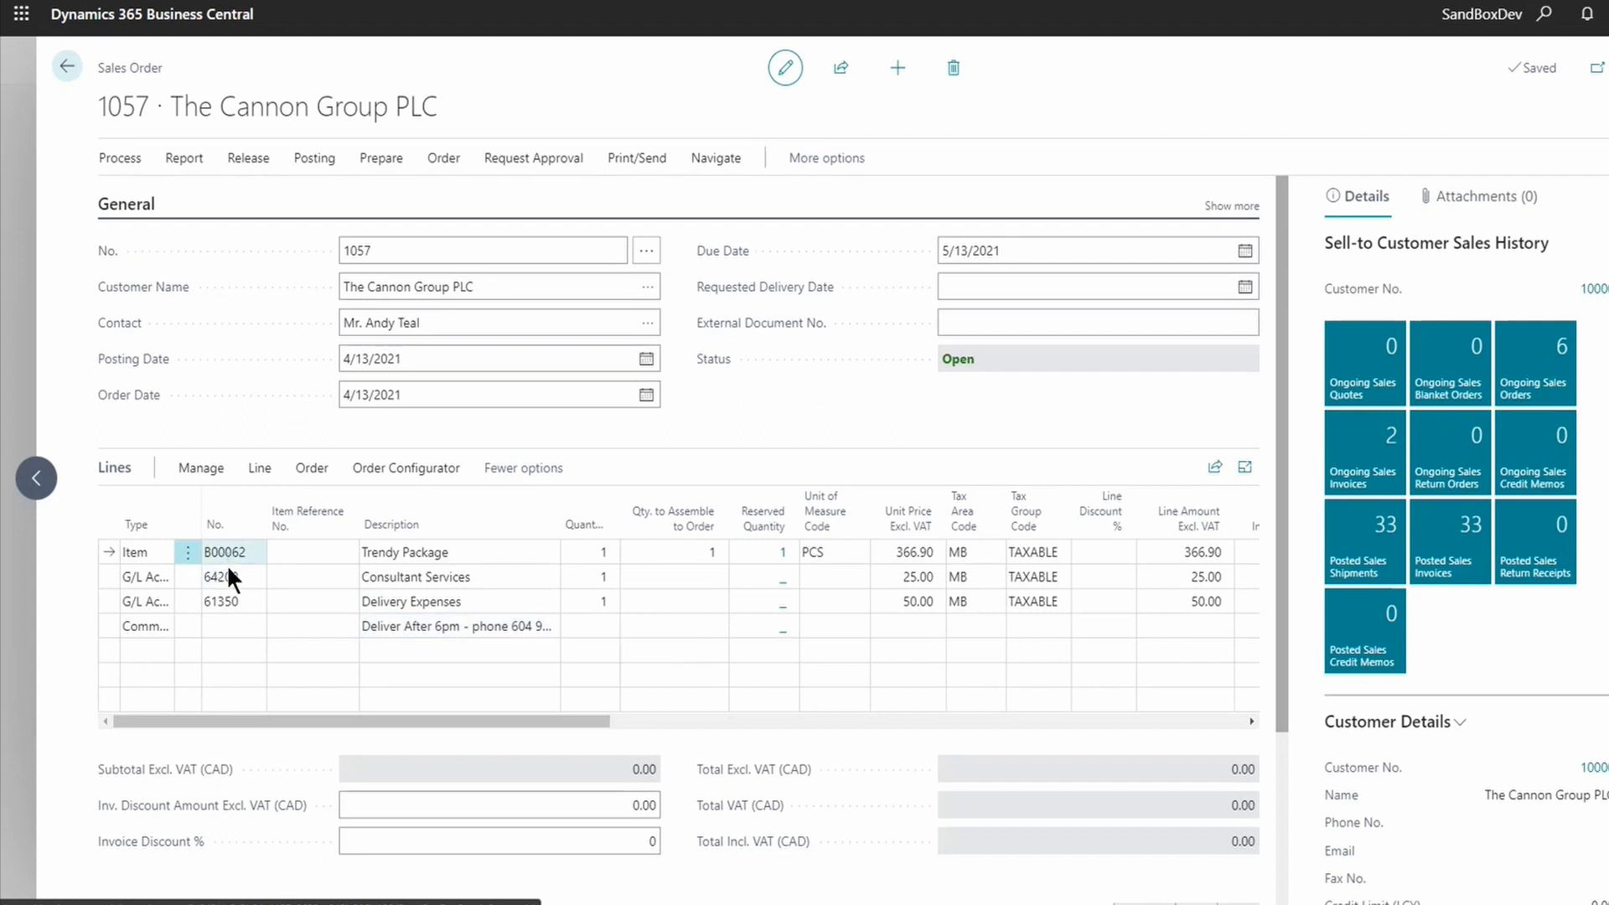
- Review the Trendy Package's assemble-to-order components, then add a blank comment line to order 1057
click(464, 553)
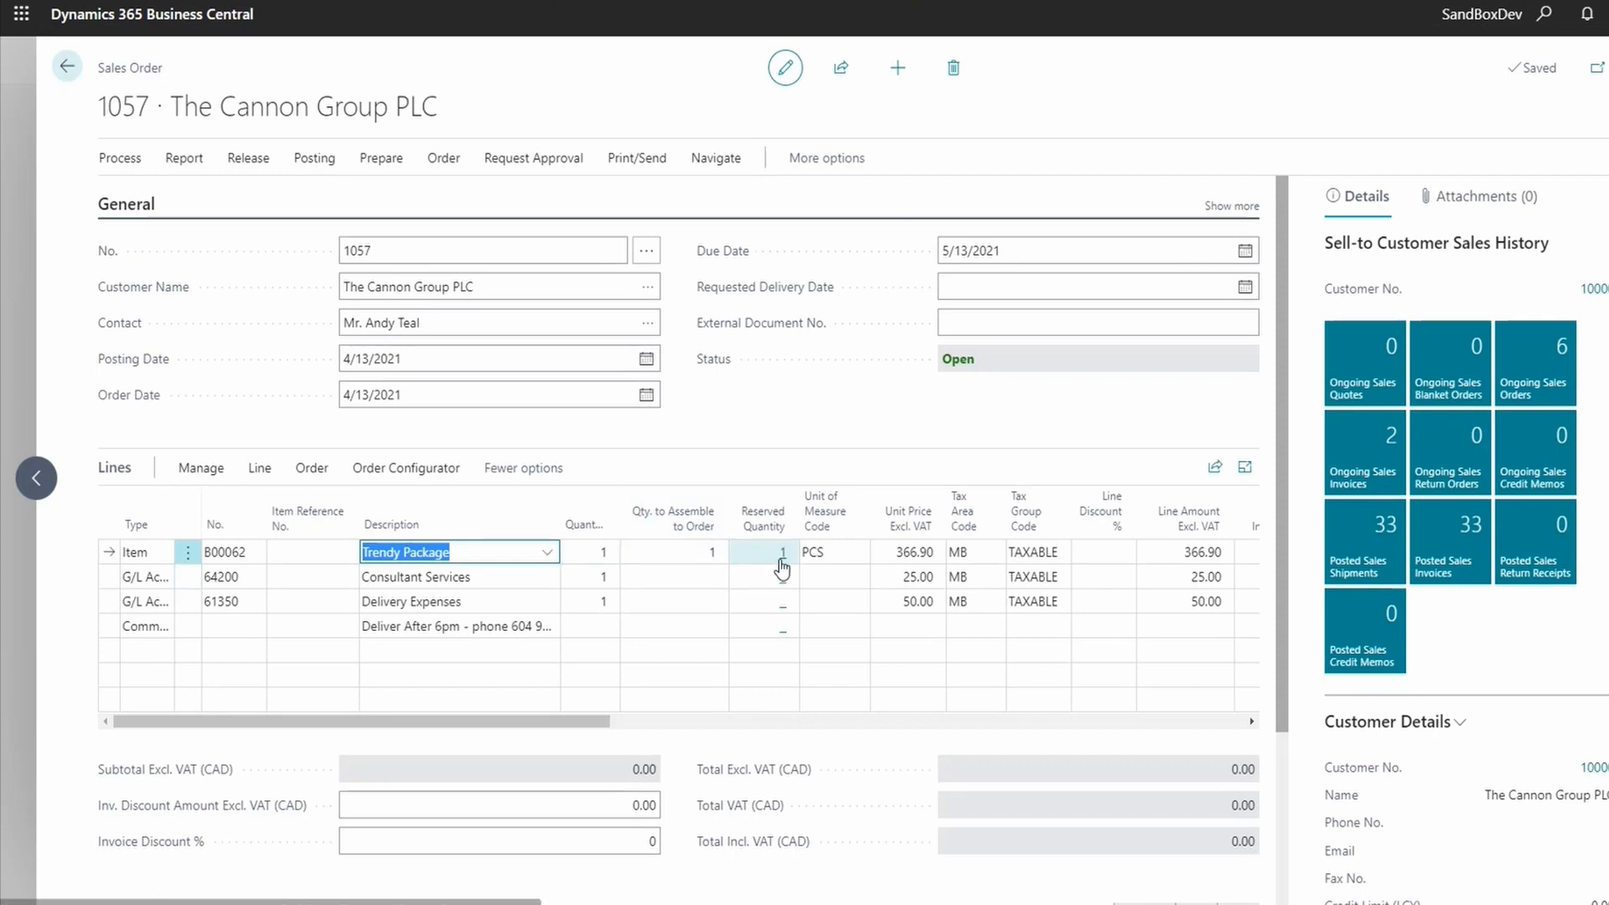
click(127, 203)
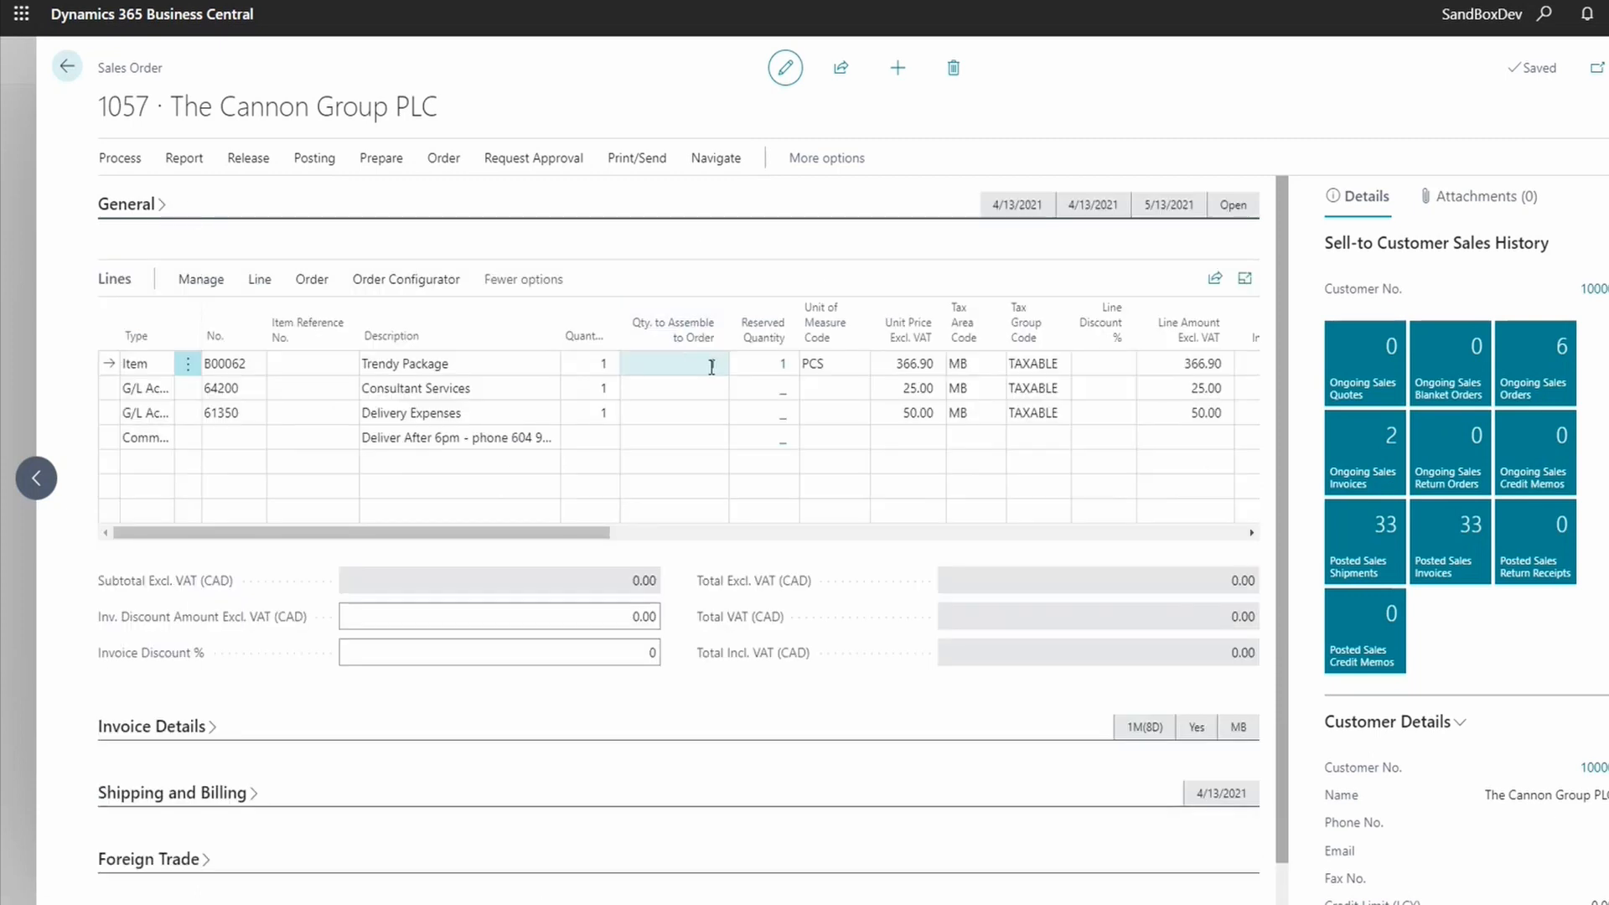
click(712, 367)
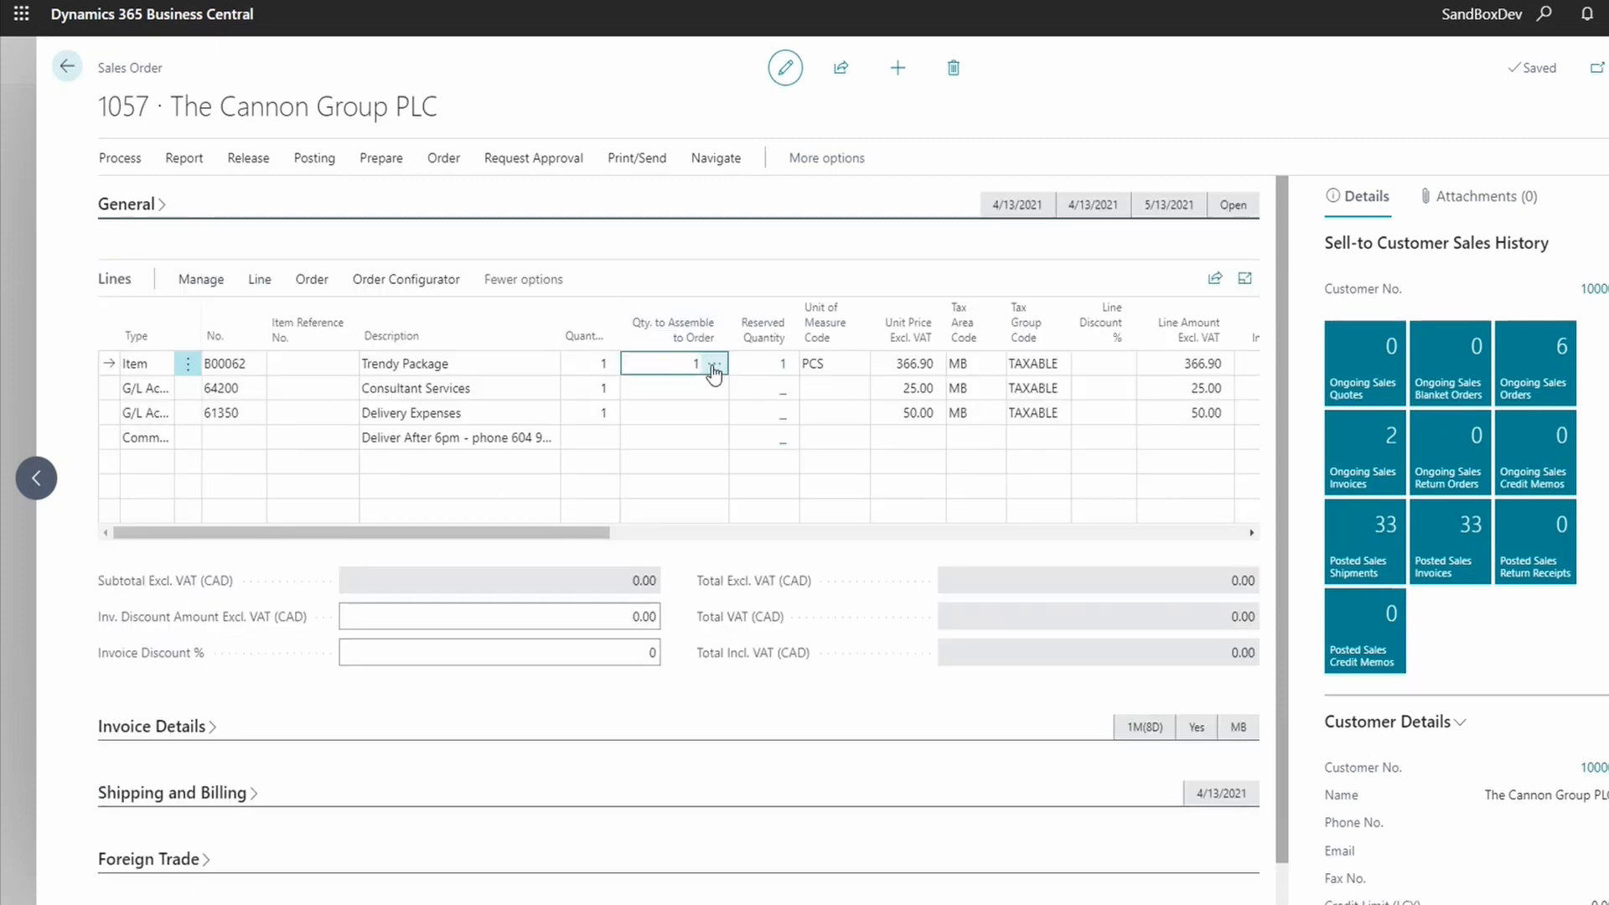
click(715, 369)
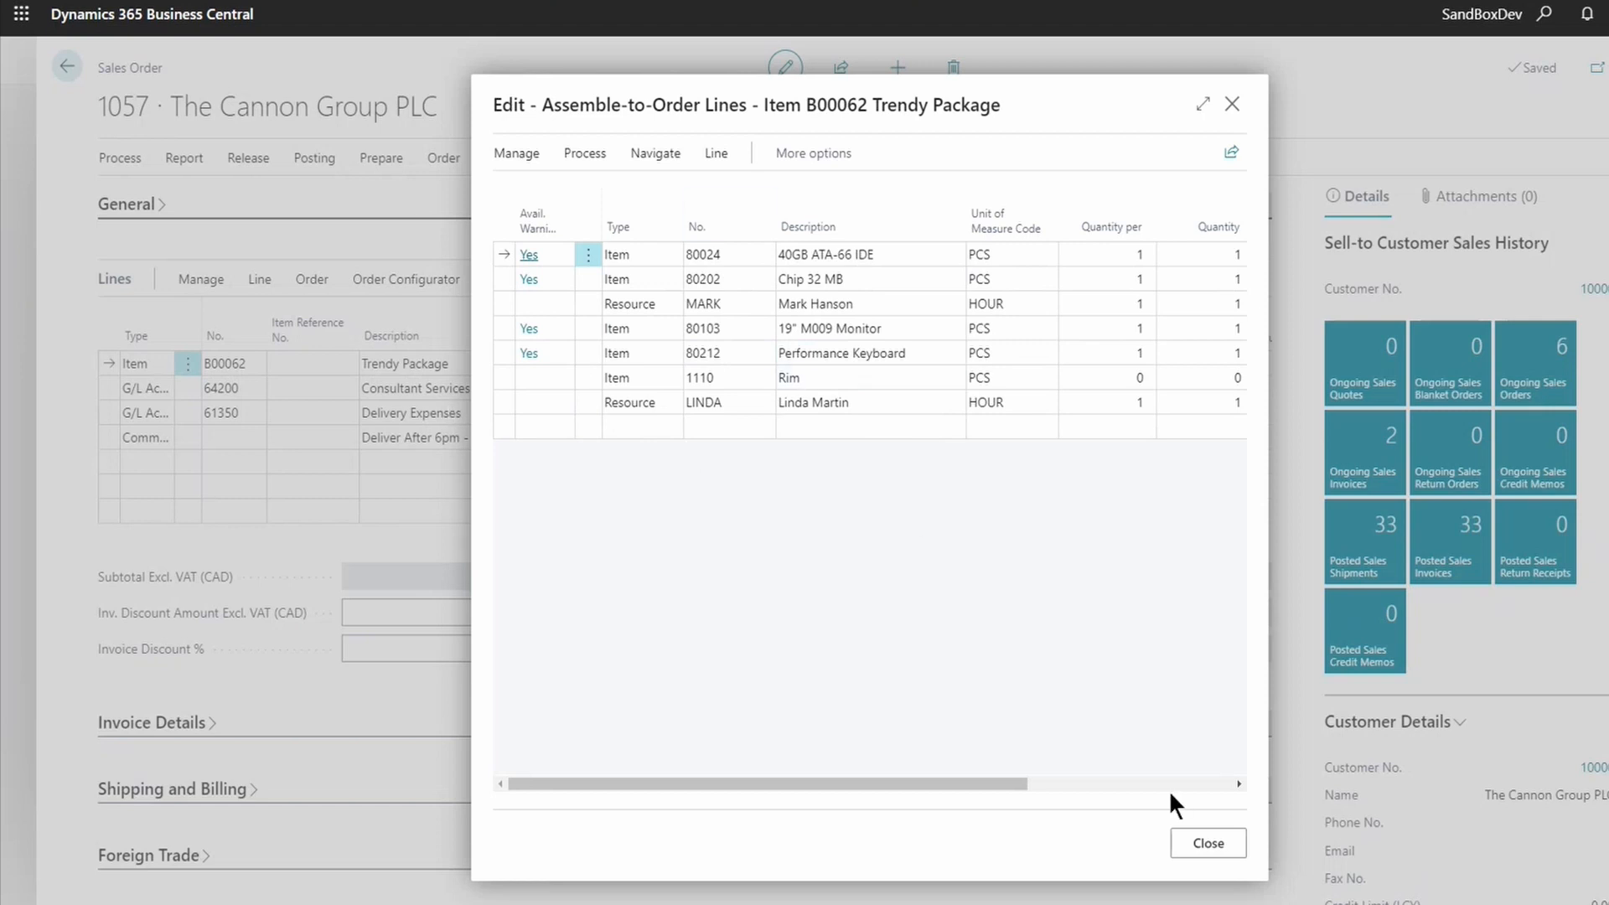
click(1209, 843)
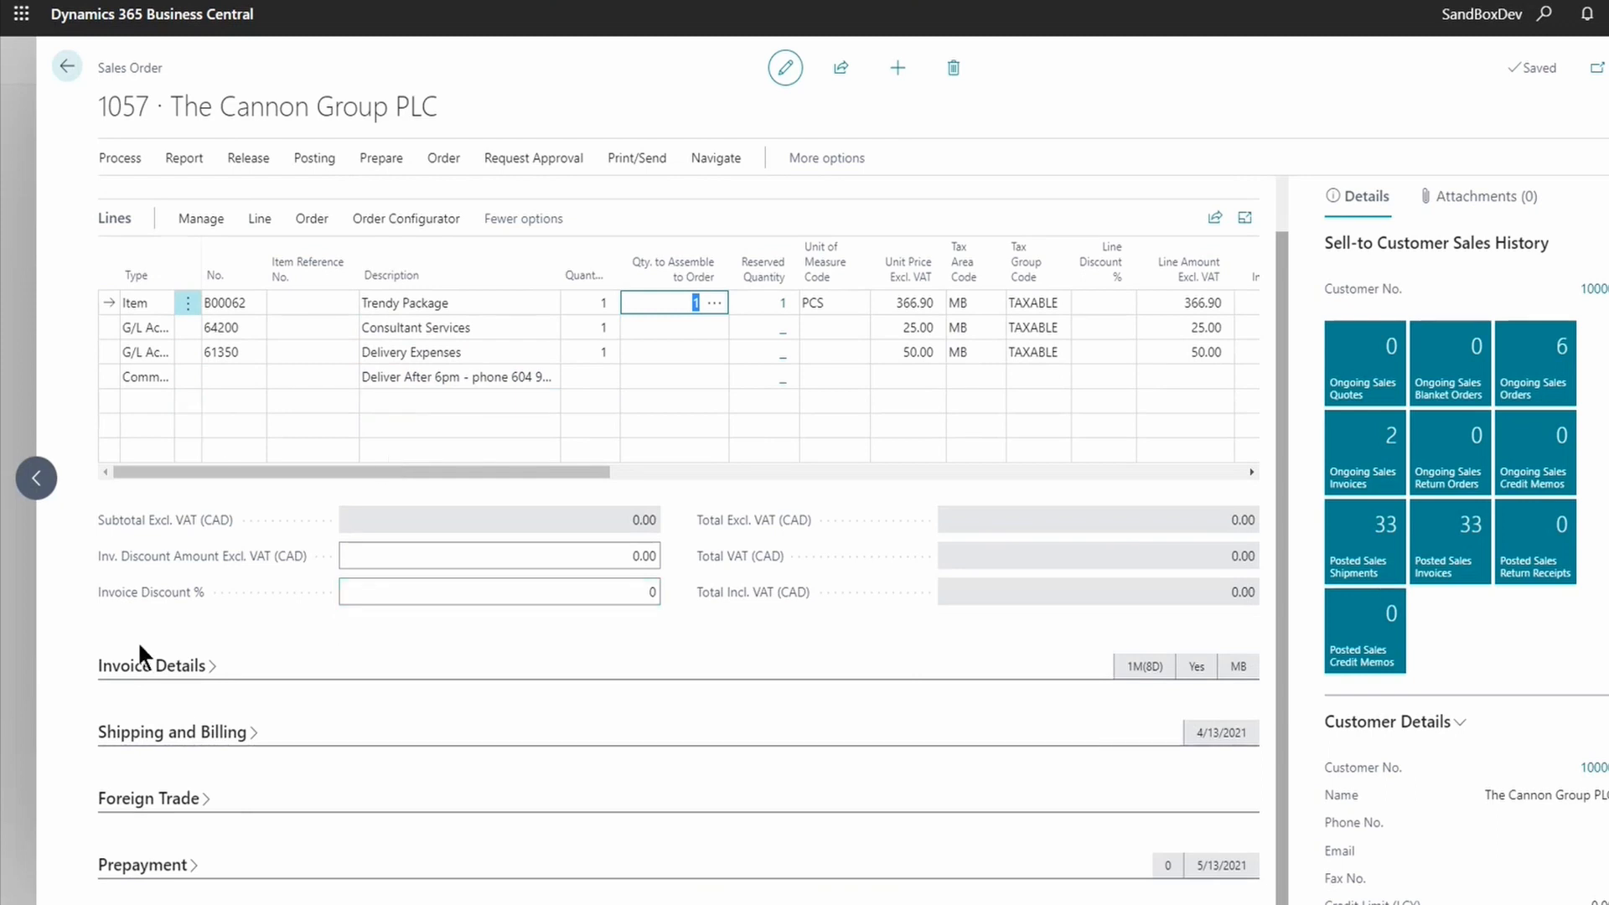
click(232, 487)
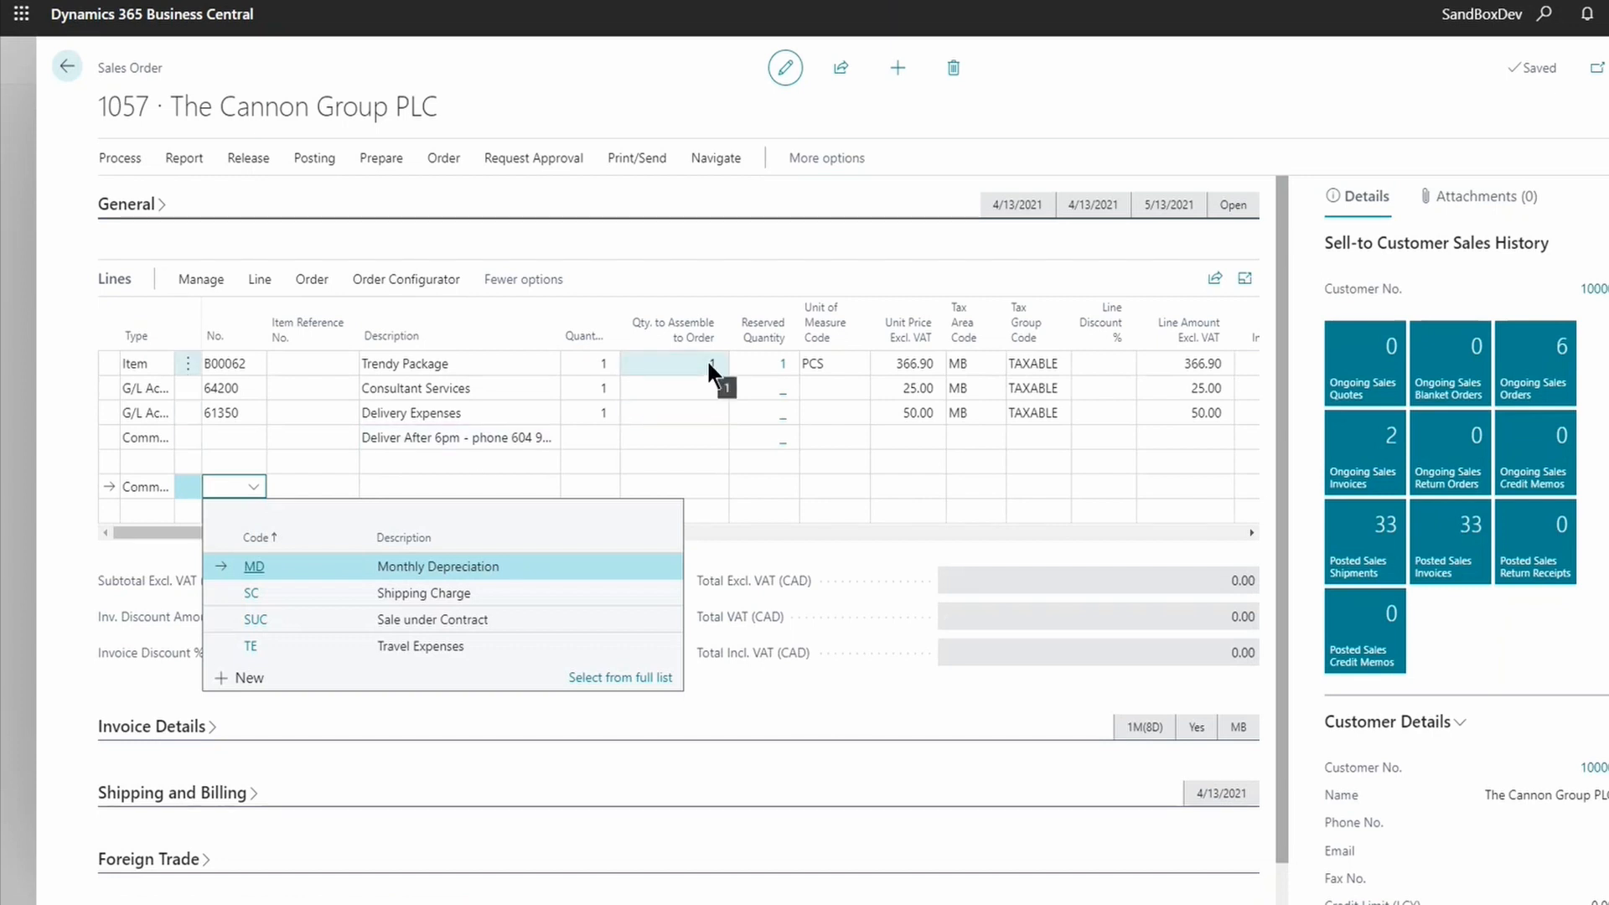
- Start a production configuration for the order line using group PROD-02
click(423, 281)
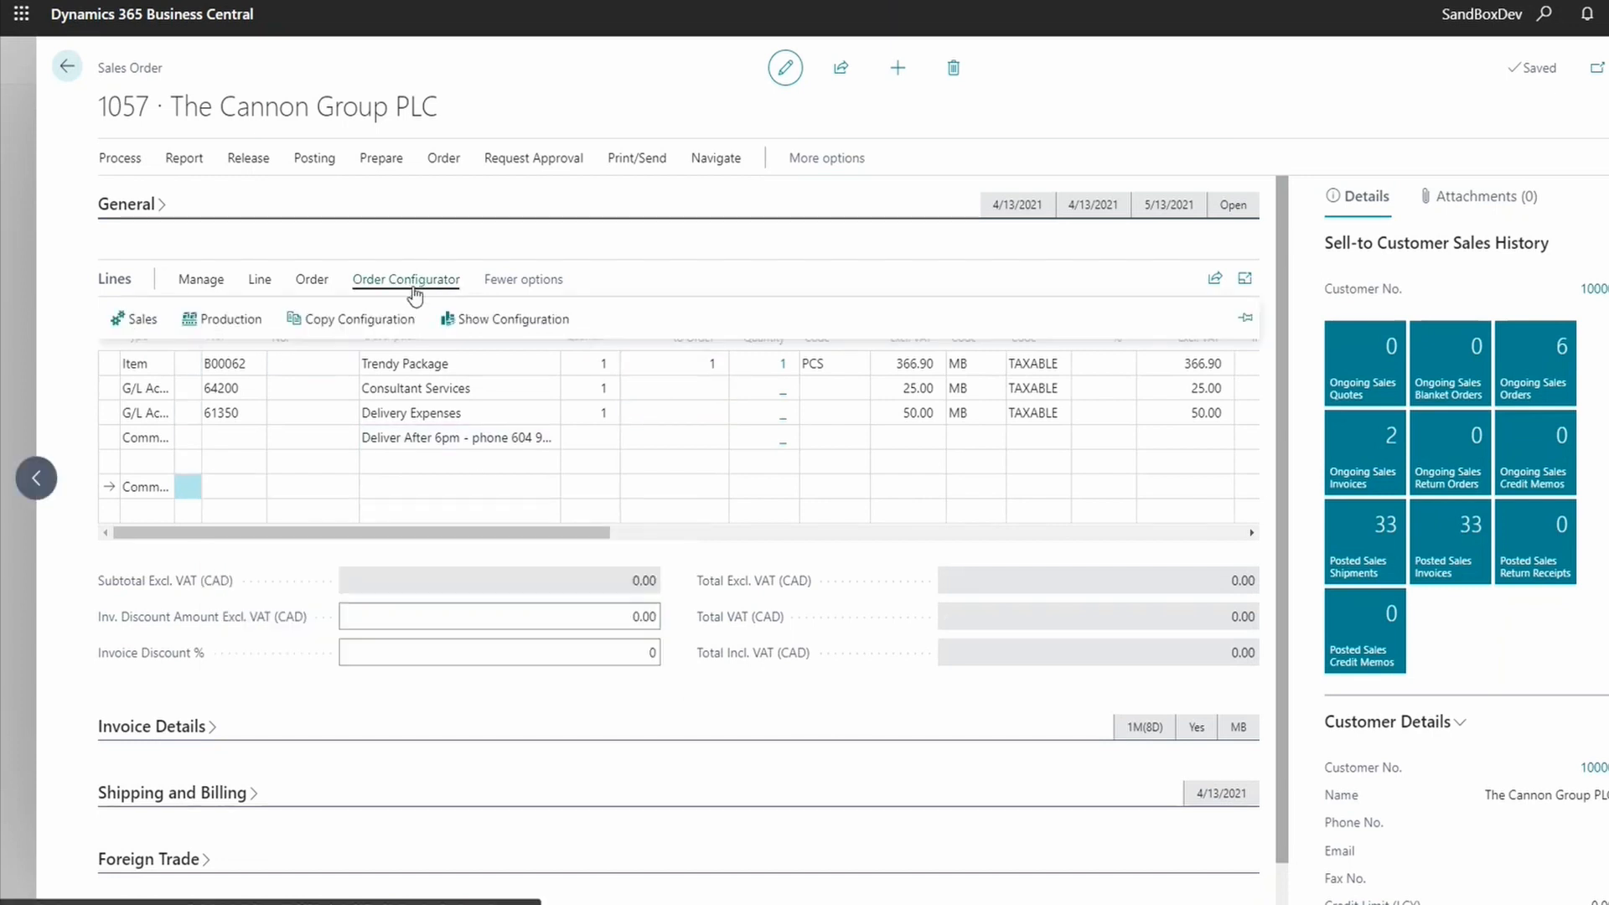
click(224, 320)
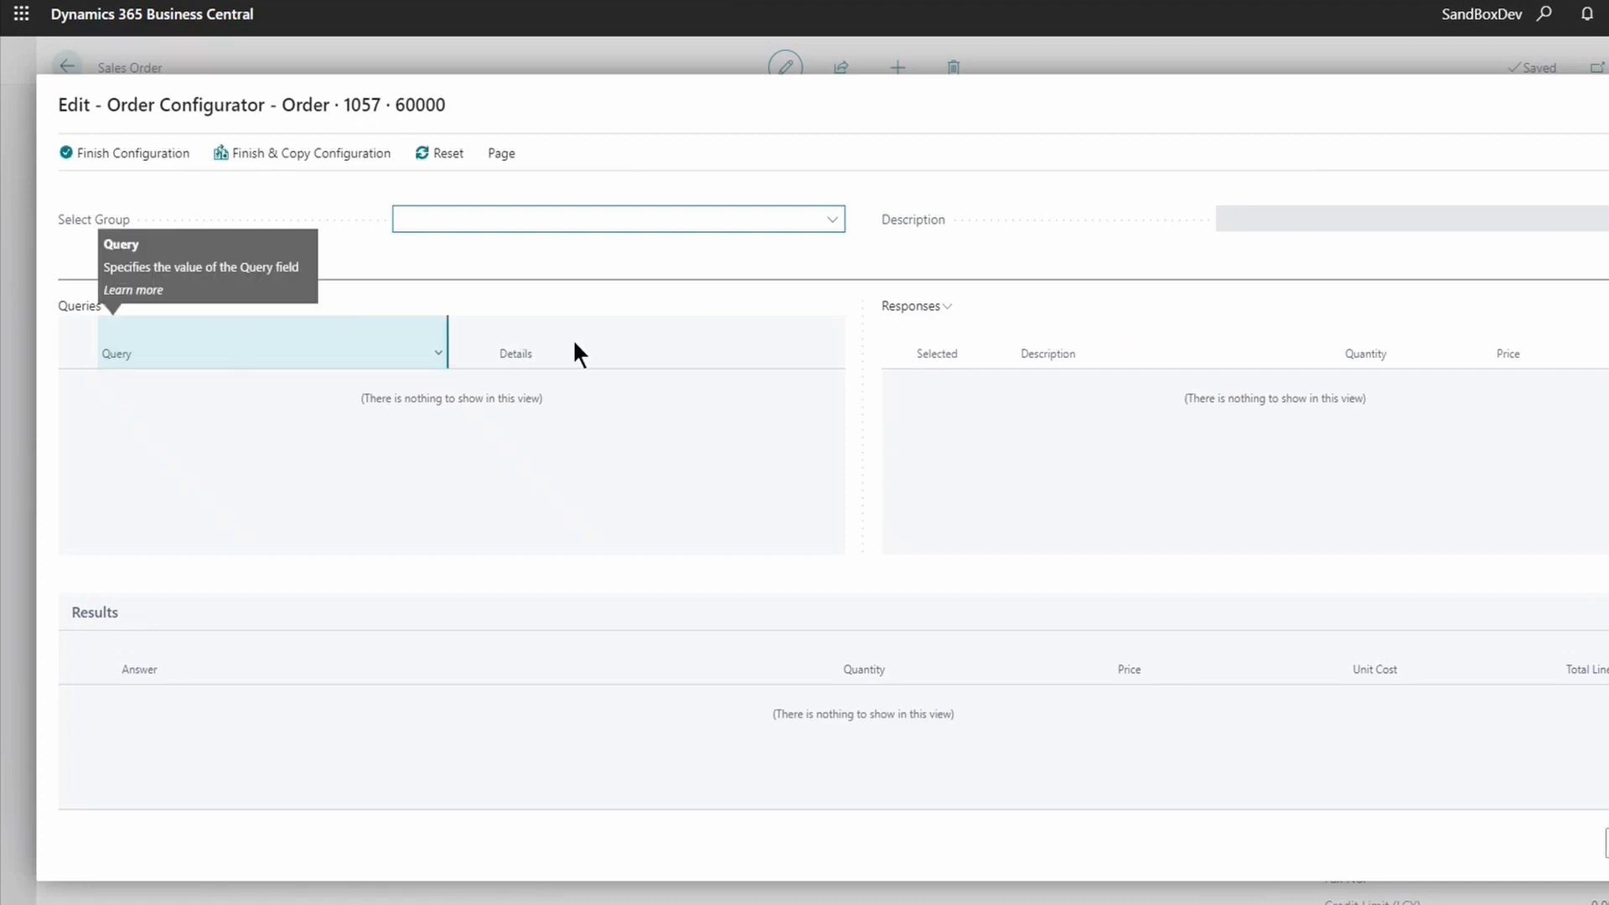
click(832, 219)
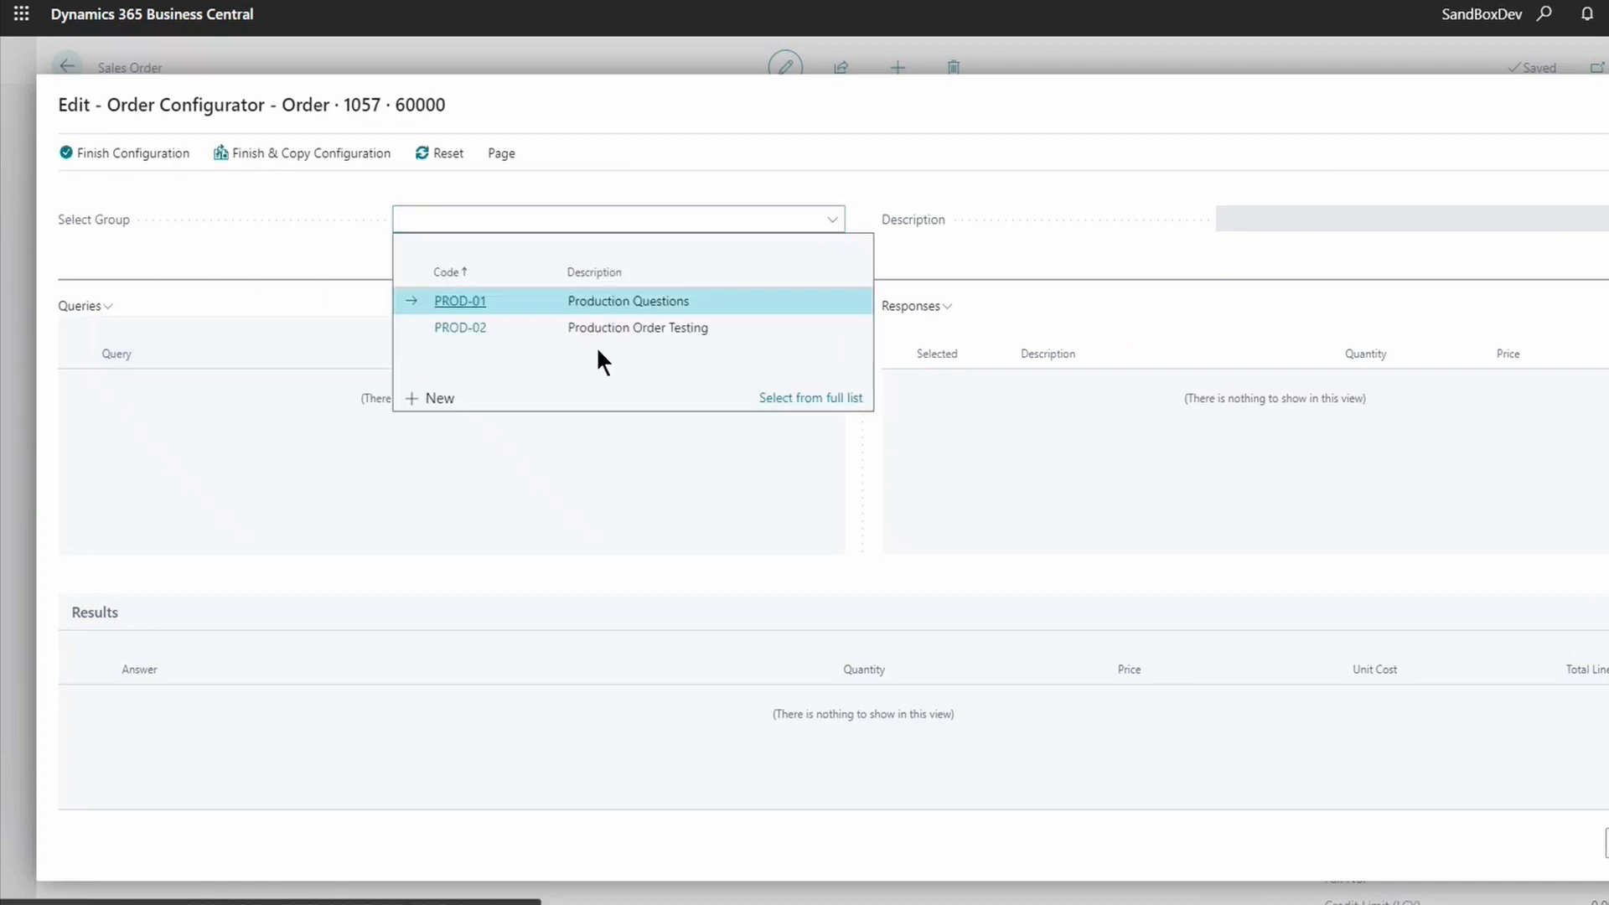
click(445, 327)
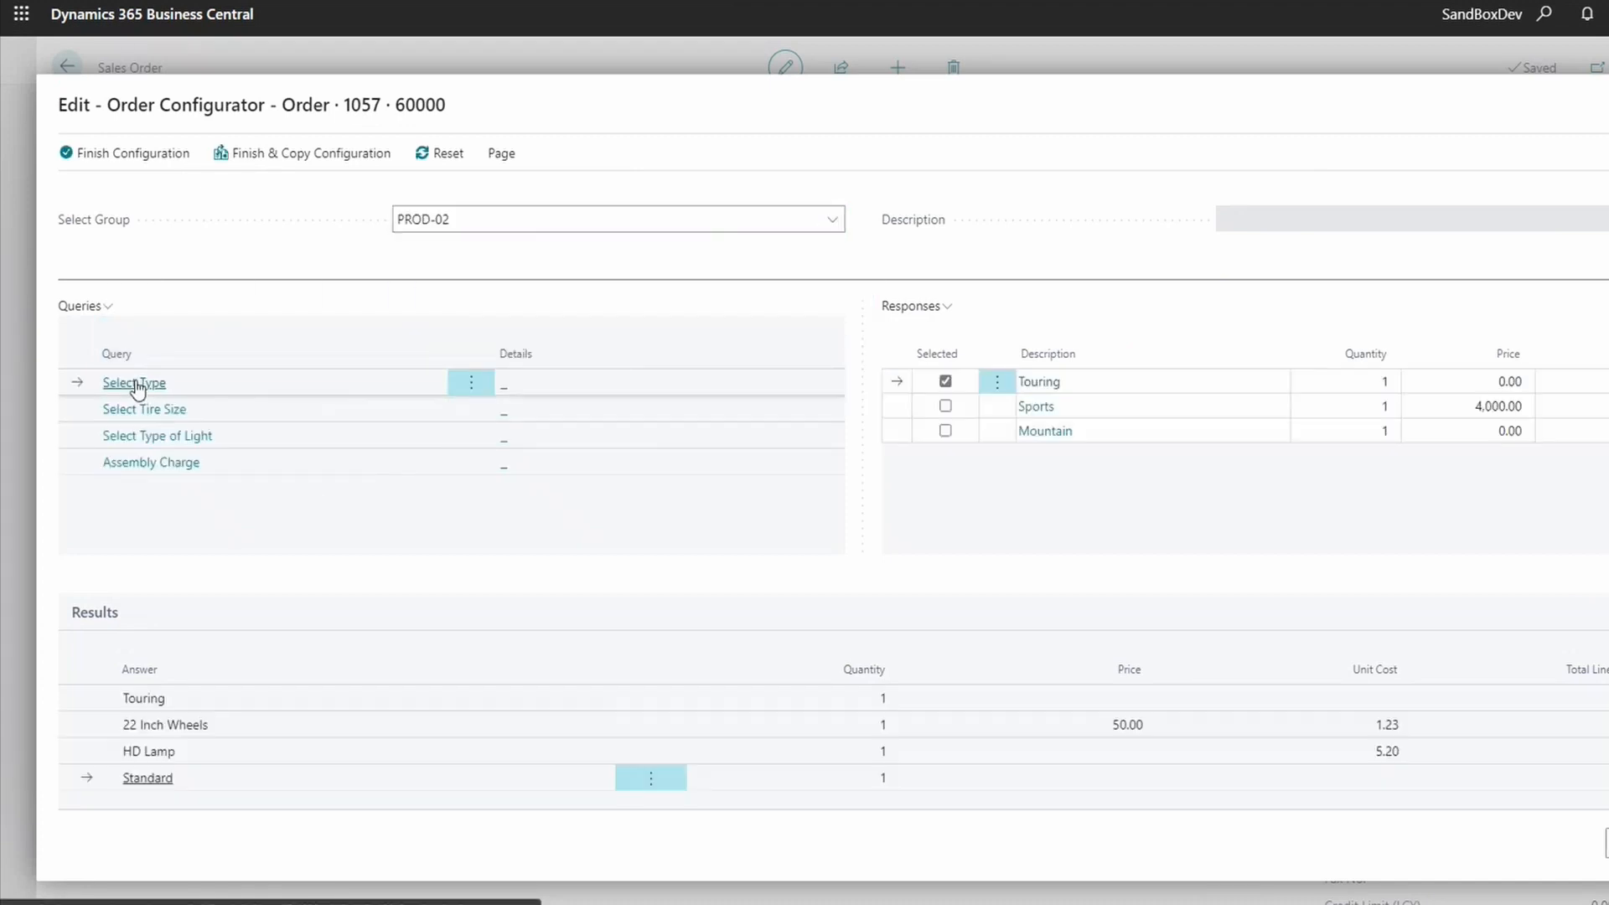
- Choose Sports, 24 Inch Wheels, LED Lamp and Expedite, then finish the configuration
click(945, 405)
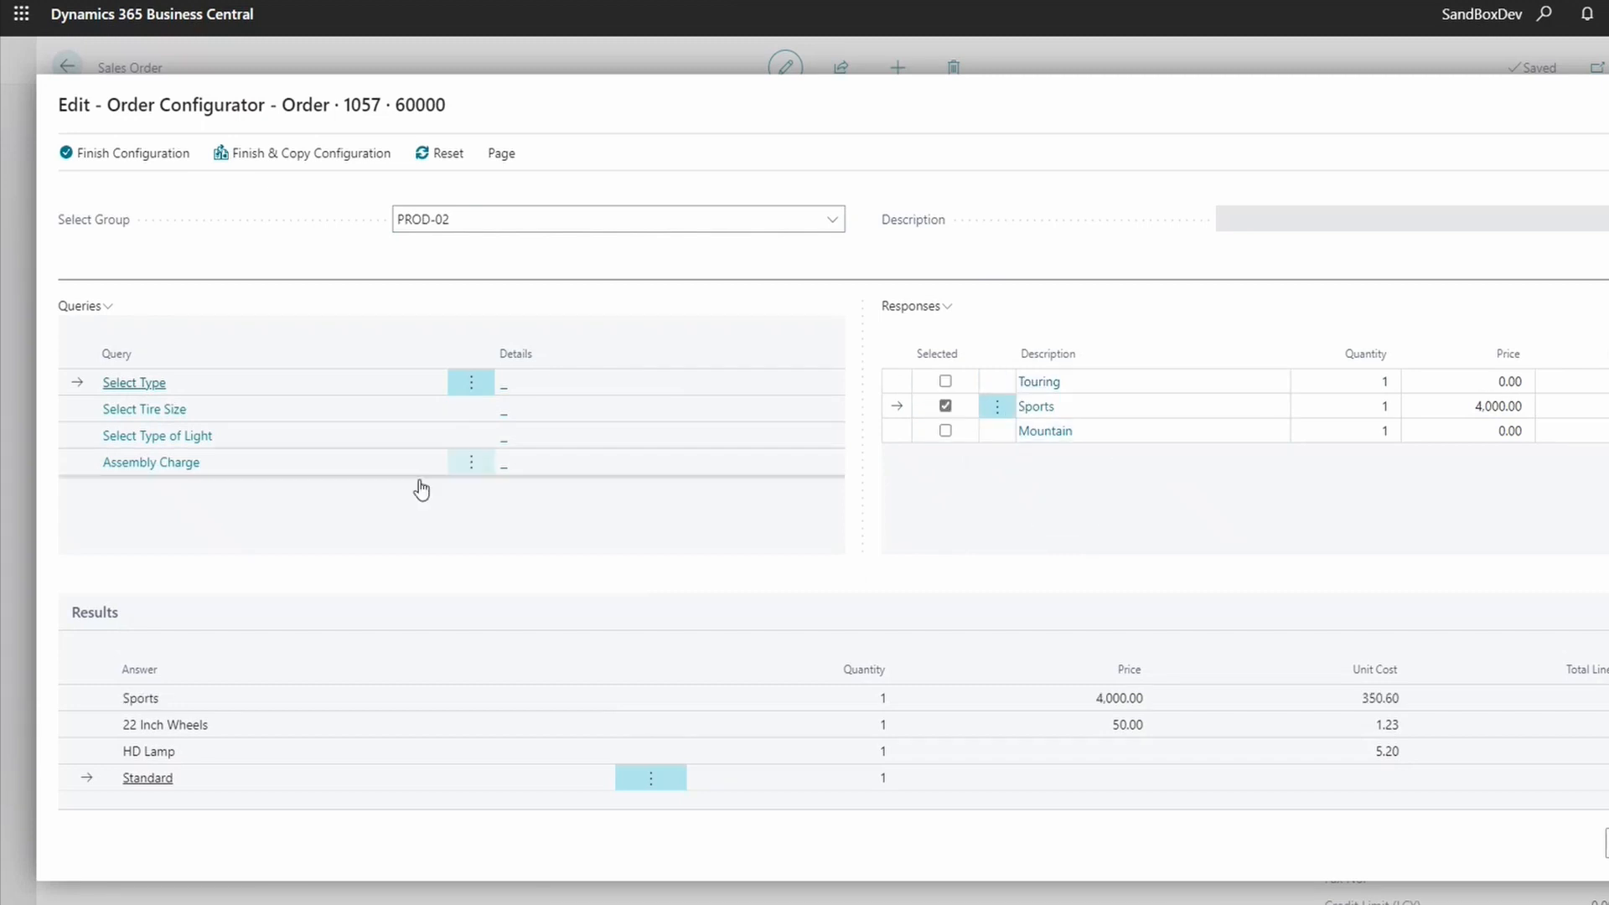
click(127, 410)
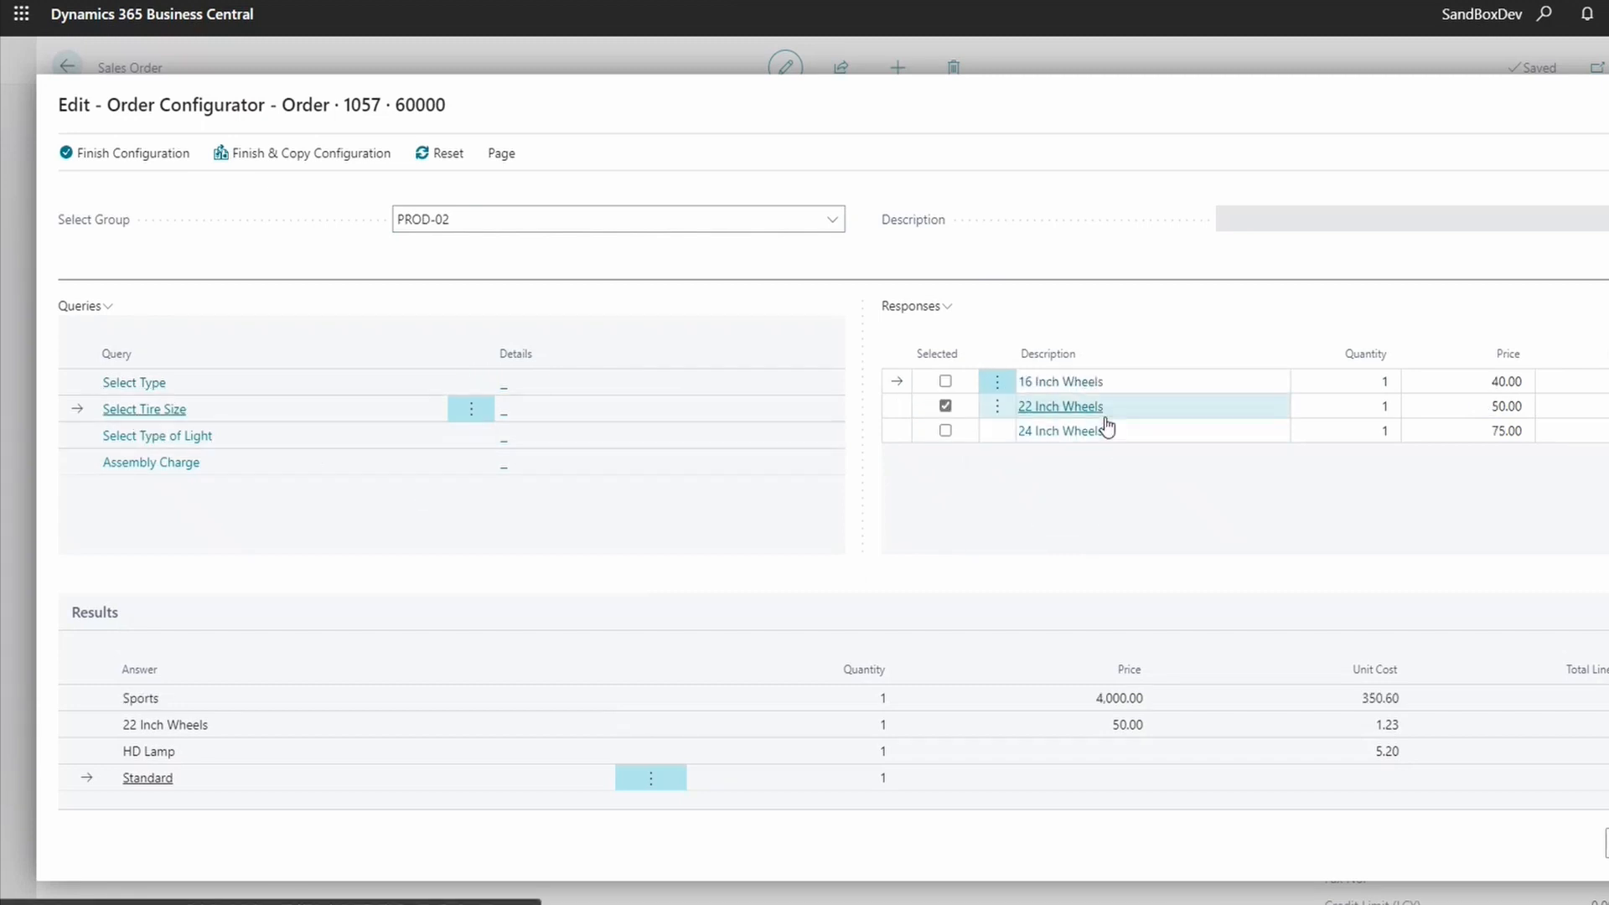
click(945, 430)
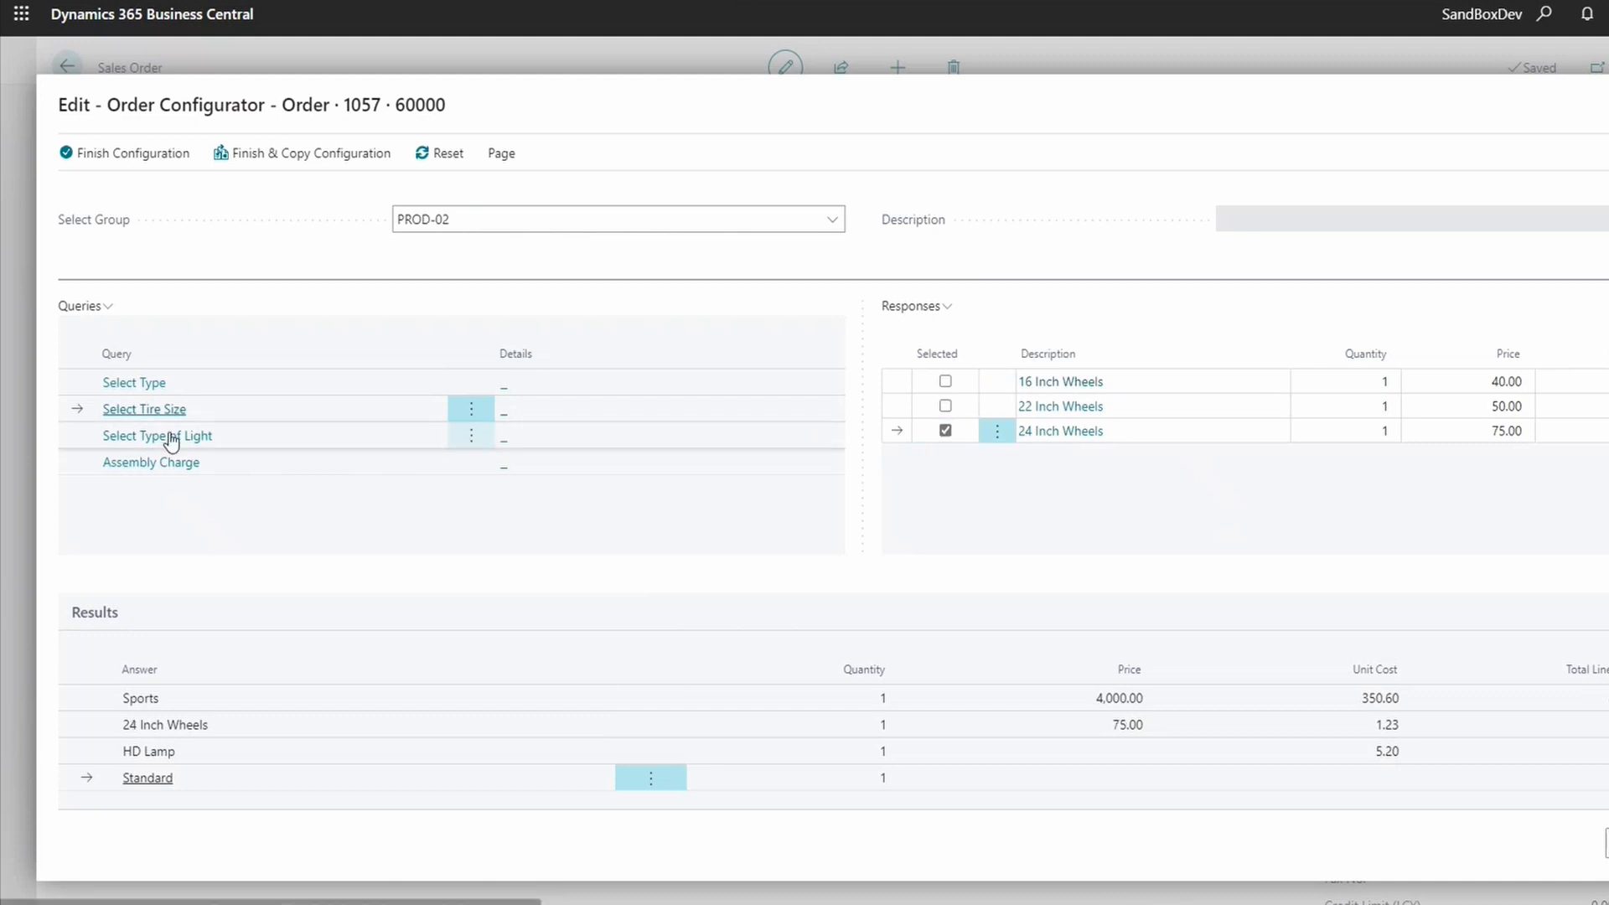
click(171, 438)
click(946, 406)
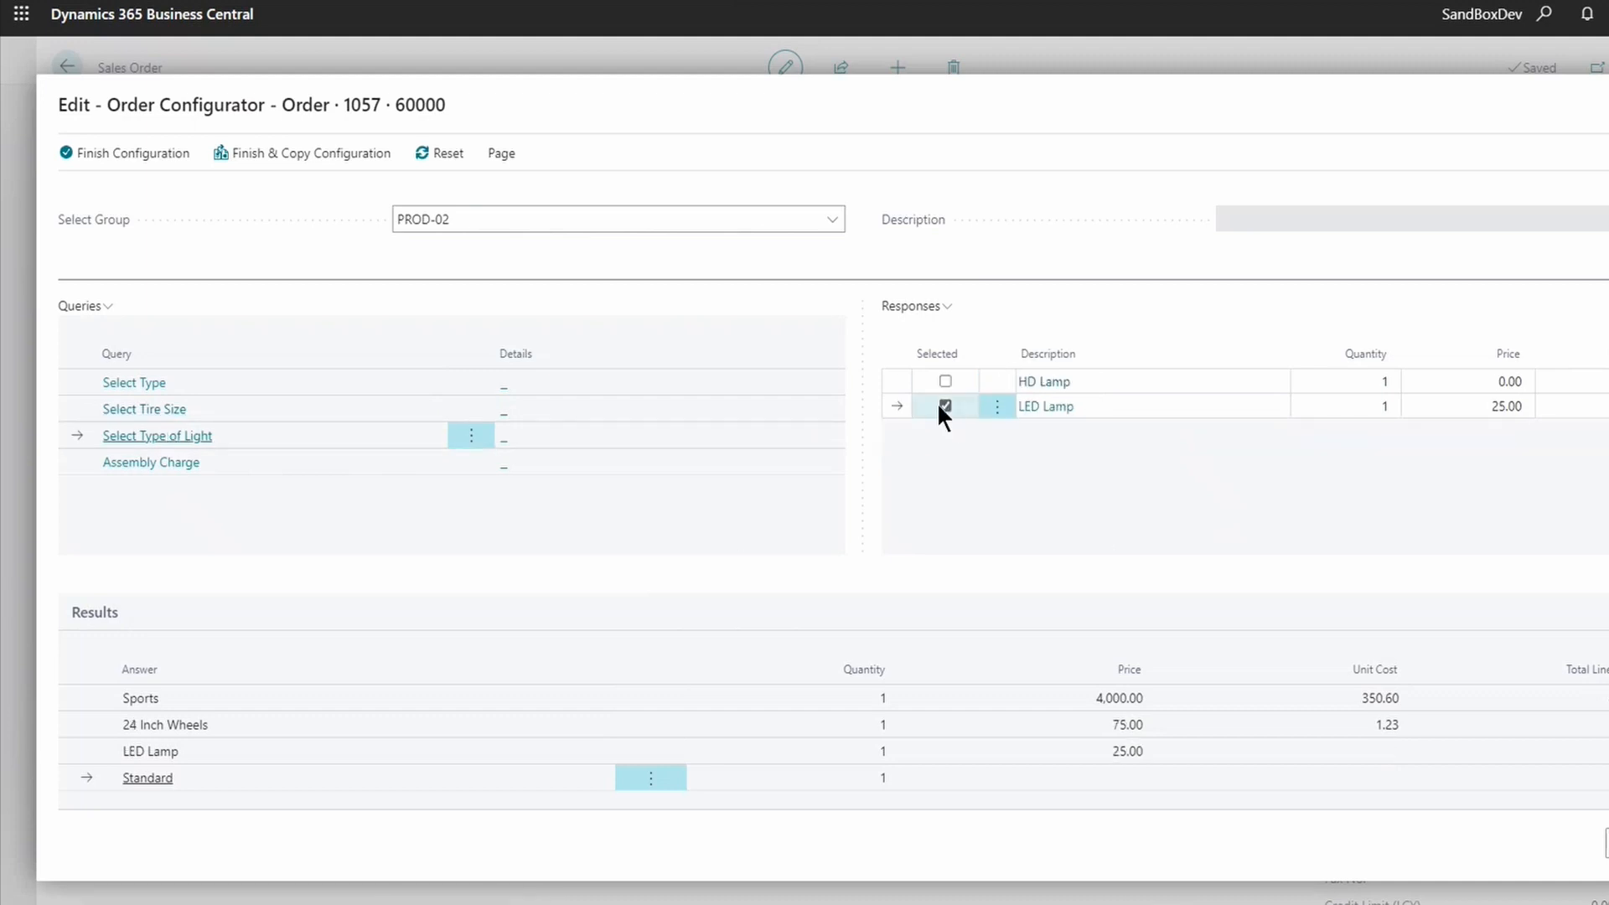
click(144, 466)
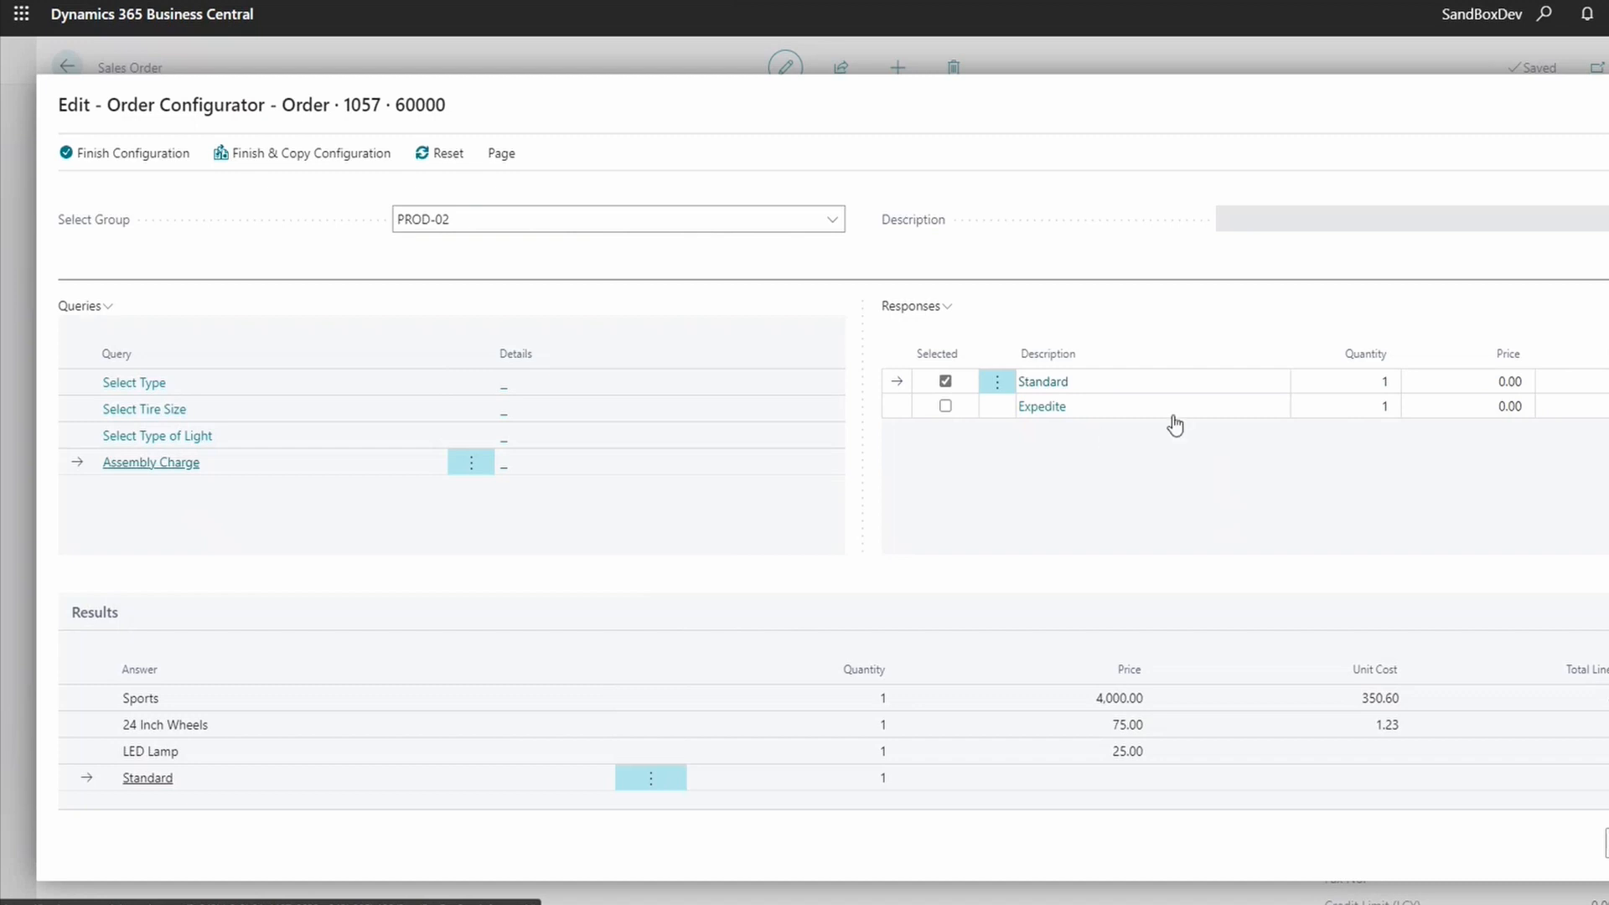
click(1492, 384)
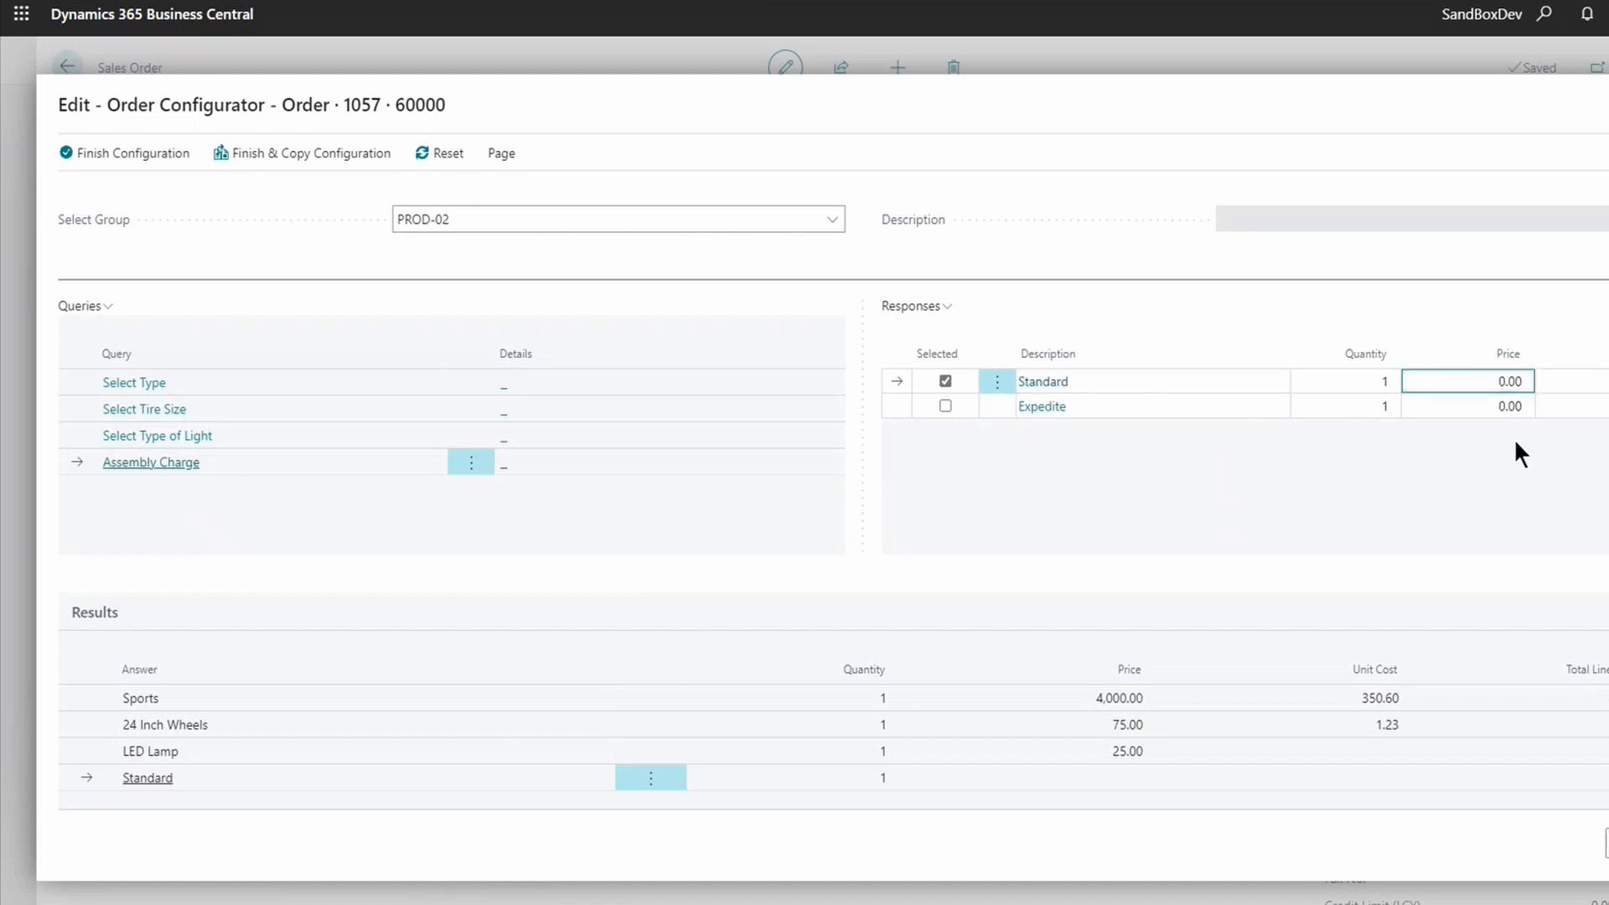
click(947, 406)
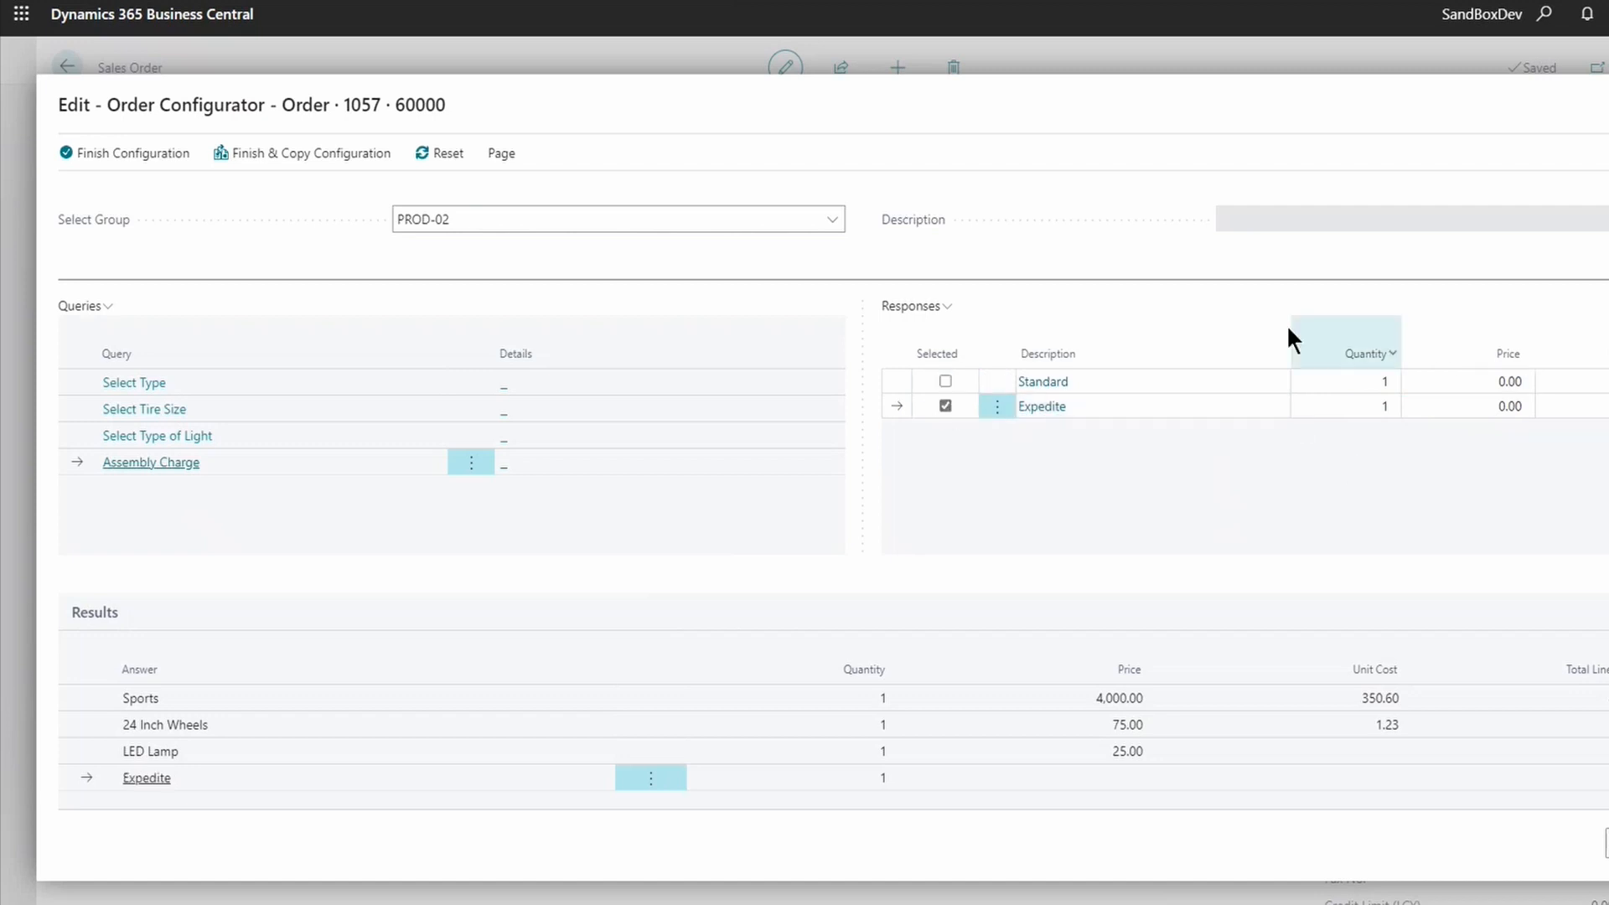
click(144, 164)
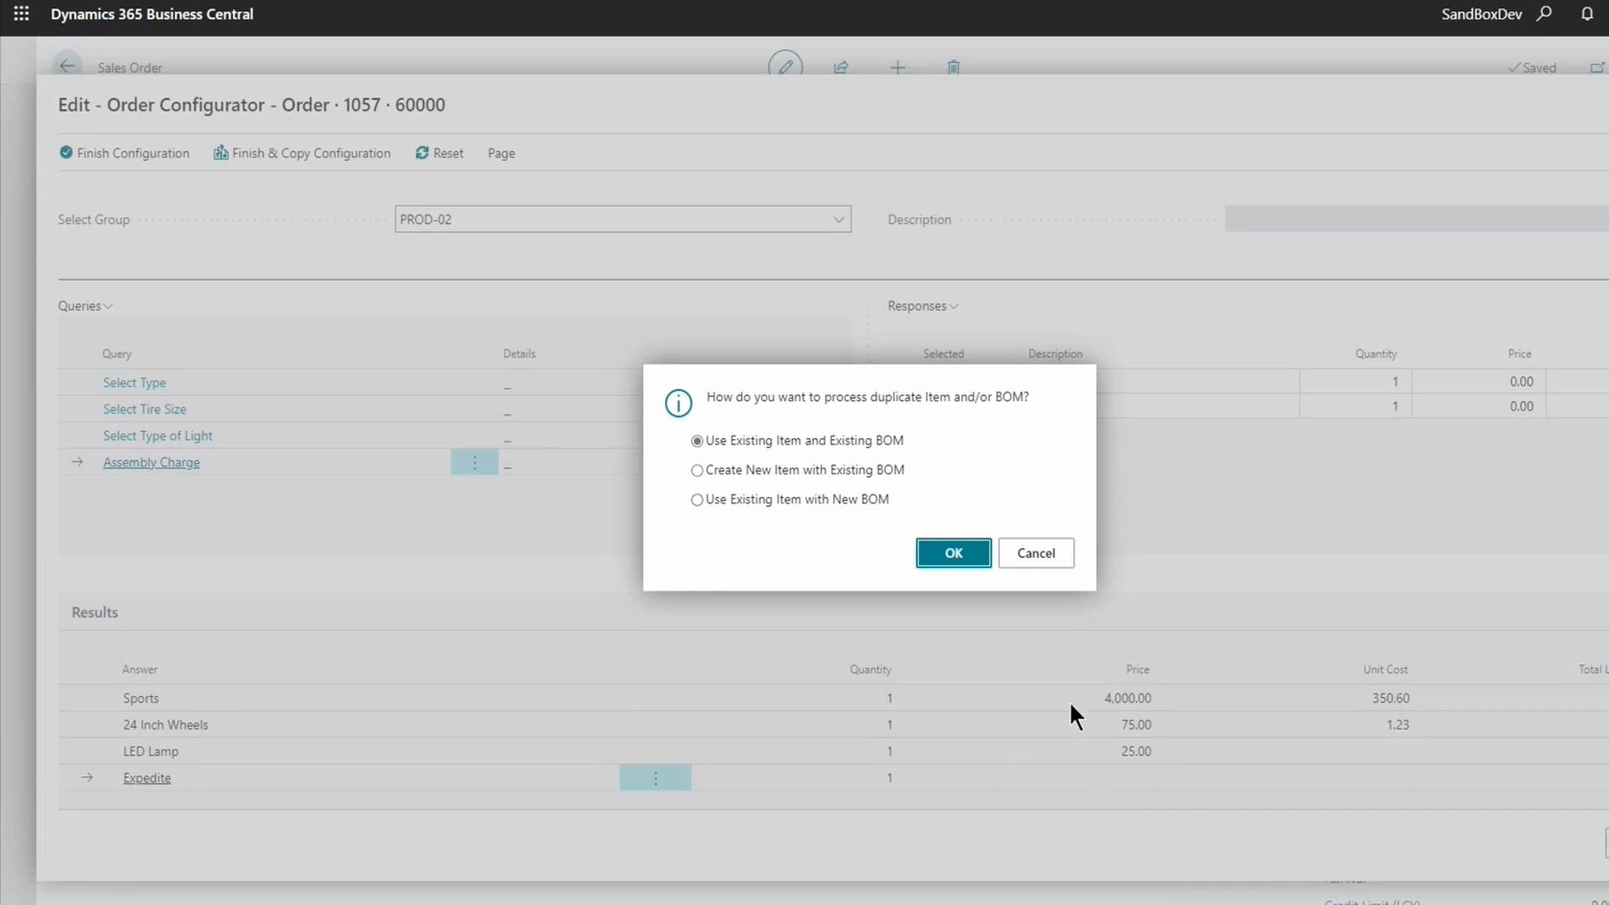
- Create a new item with the existing BOM and acknowledge Released Prod. Order 1011011's creation
click(742, 470)
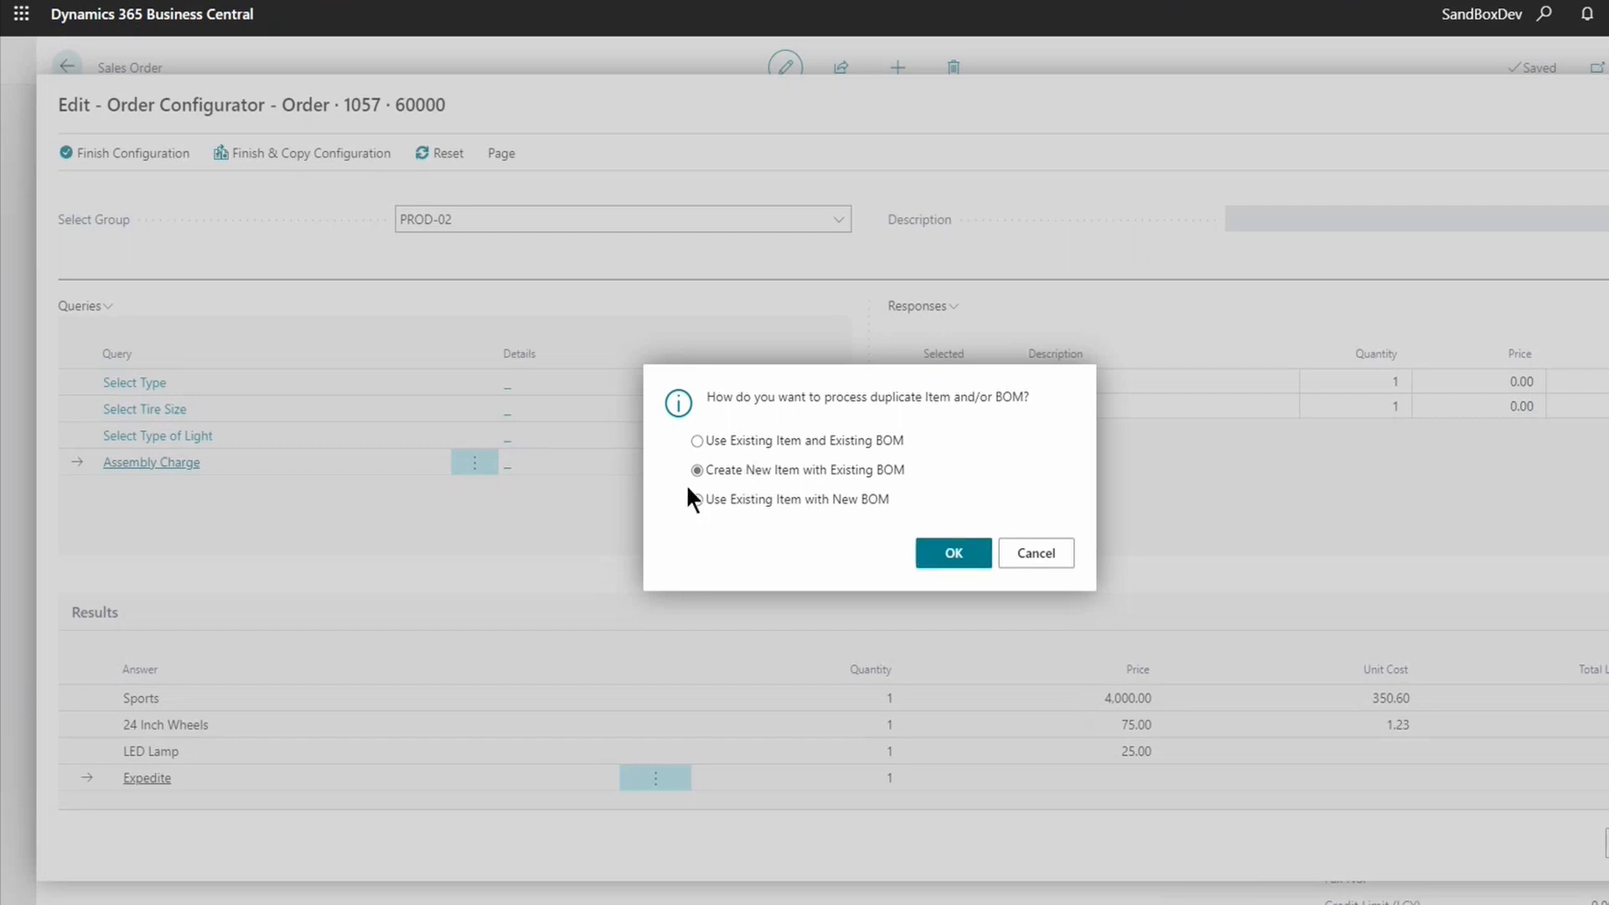
click(926, 560)
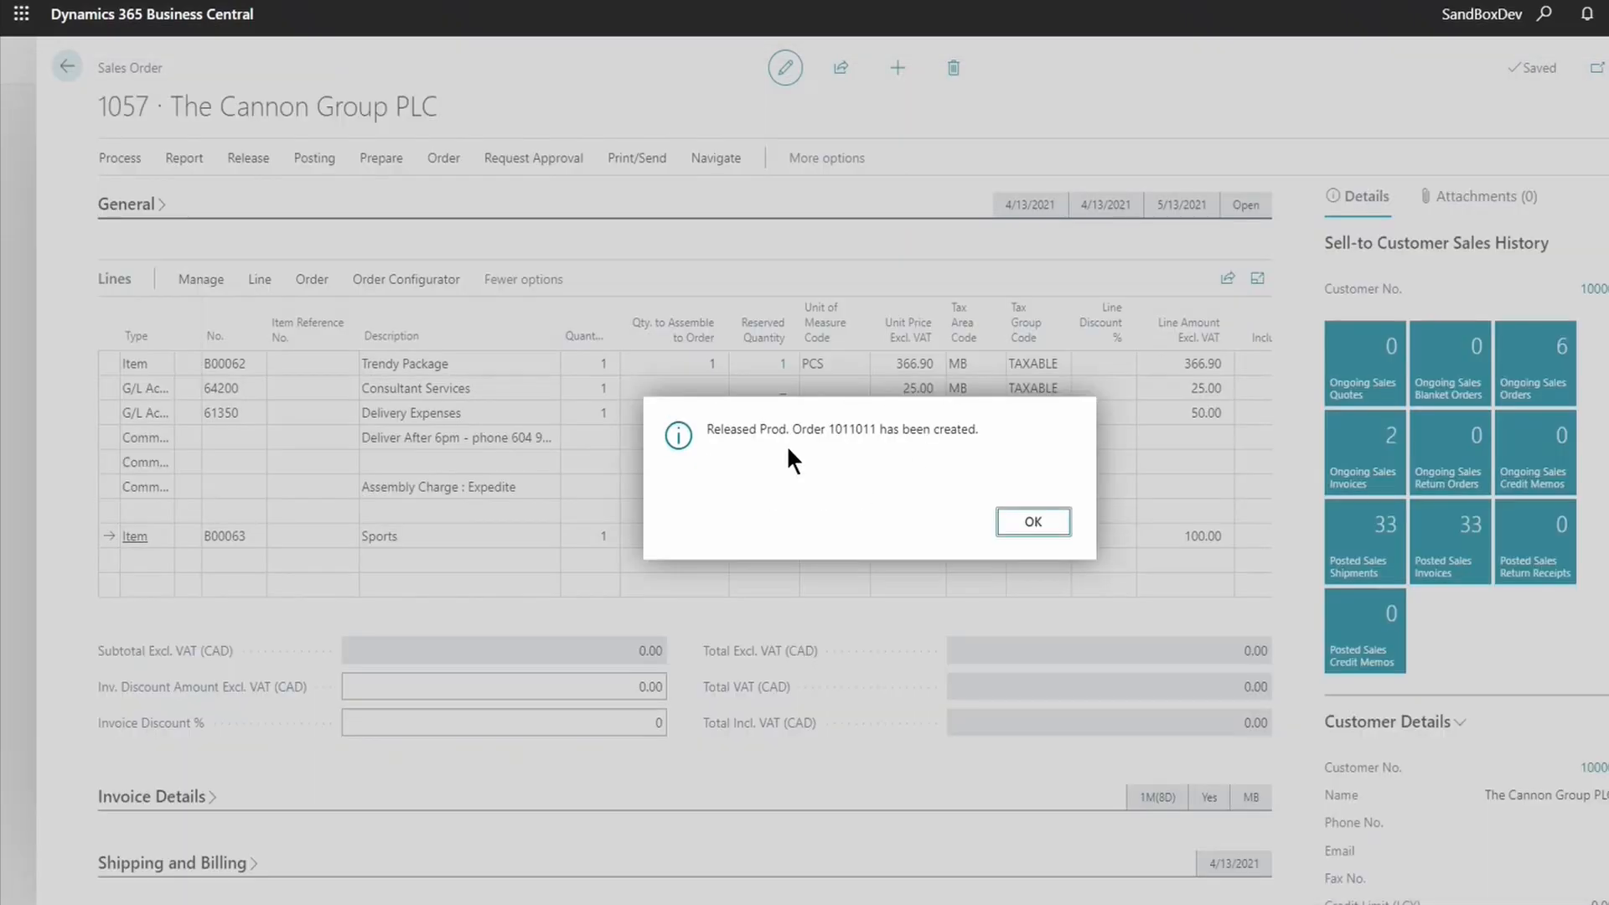
drag(728, 425, 939, 425)
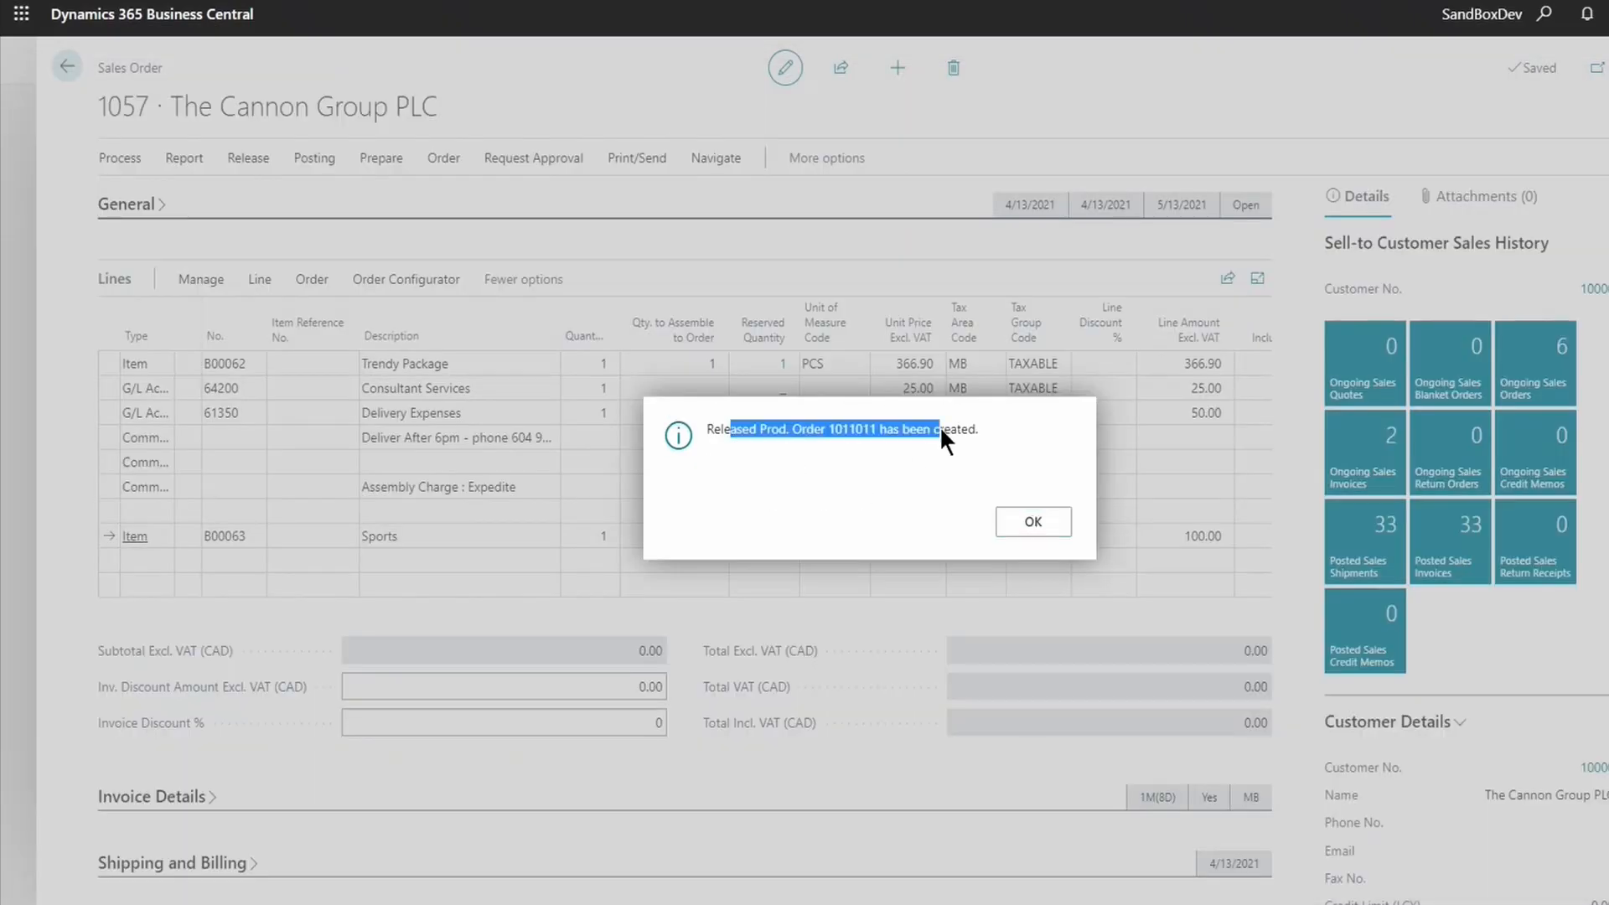
click(1043, 521)
click(469, 541)
scroll(425, 433, down, 2)
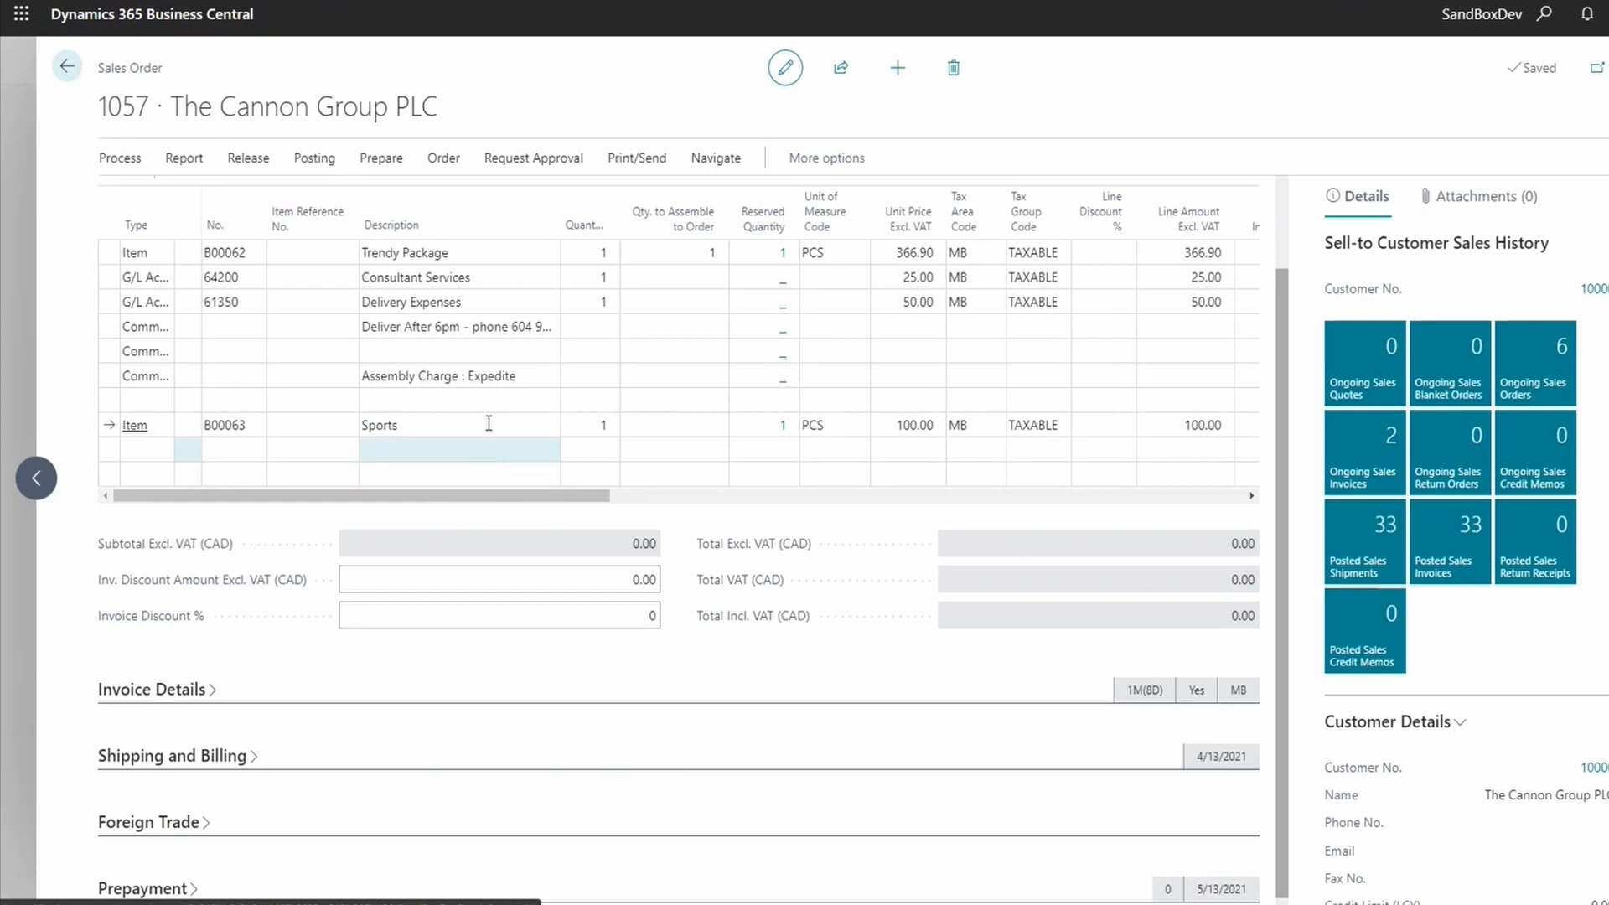
- Open Released Production Order 1011011 via the Sports line's reserved quantity
scroll(494, 385, up, 2)
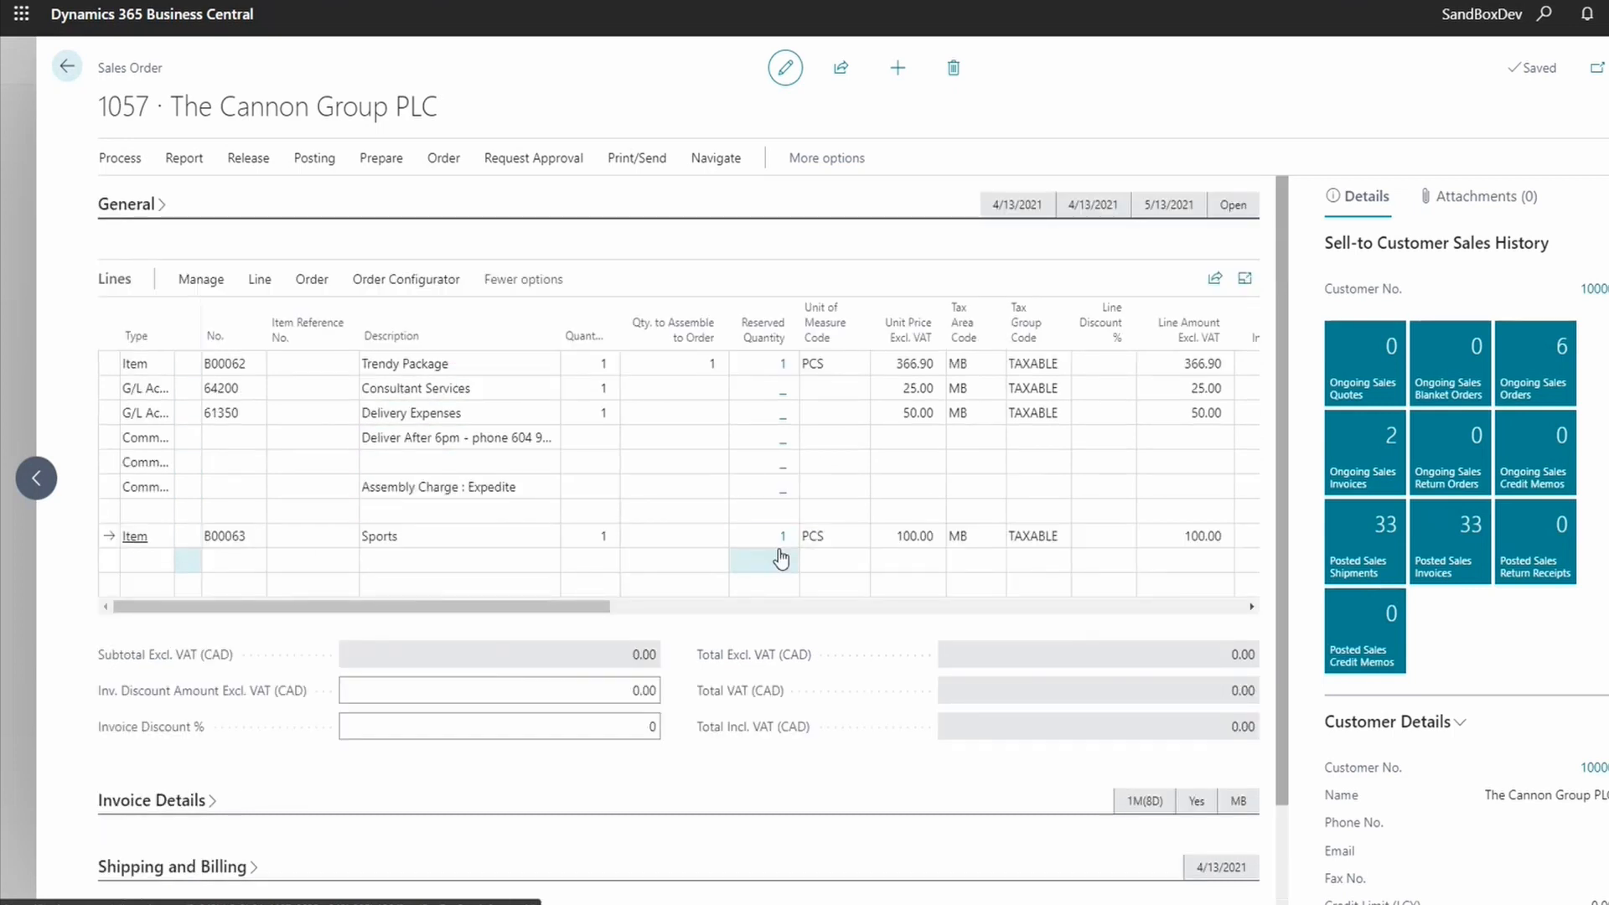
click(786, 544)
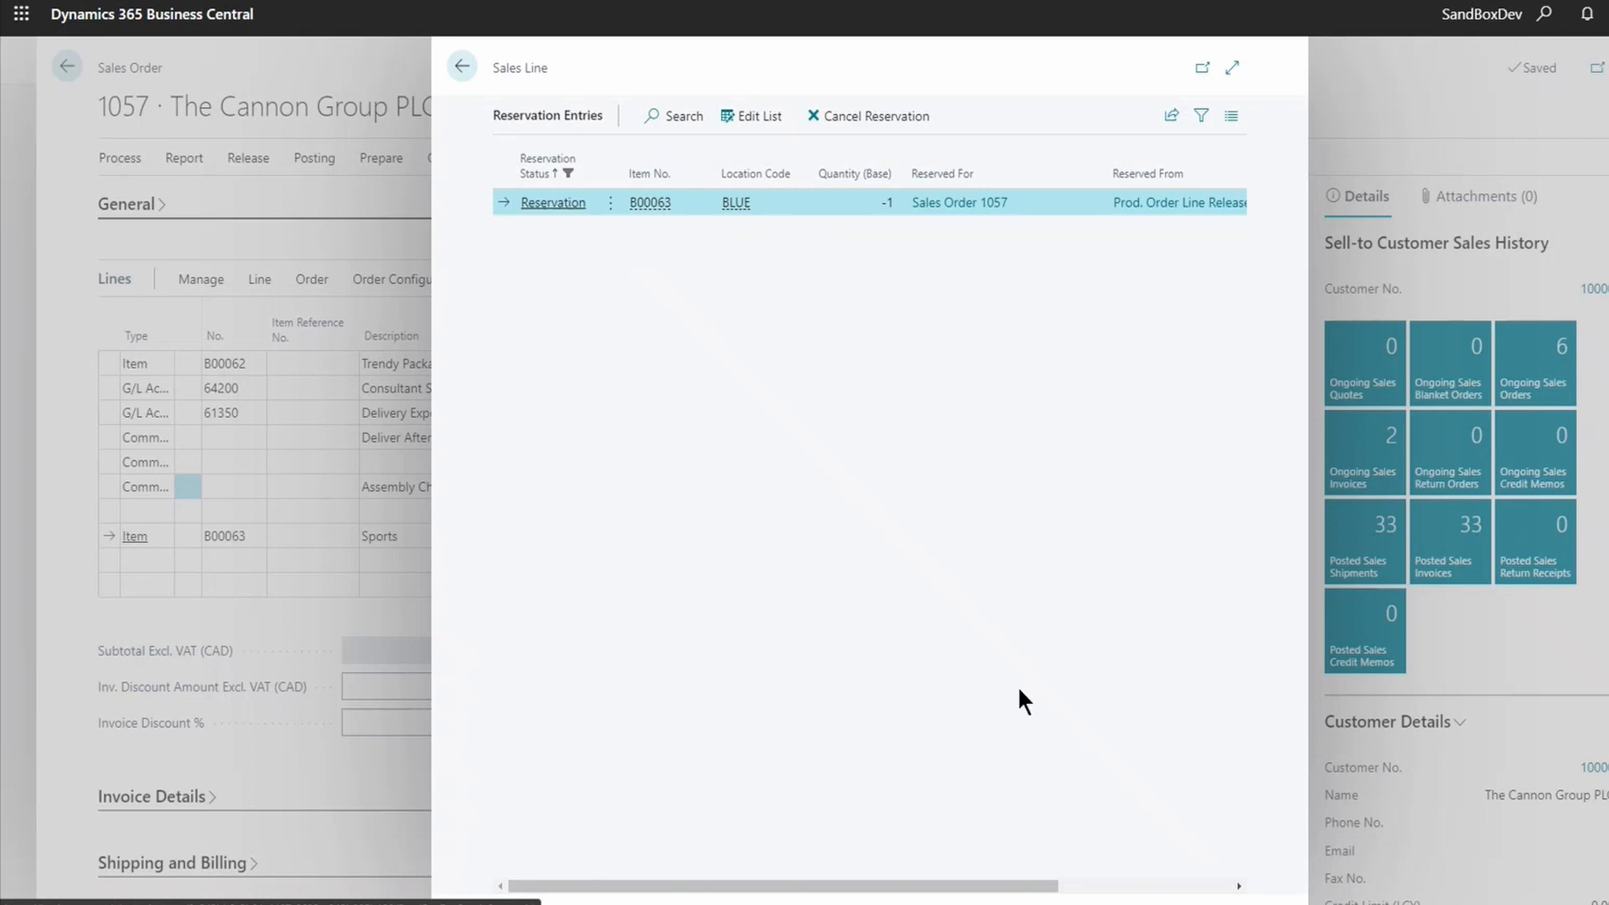
drag(1042, 890, 1213, 884)
click(1213, 884)
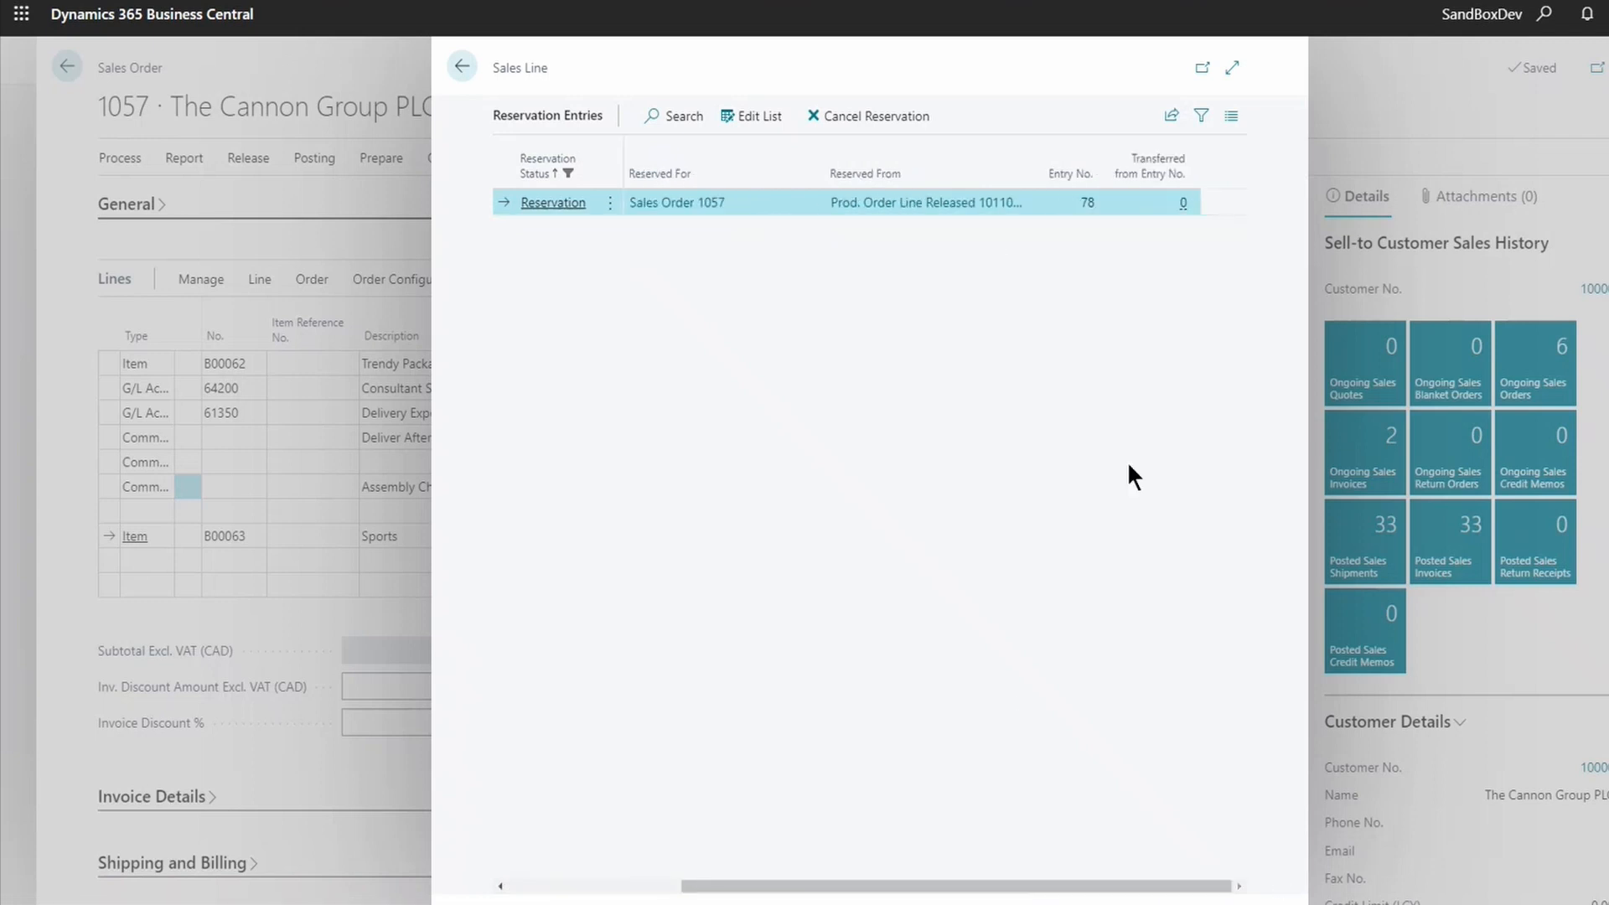
click(939, 207)
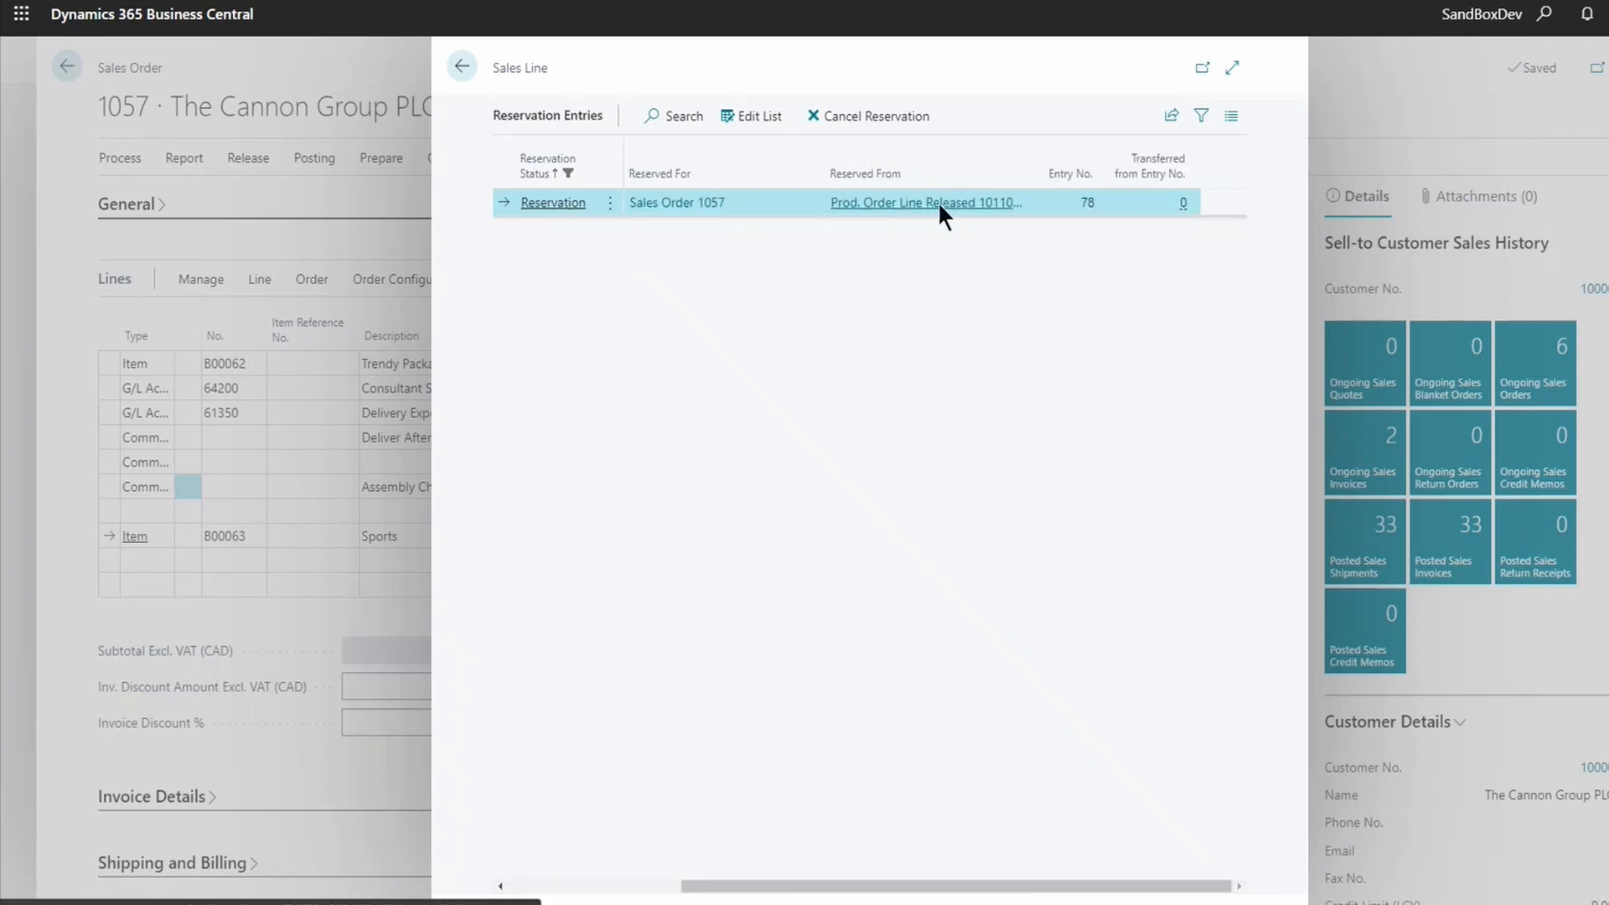
click(671, 155)
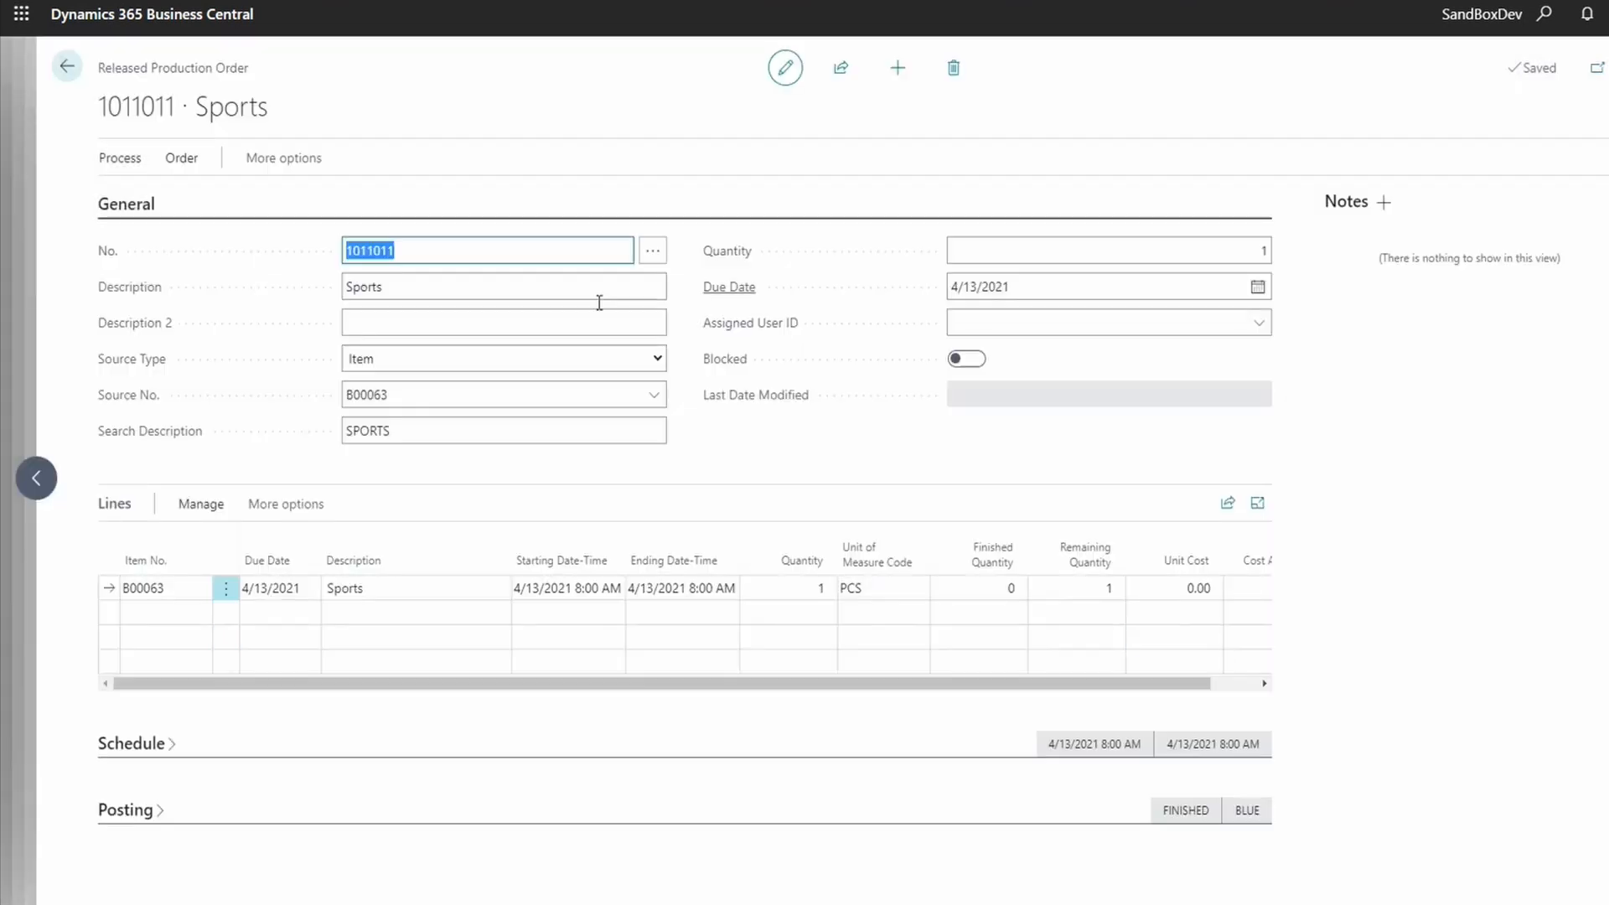
click(406, 394)
click(408, 285)
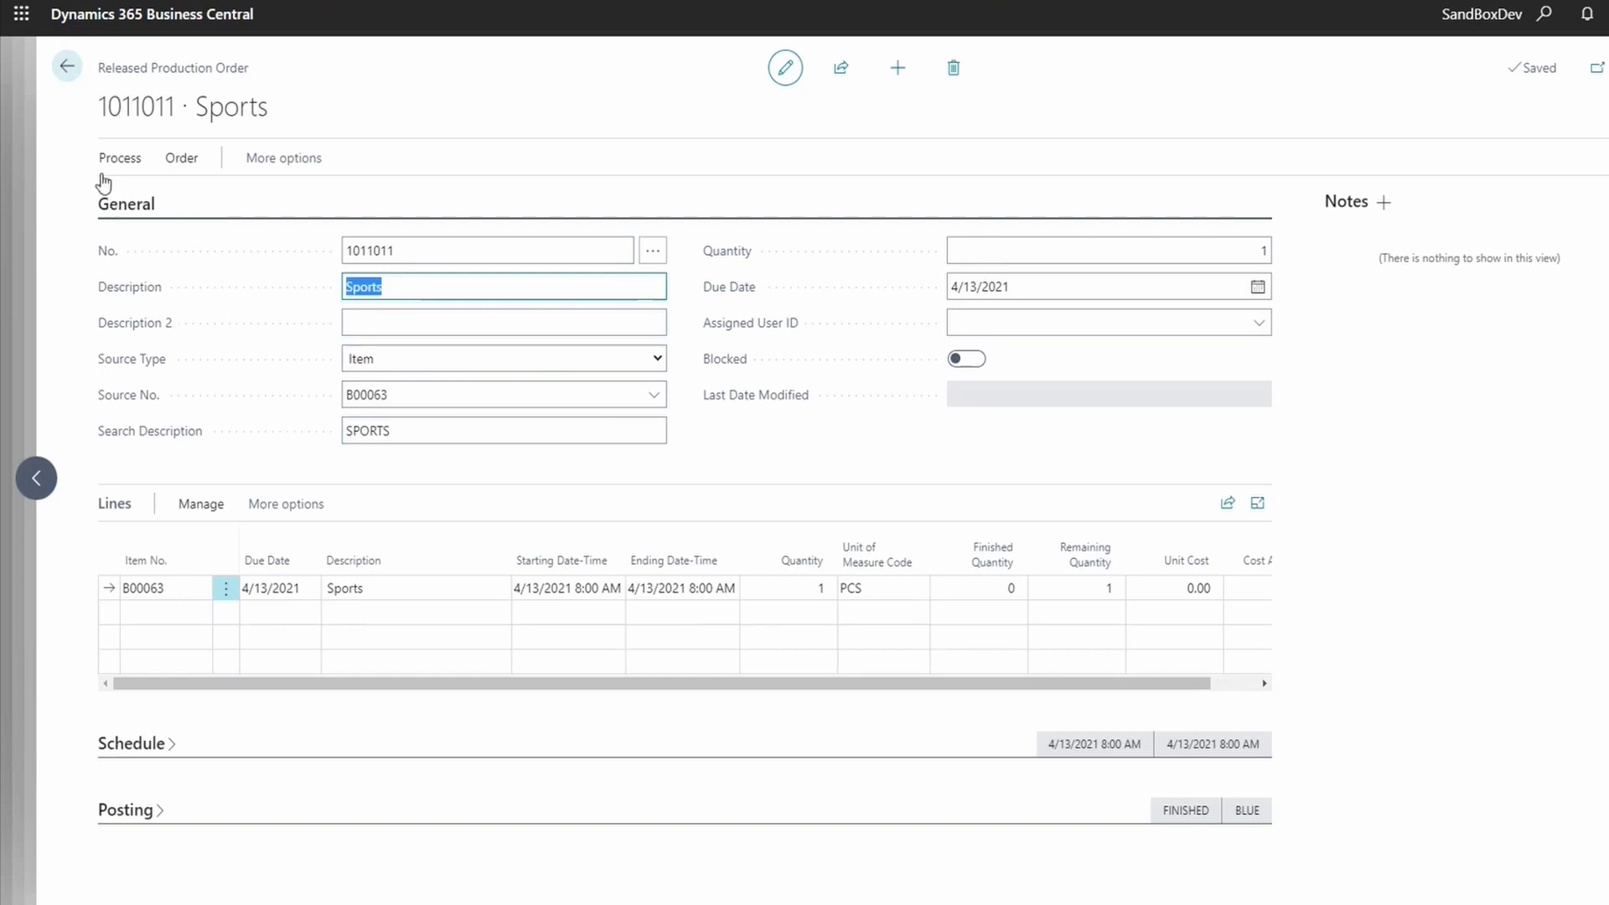
click(202, 505)
click(285, 504)
click(338, 504)
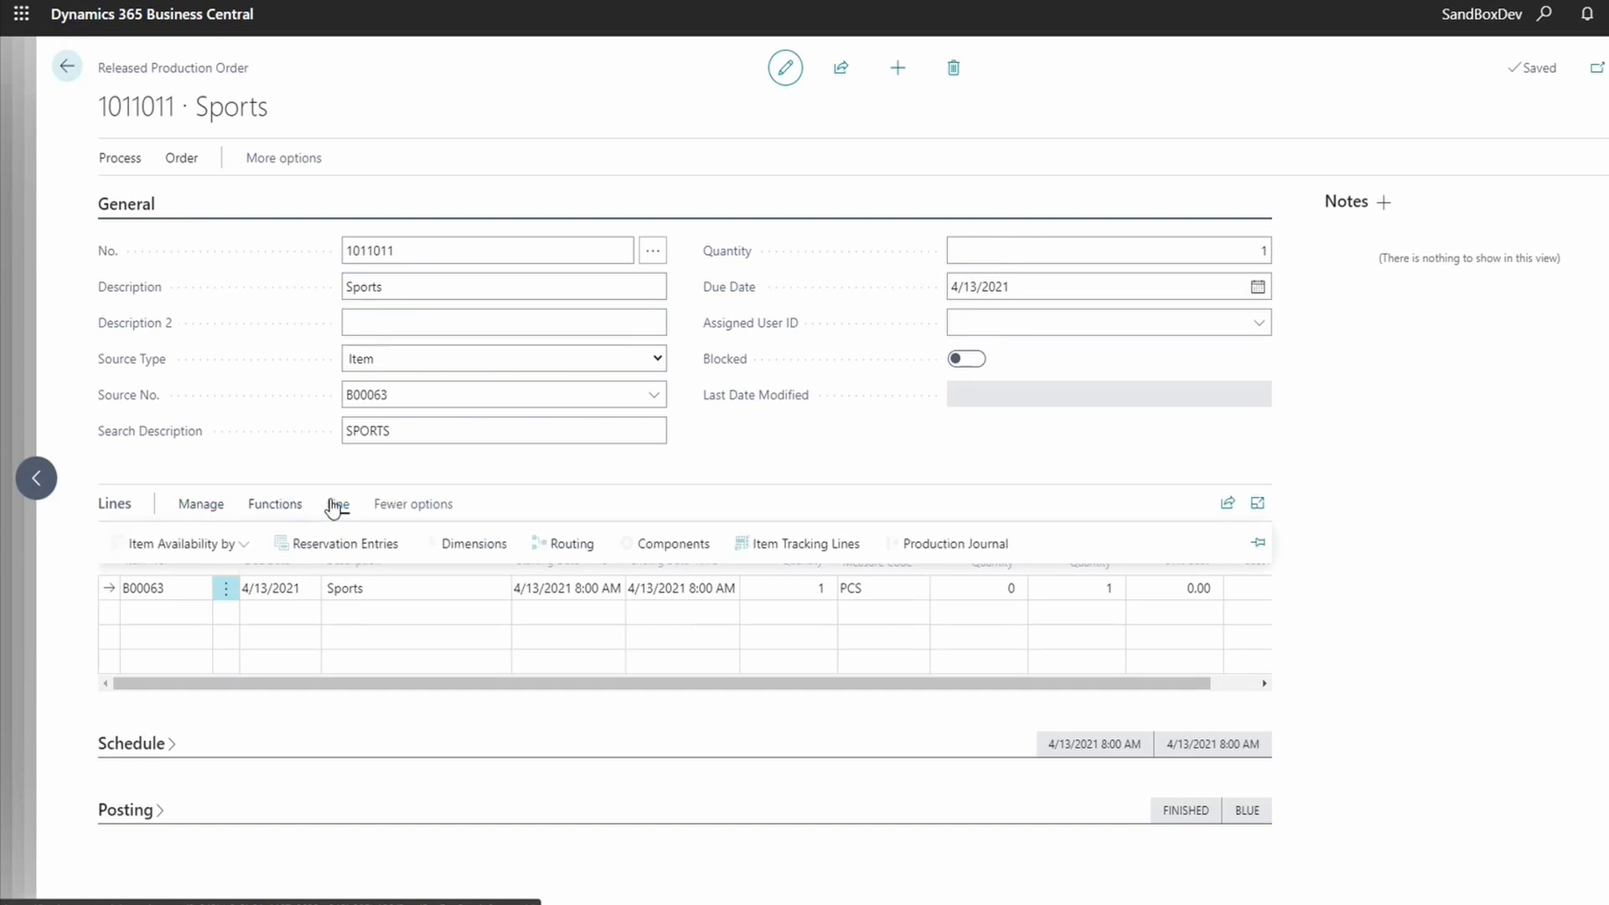
click(666, 542)
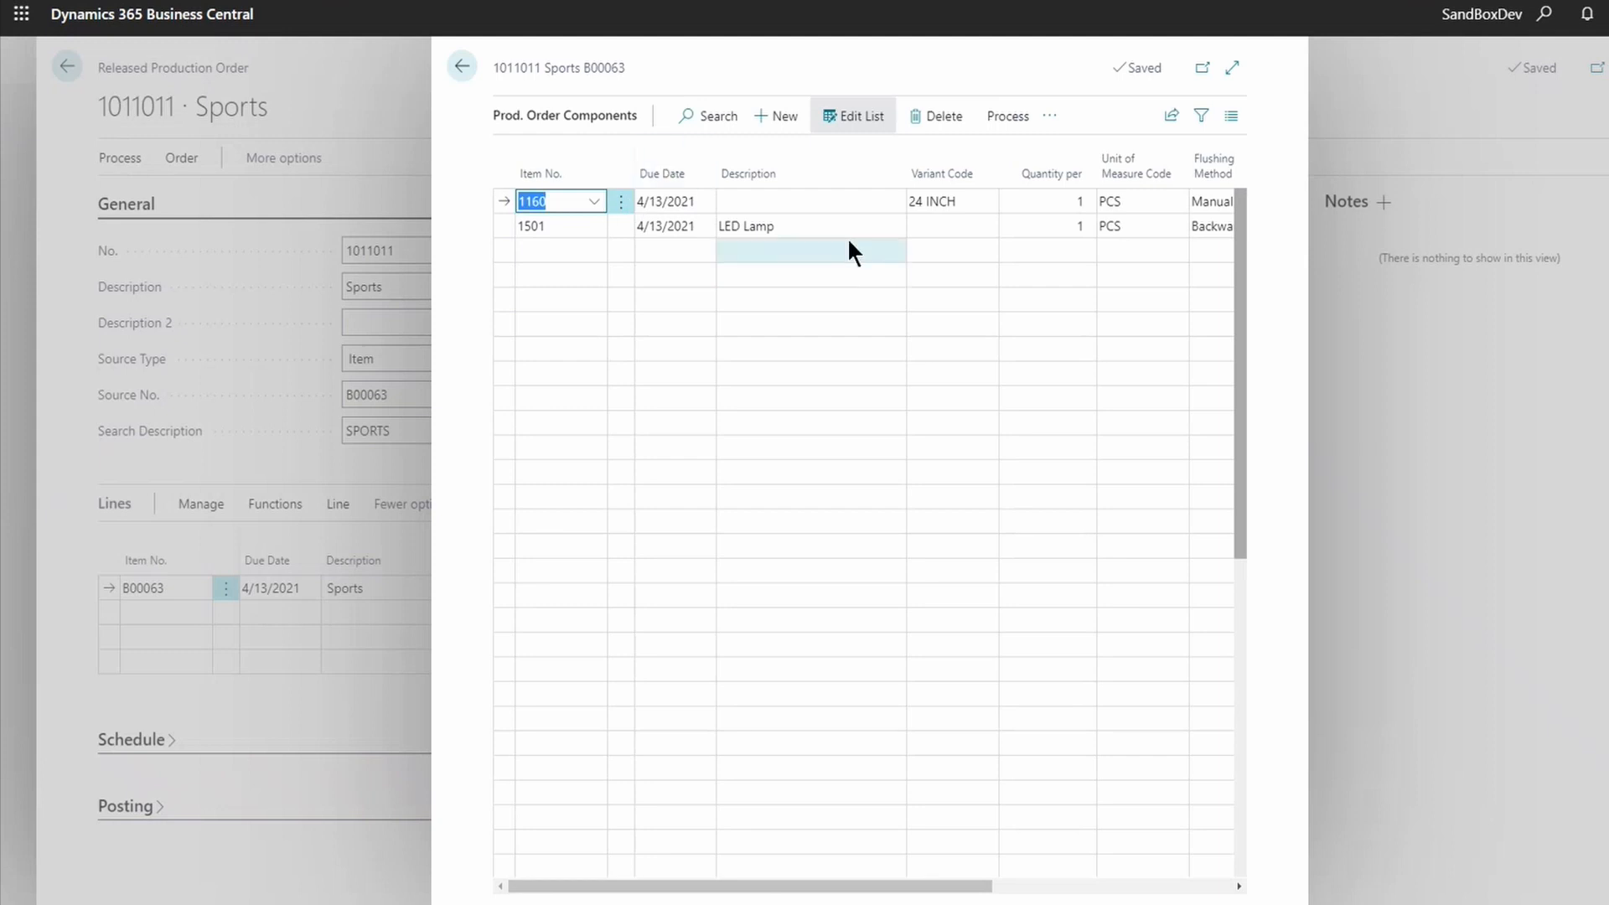
click(966, 203)
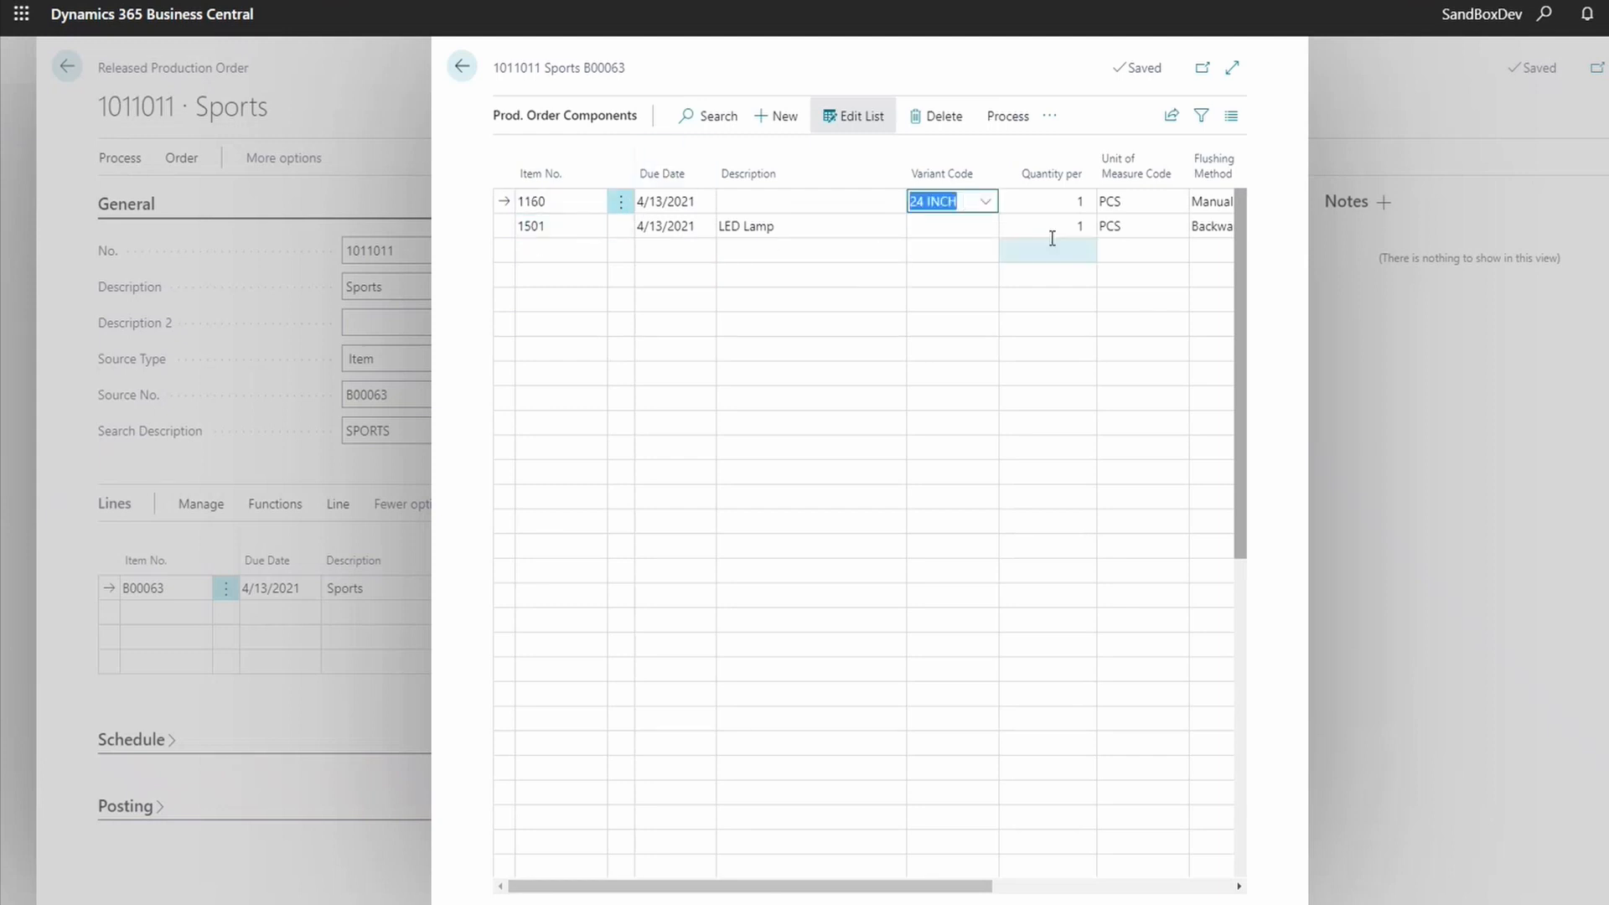
drag(905, 887, 872, 890)
click(464, 68)
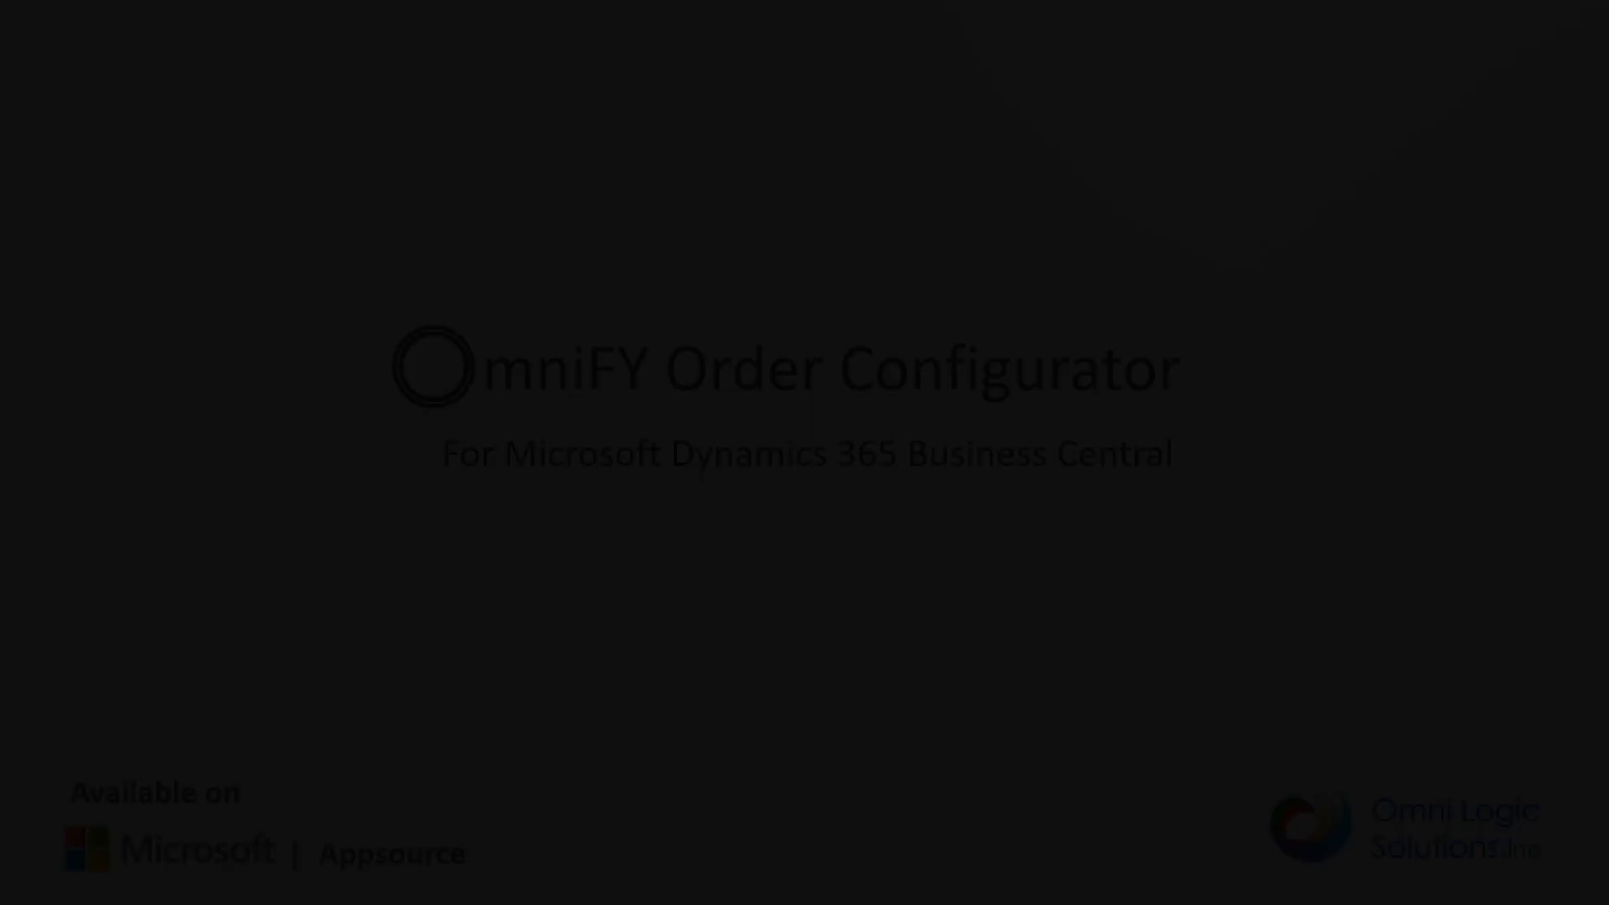